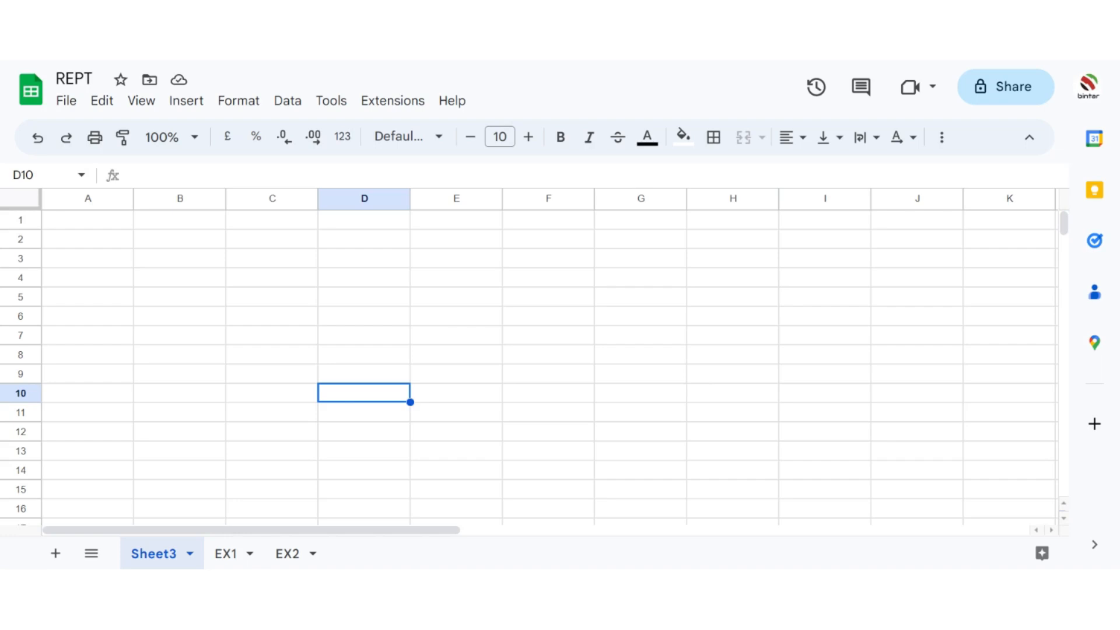
Step: Set the font size of the entire sheet to 14
left_click(364, 355)
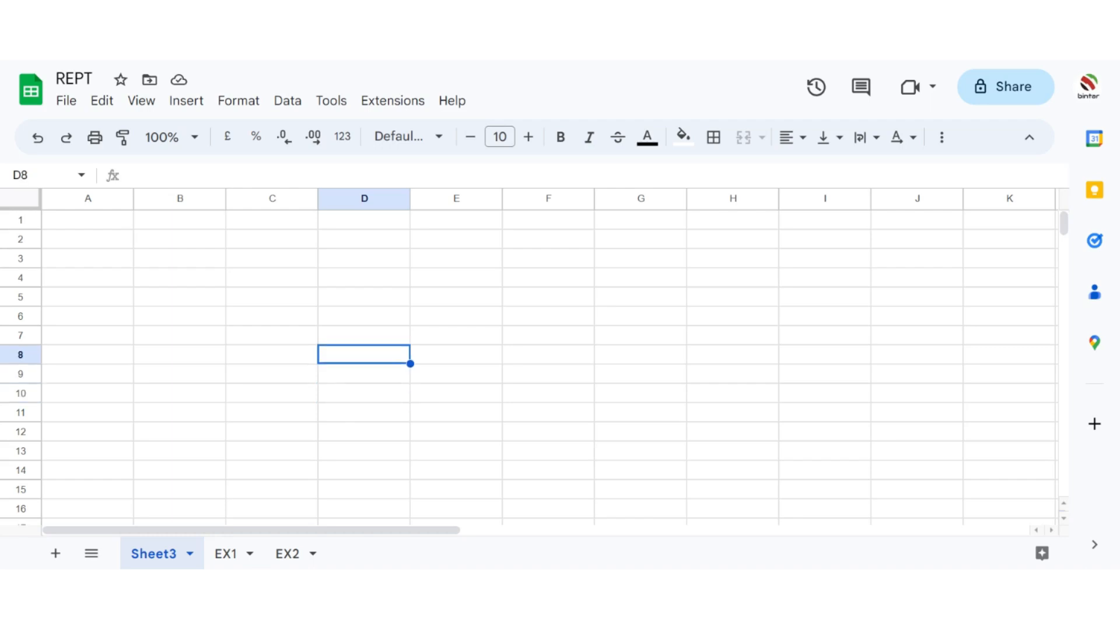
left_click(34, 201)
left_click(500, 136)
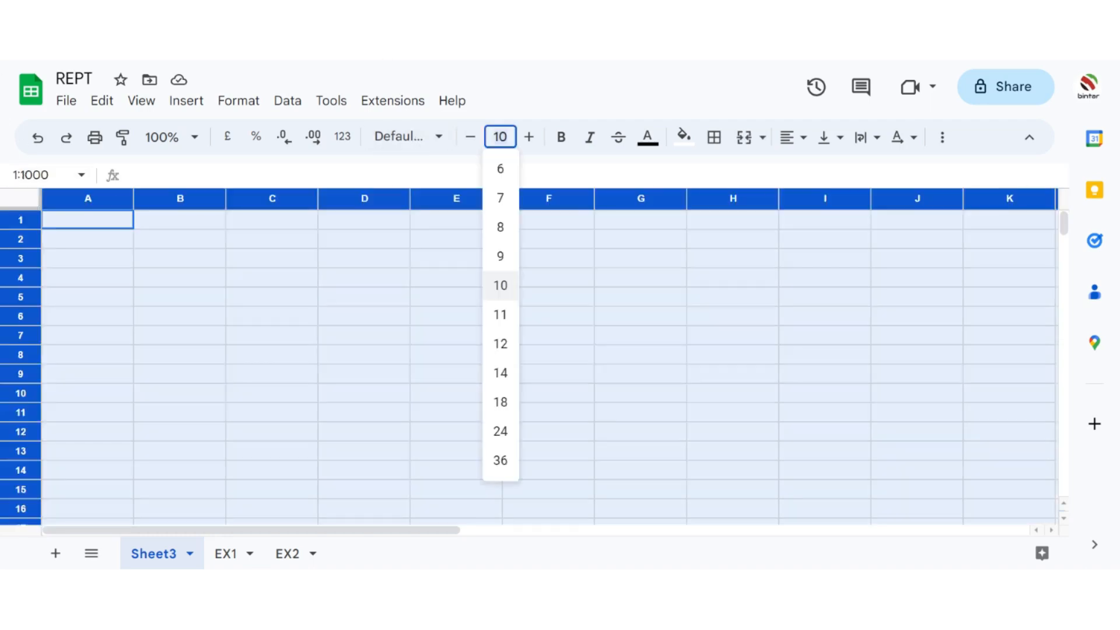
type("14")
key("Return")
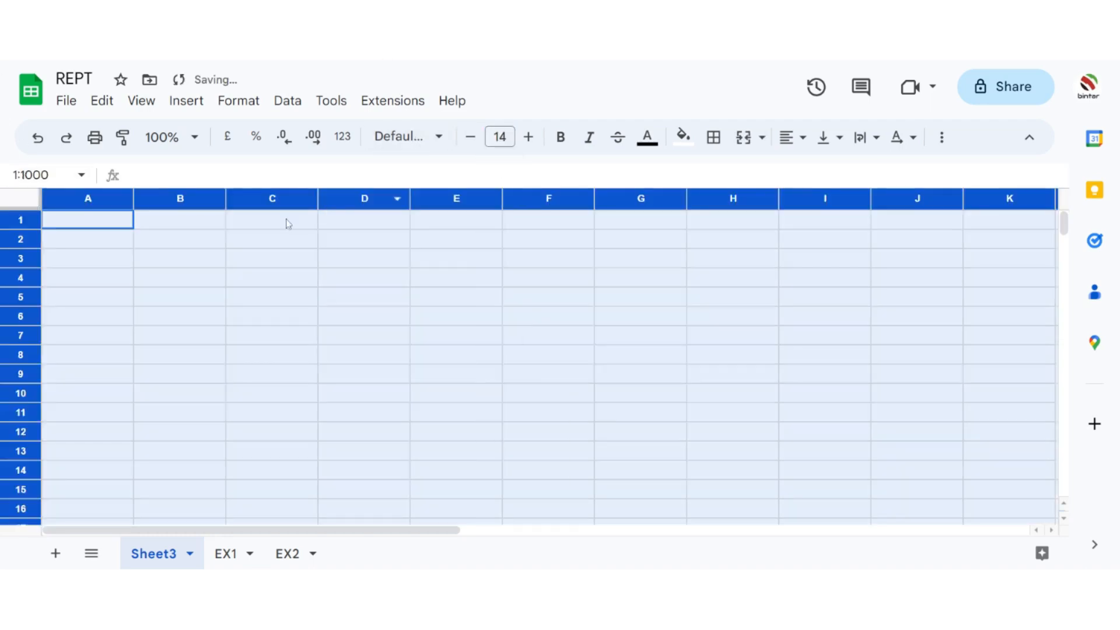
left_click(280, 239)
Step: Enter the syntax text "REPT(TEXT/VALUE,NUMBER IF TIME)" in cell A2
left_click(99, 244)
type("R")
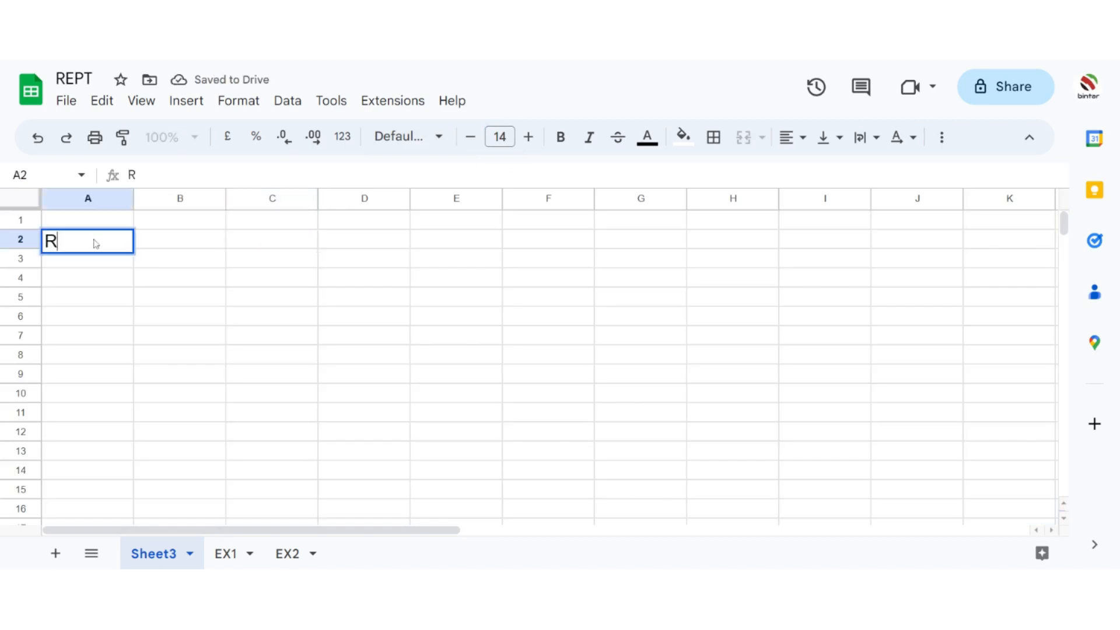
type("EPT")
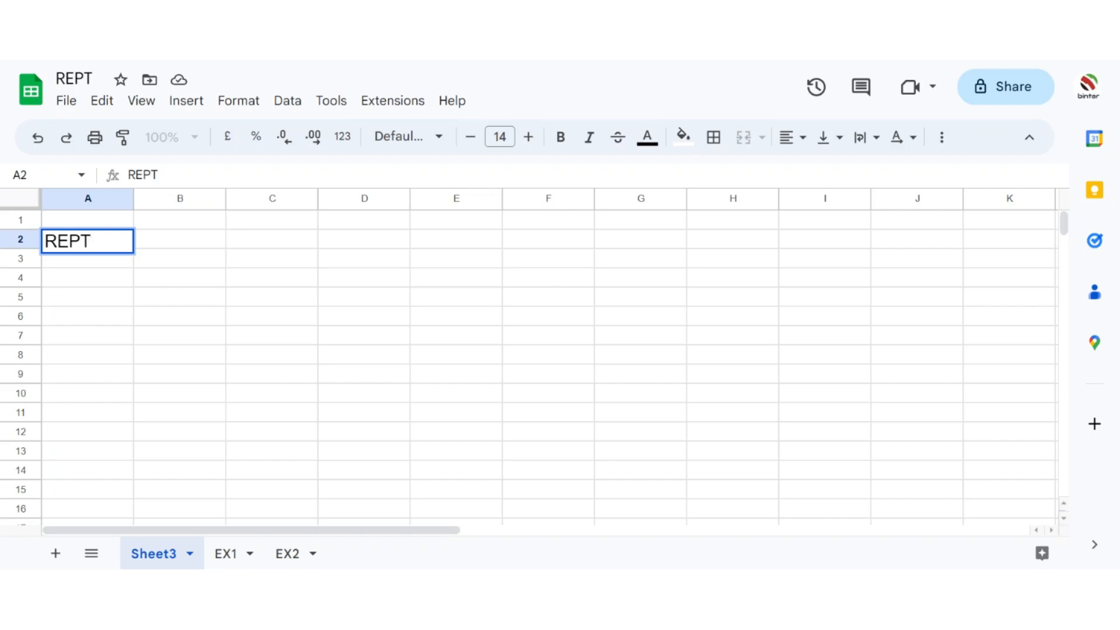
type("(TEXT")
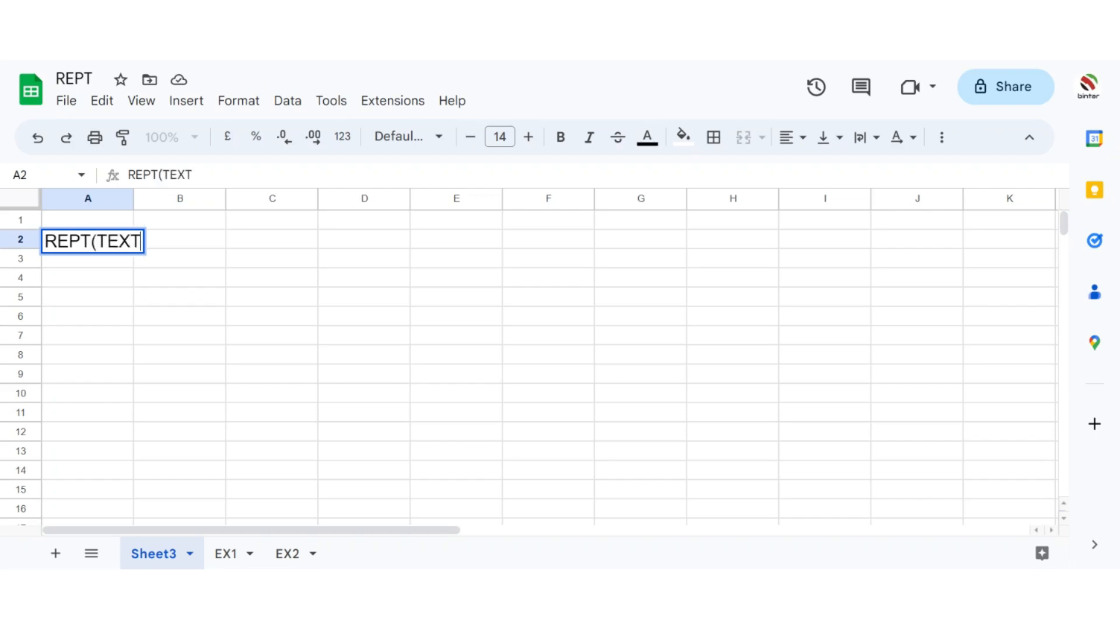
type("/VALU")
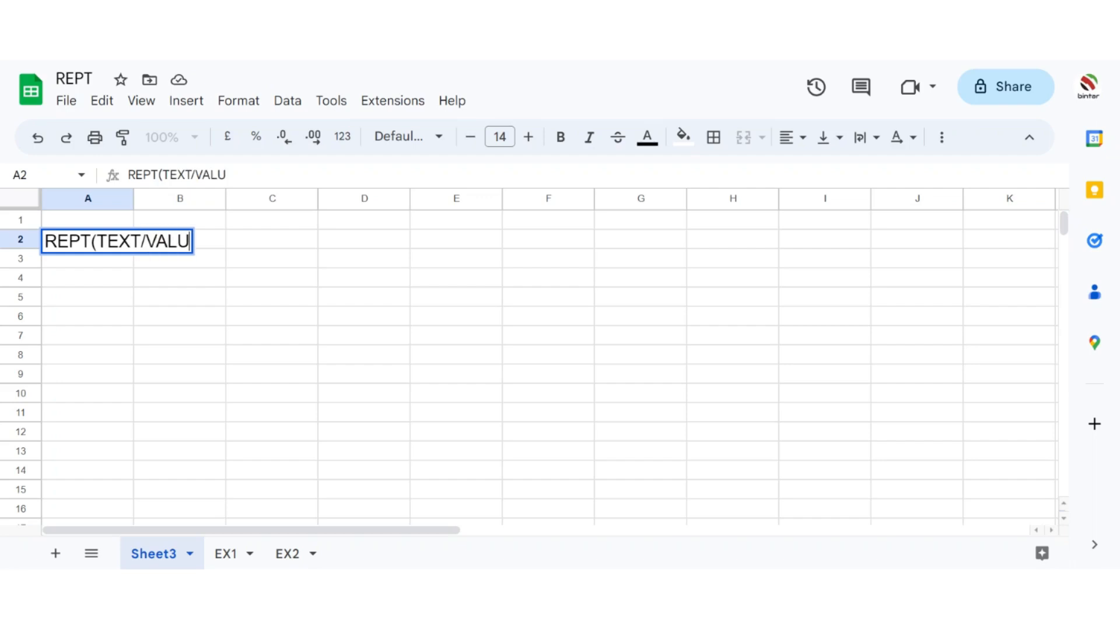
type("E,NUM")
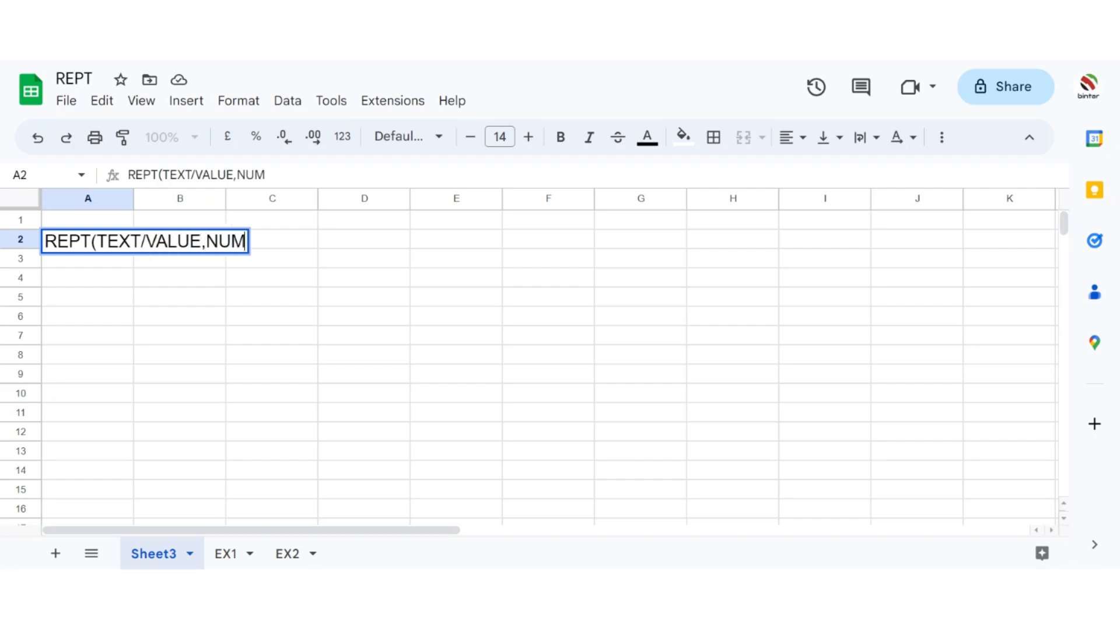
type("BER IF T")
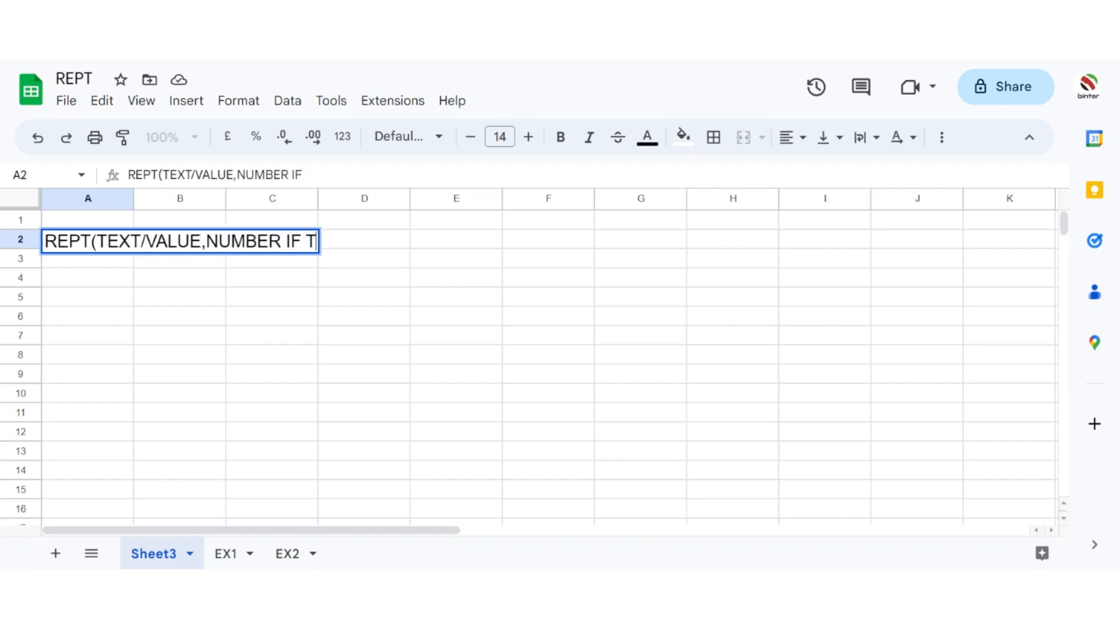
type("IME)")
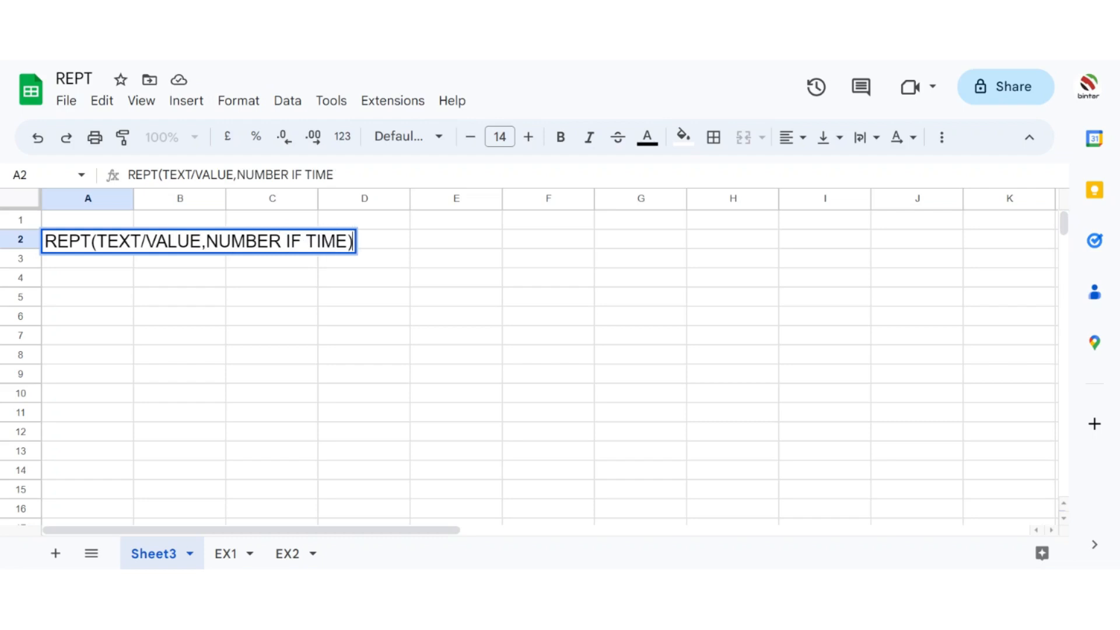
key("Return")
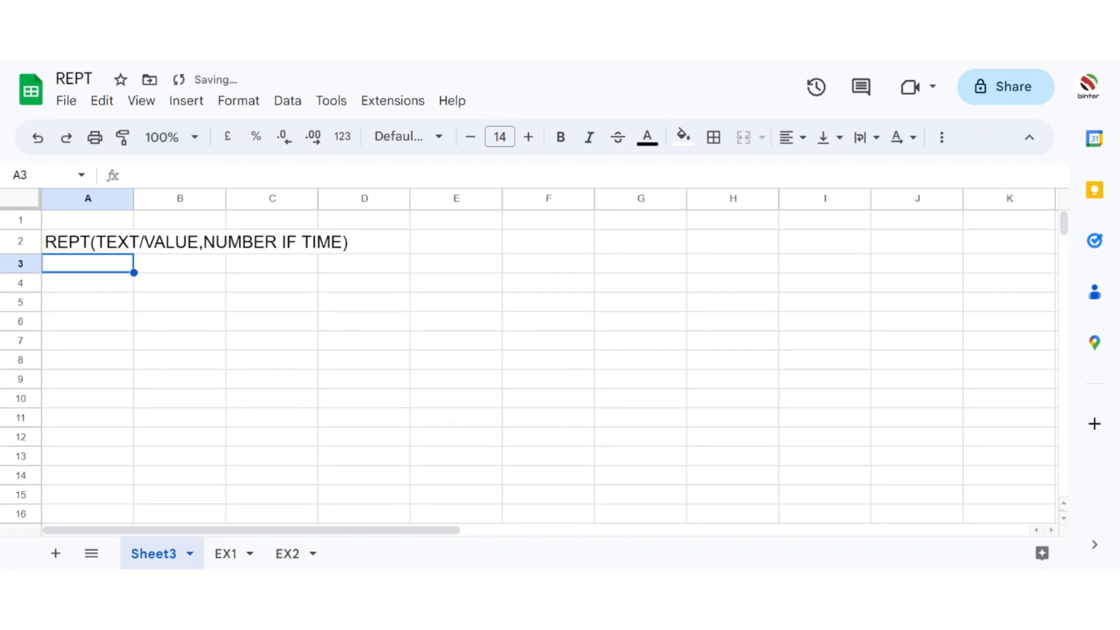
Step: Correct the syntax text in A2 to read "REPT(TEXT/VALUE,NUMBER OF TIMES)"
left_click(113, 245)
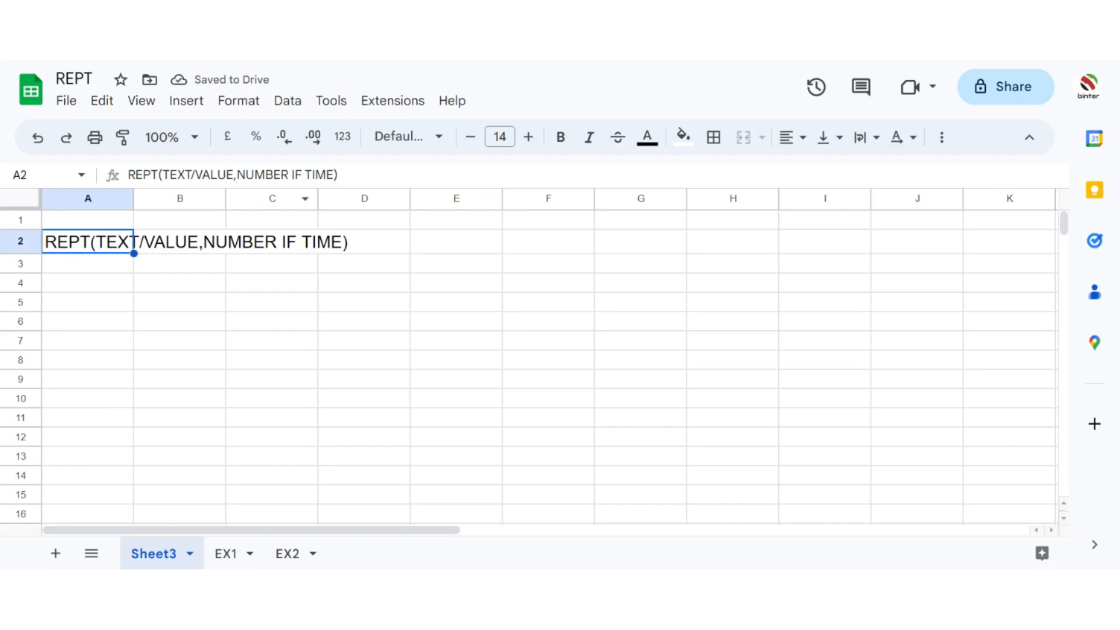
left_click(295, 175)
key("BackSpace")
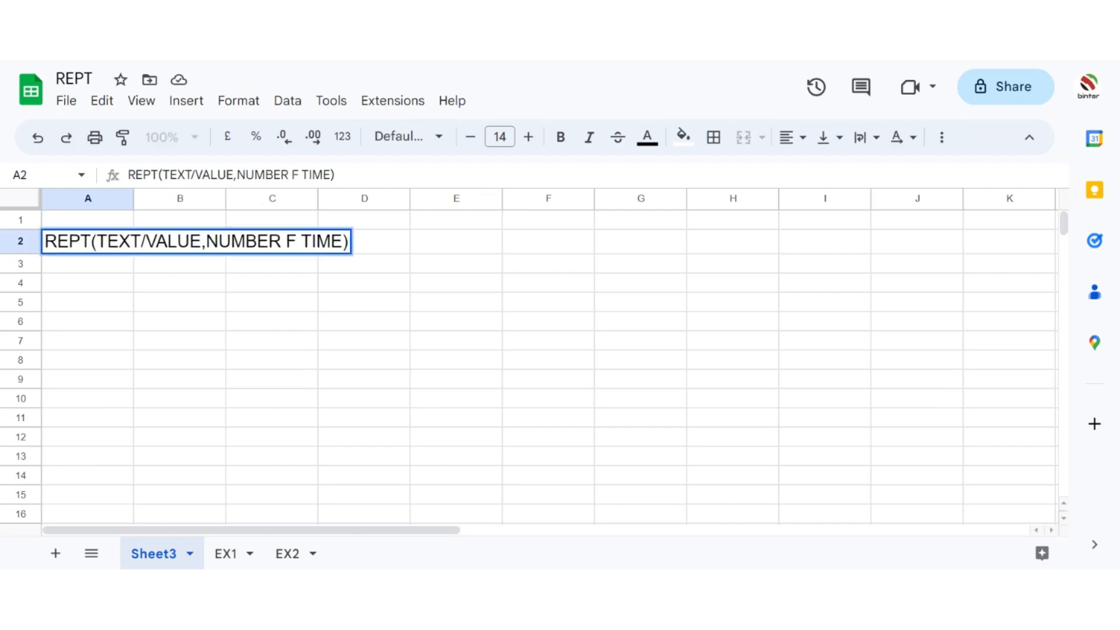
type("O")
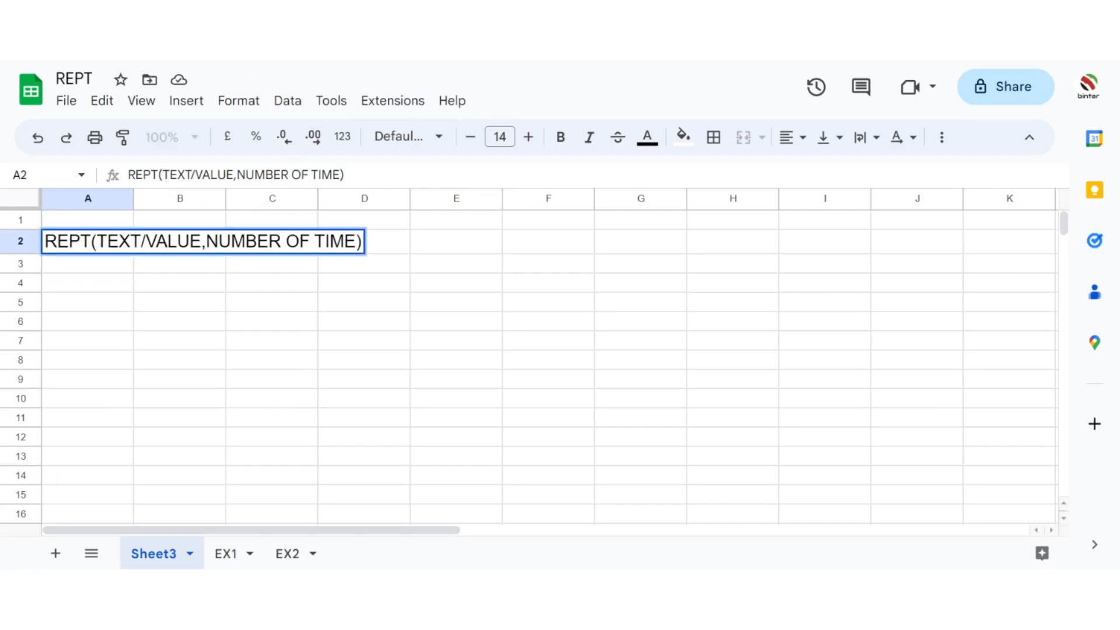
type("S")
left_click(382, 337)
left_click(82, 254)
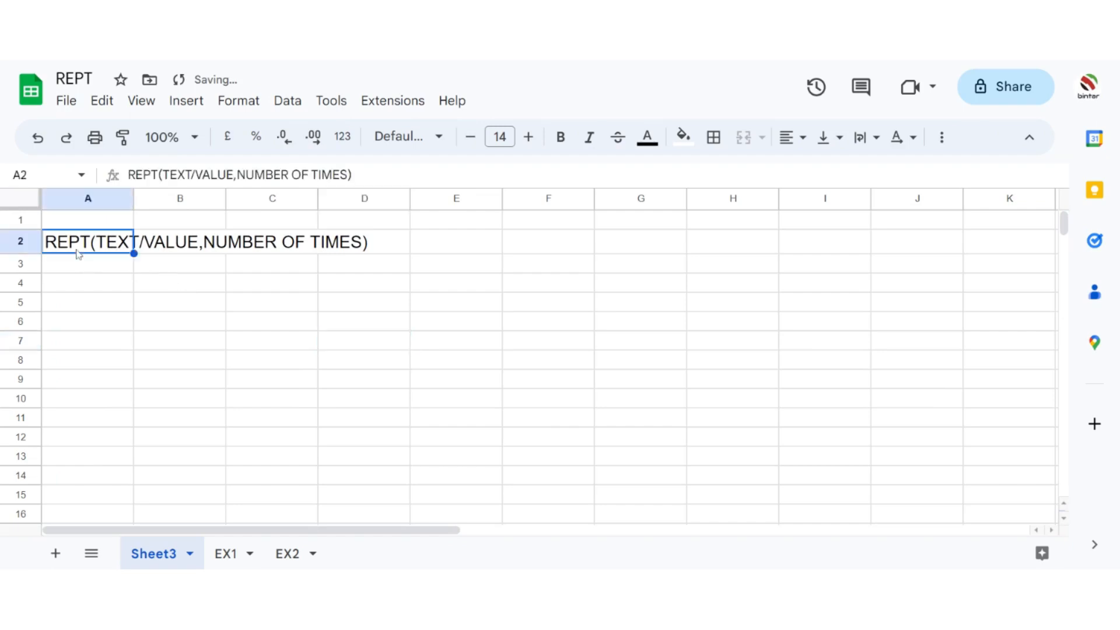
Step: Enter HELLO in cells B4 and C4
left_click(196, 290)
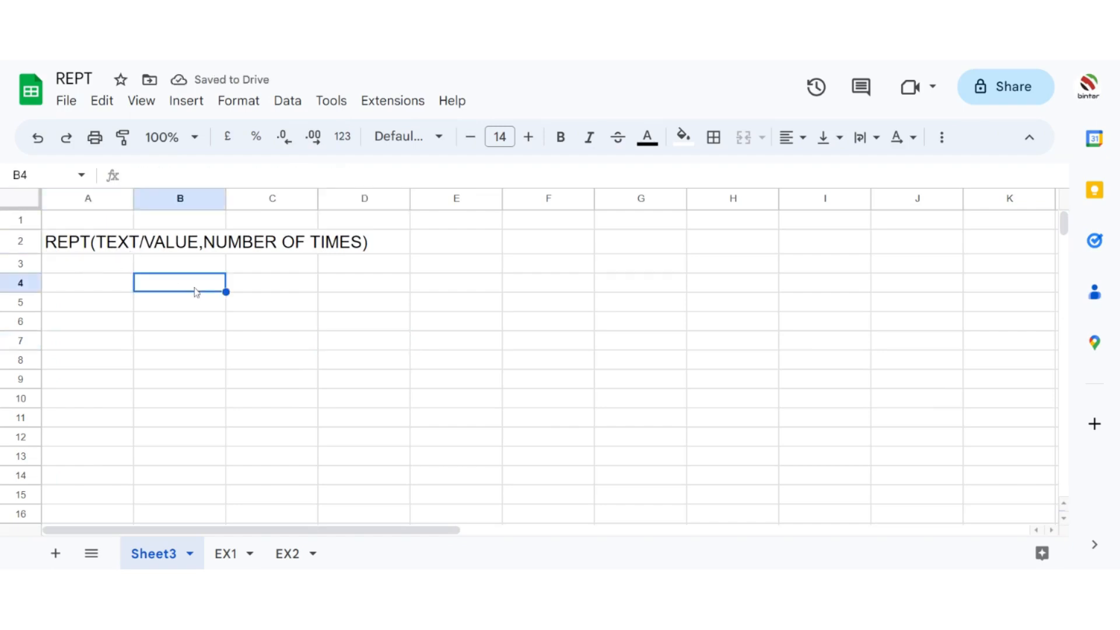
type("HELOO")
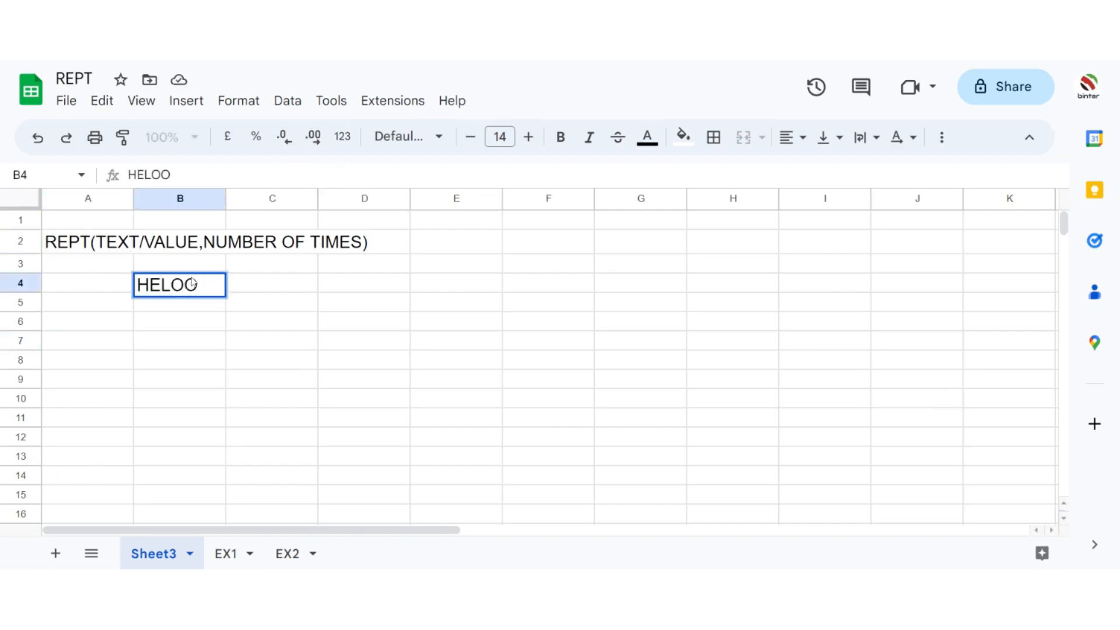
key("BackSpace")
key("BackSpace")
type("LO")
key("Tab")
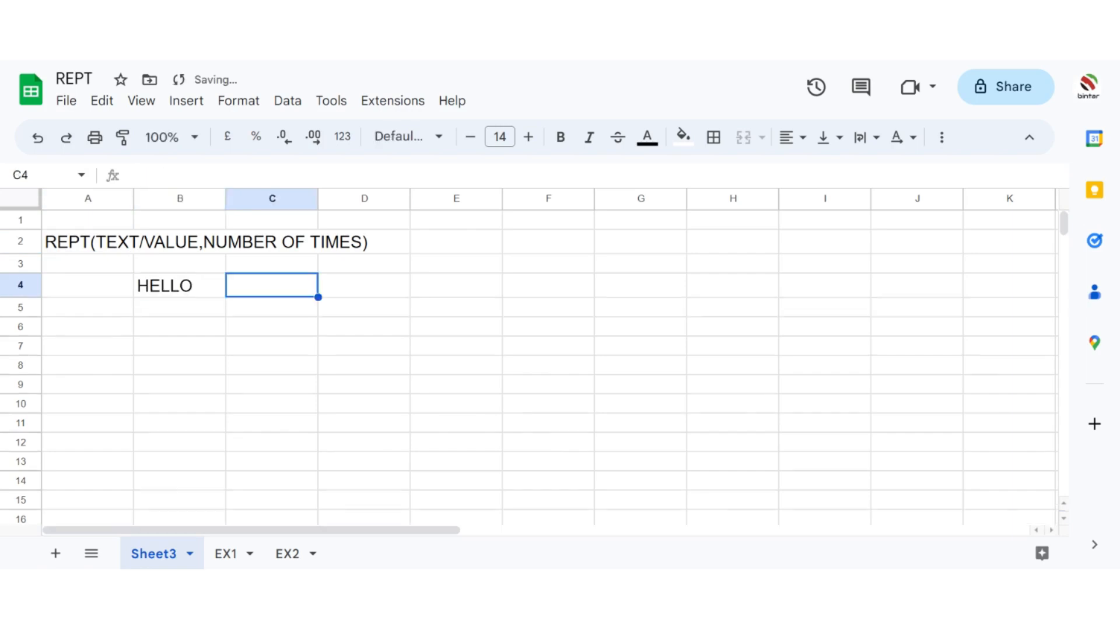
type("he")
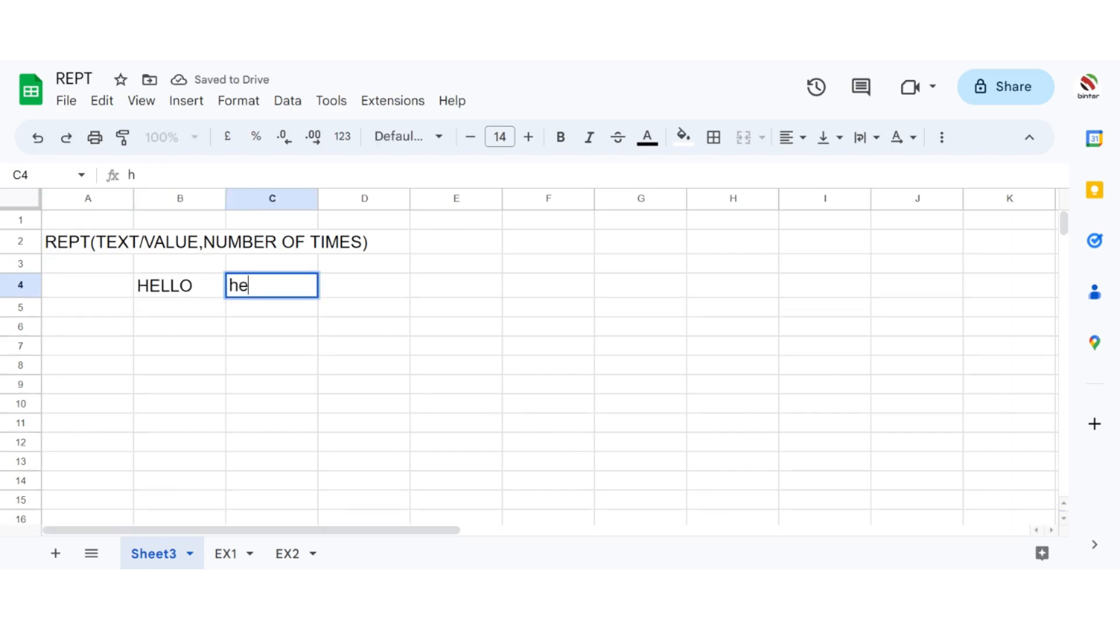
key("BackSpace")
key("BackSpace")
type("HELLO")
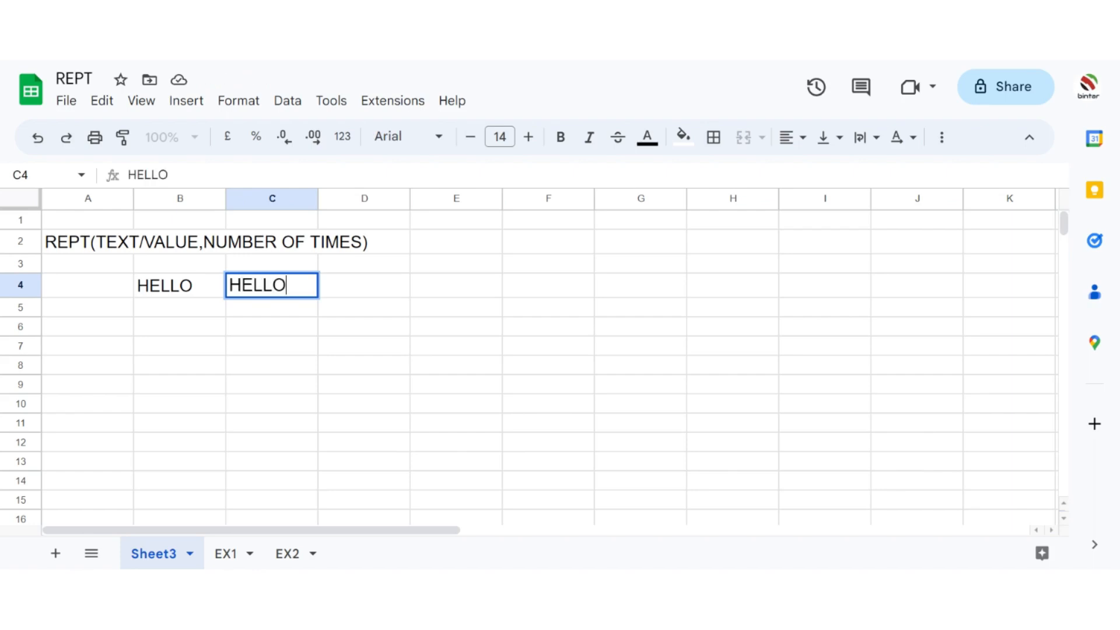
key("Tab")
Step: Copy the HELLO in C4 into the range D4:G4
type("H")
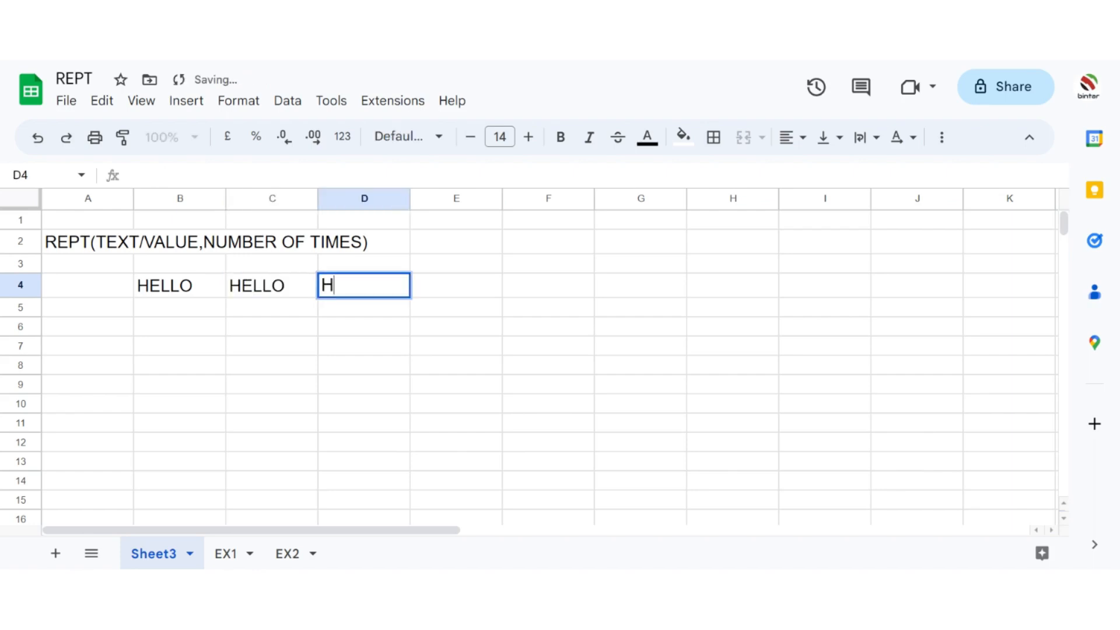
key("Left")
key("ctrl+c")
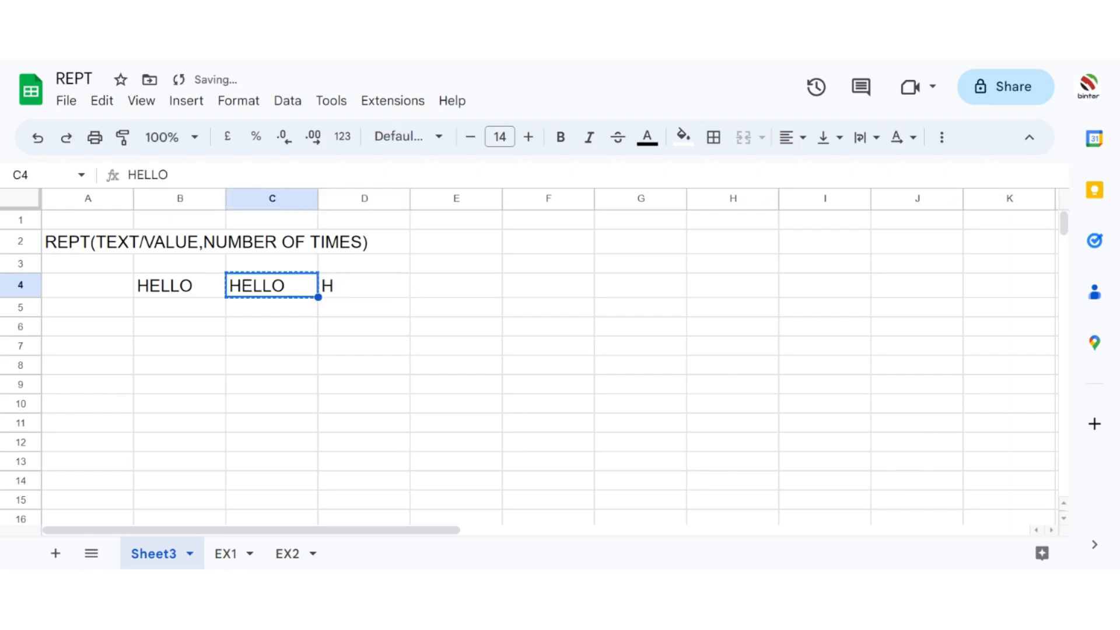
key("Right")
key("shift+Right")
key("shift+Right")
key("shift+Right")
key("ctrl+v")
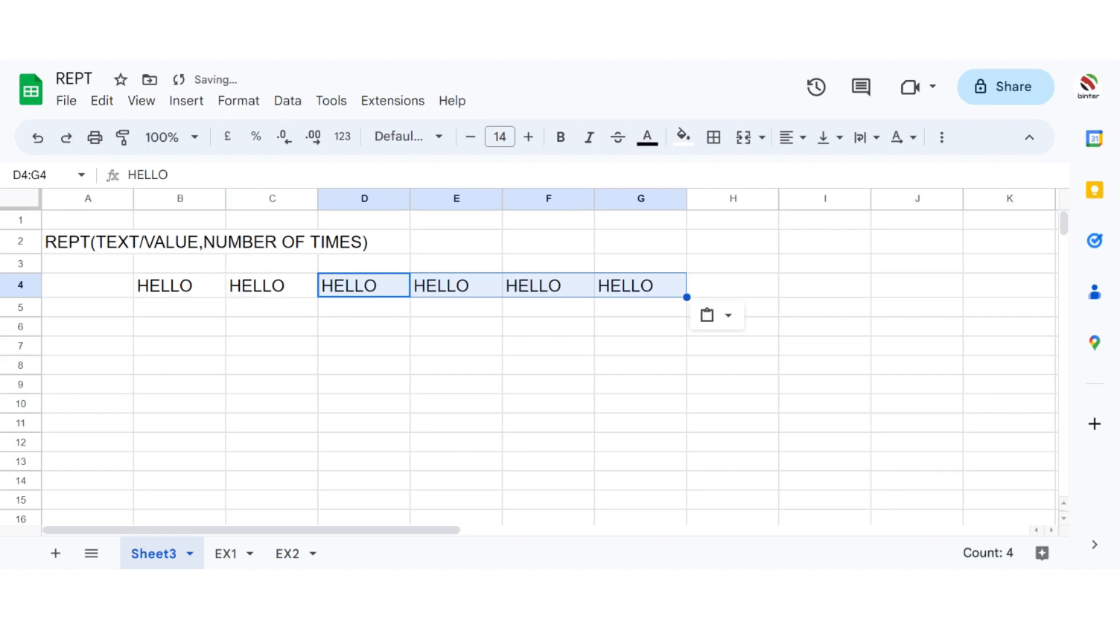
Step: Clear the repeated HELLO entries from the range B4:G4
left_click(5, 349)
left_click(140, 386)
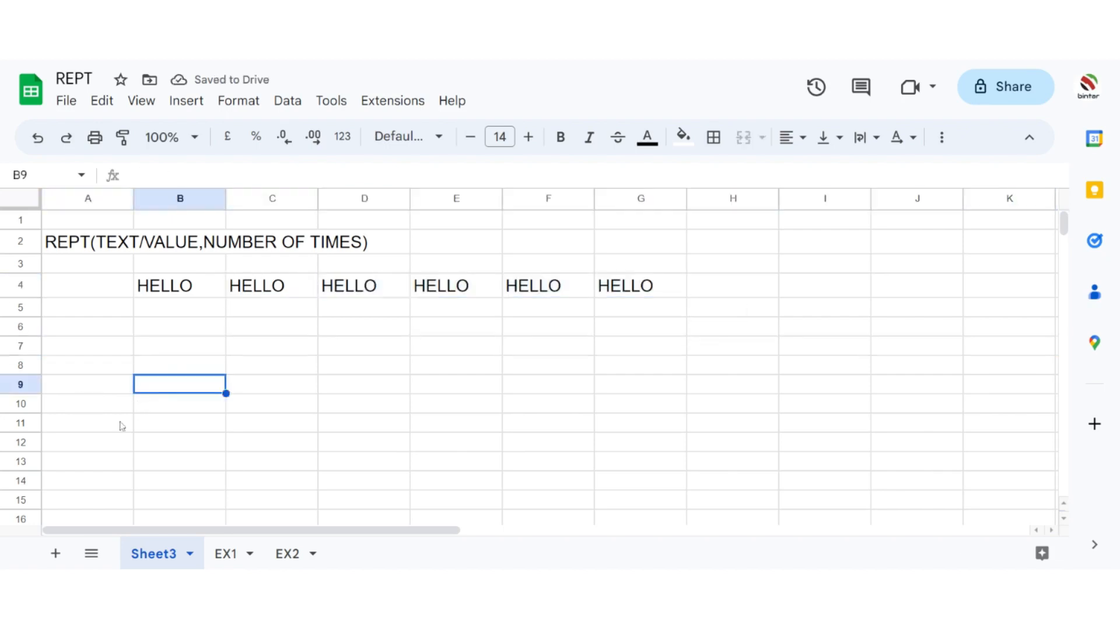
left_click_drag(192, 276, 648, 295)
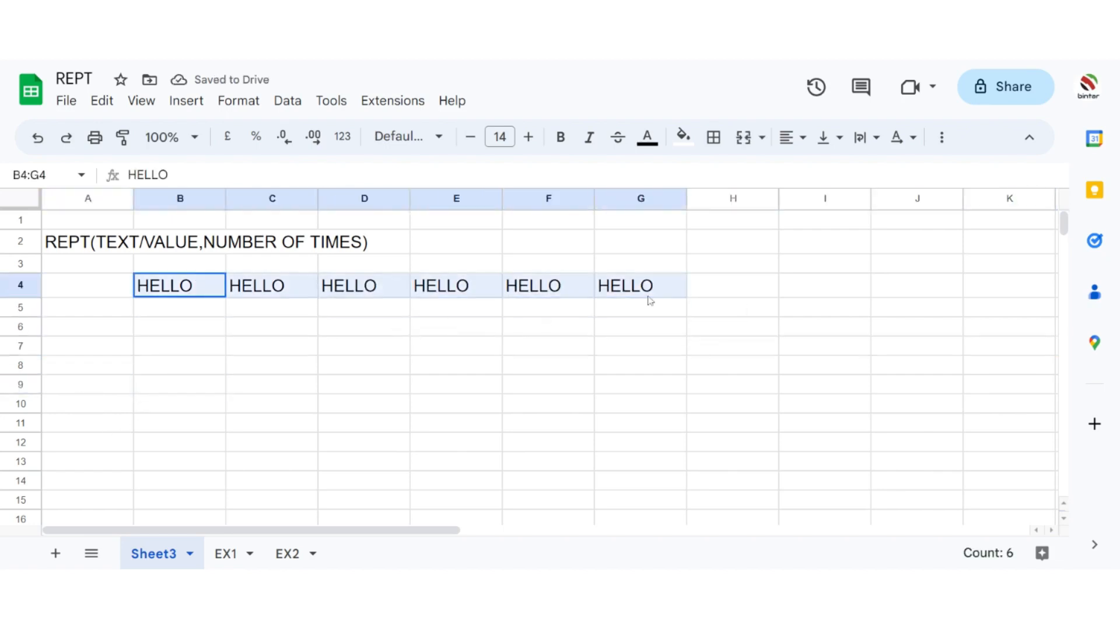
key("Delete")
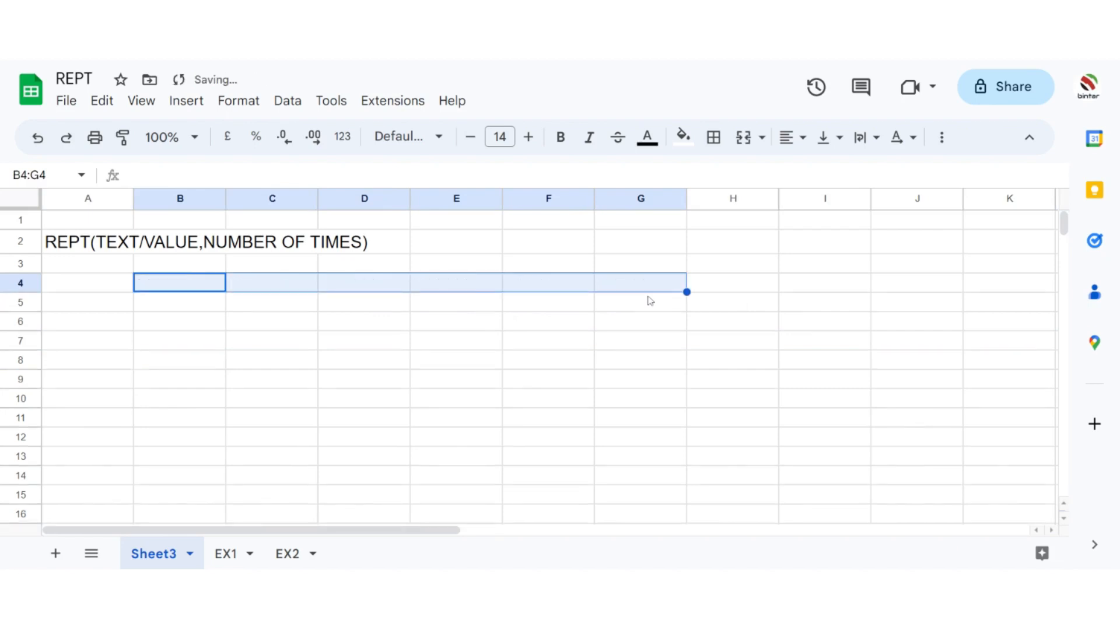
Step: Enter the formula =REPT("HELLO",1) in cell C5
left_click(295, 305)
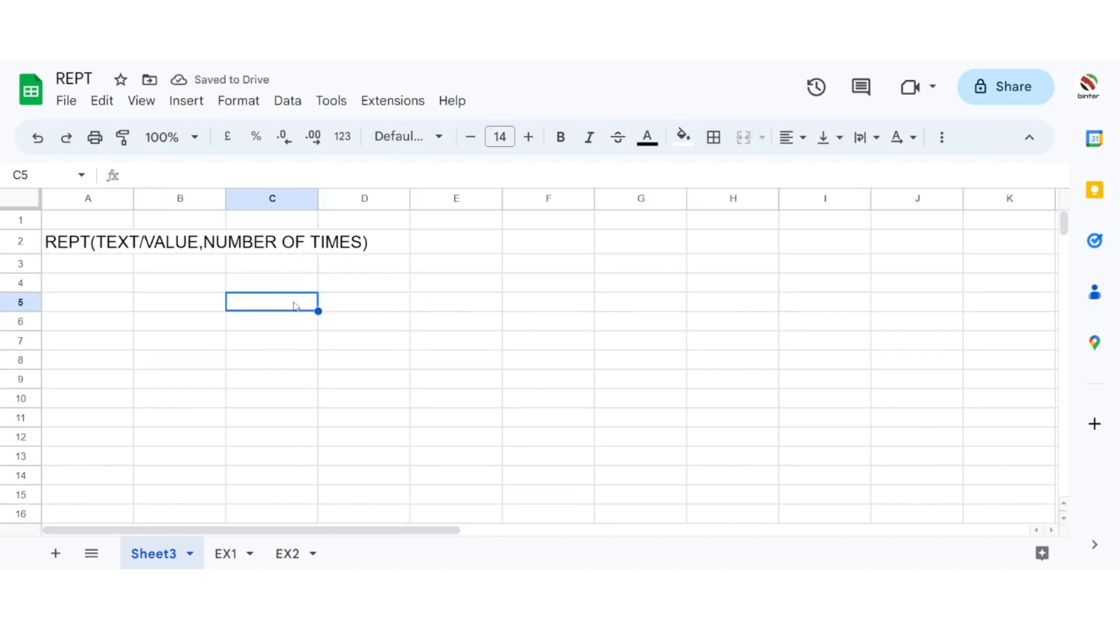
type("=")
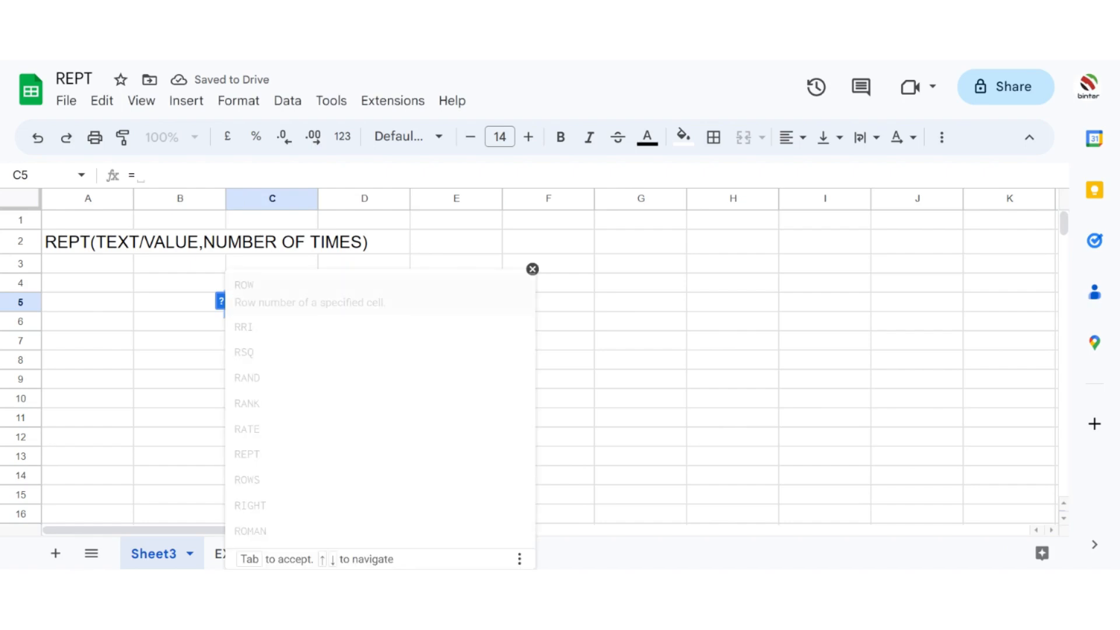
type("REPR")
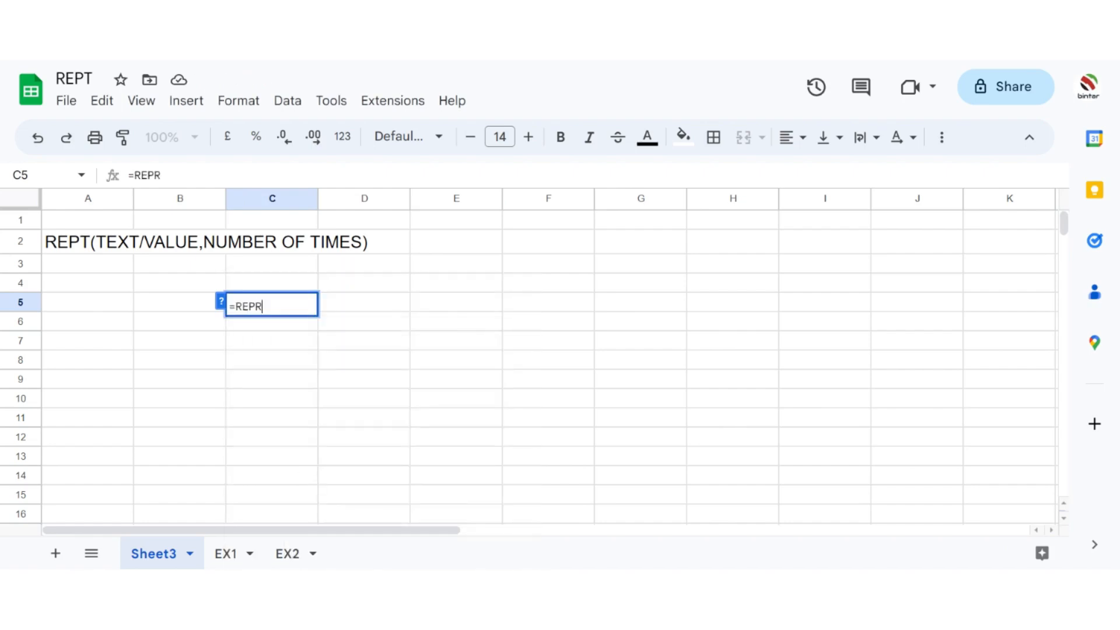
key("BackSpace")
type("T")
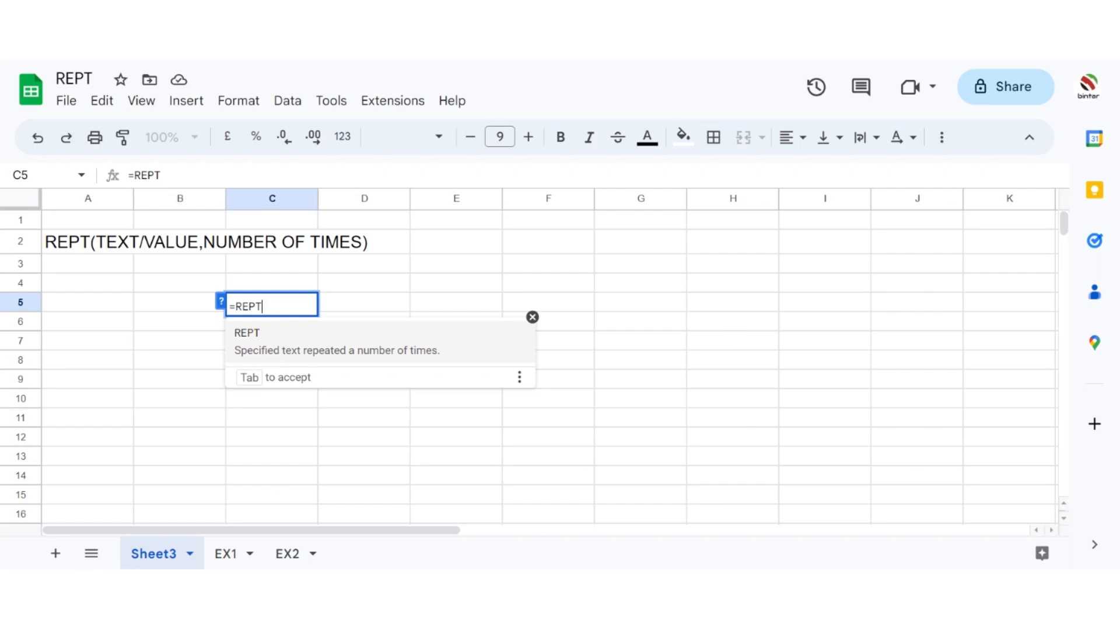
type("(\"\"")
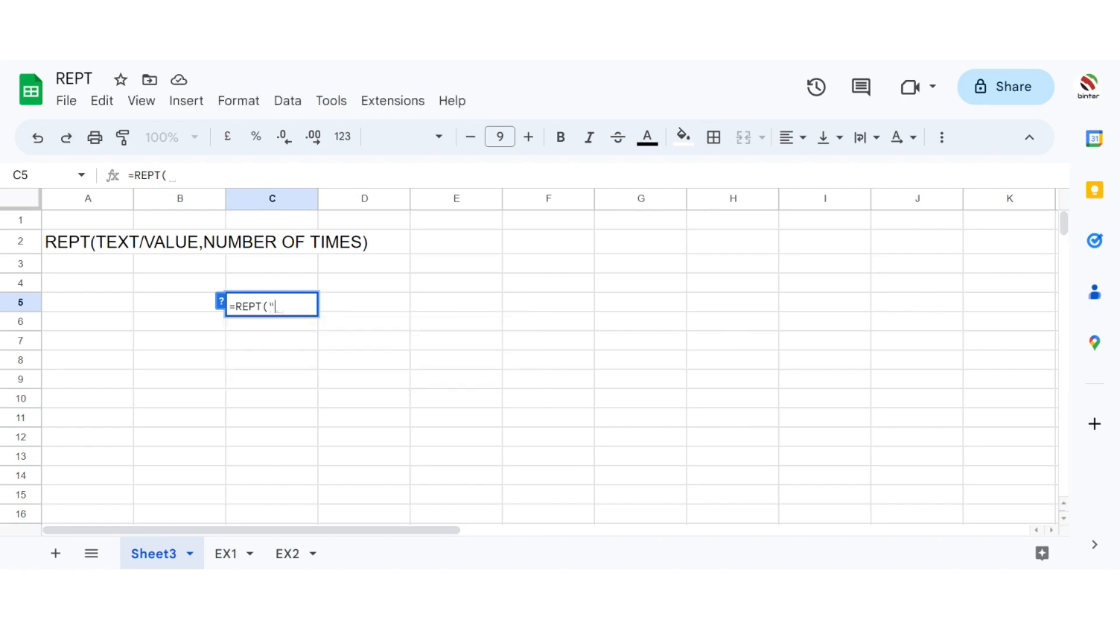
key("Left")
type("HELLO")
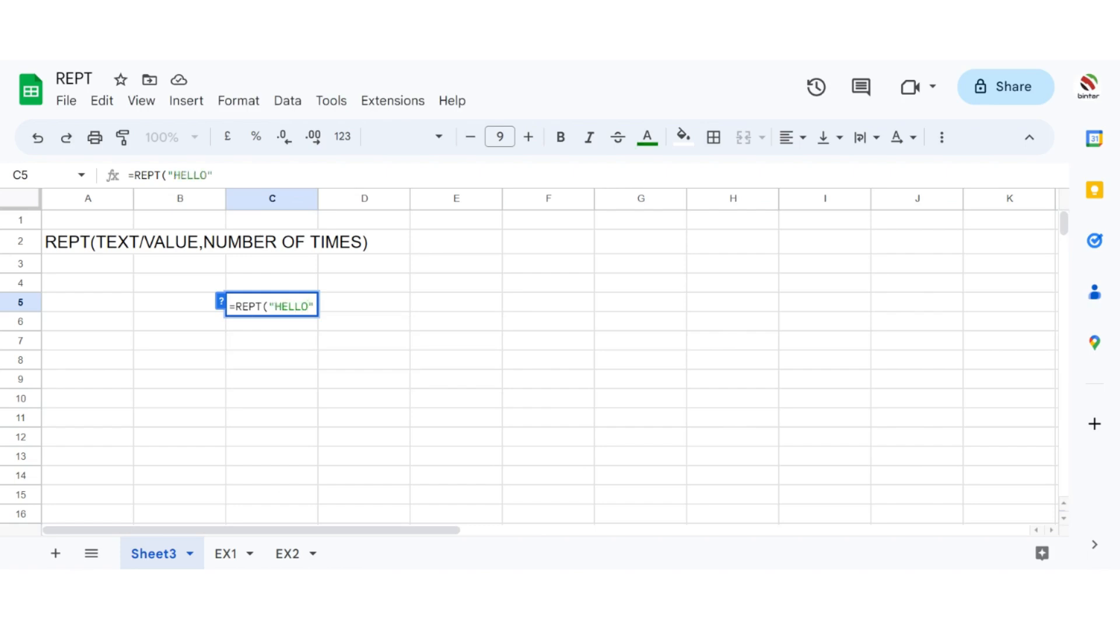
key("Right")
type(",")
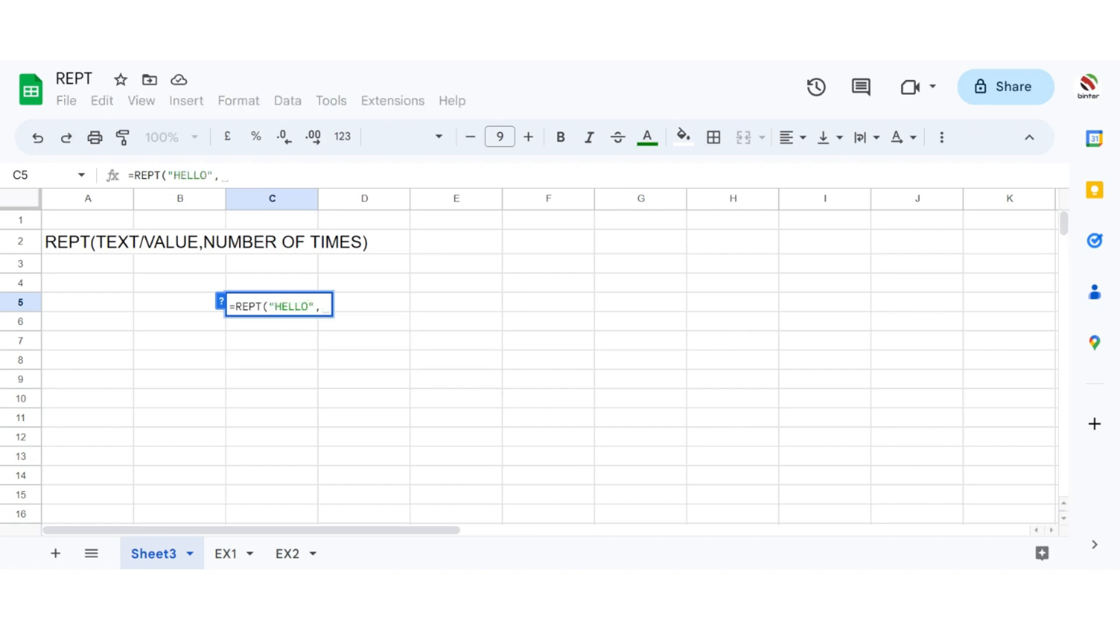
type("1)")
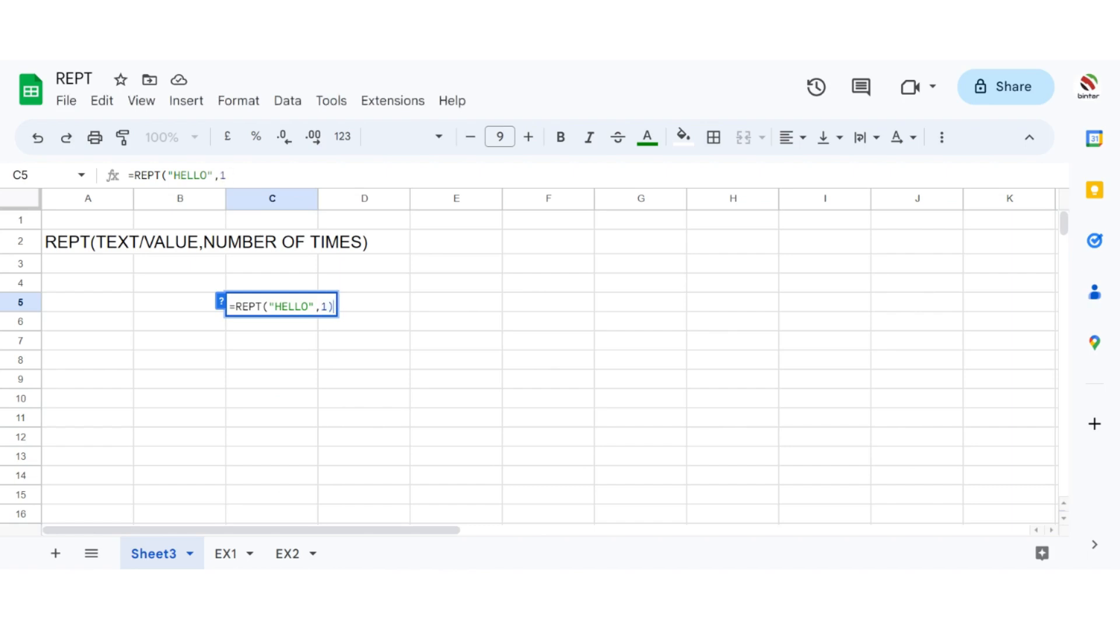
key("Return")
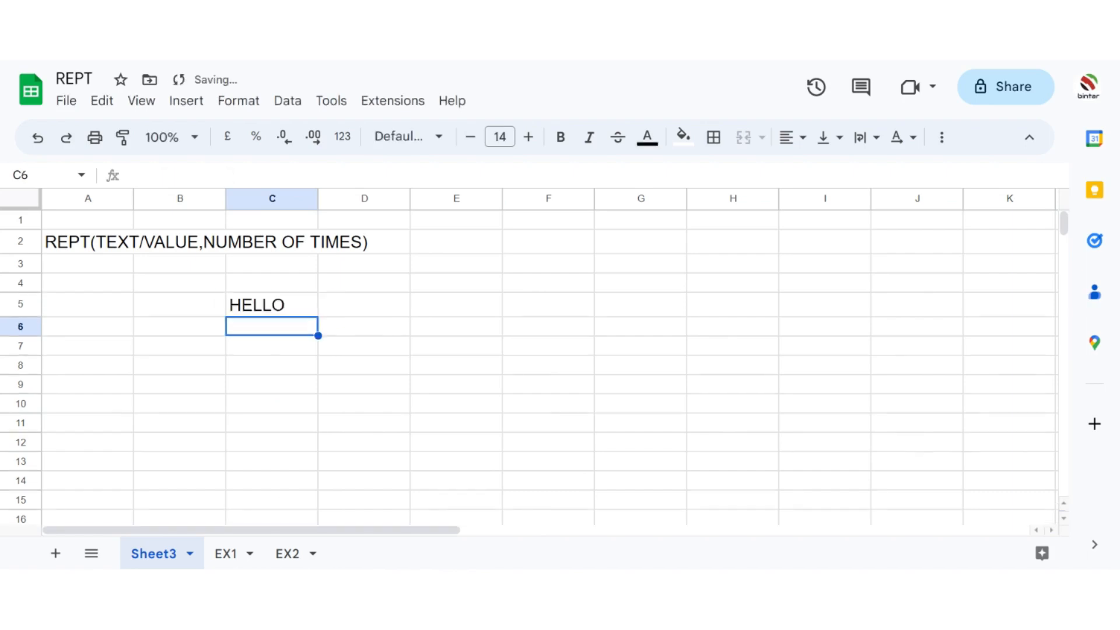
Step: Set the repeat count in C5's REPT formula to 2 and fit column C's width to its content
left_click(293, 305)
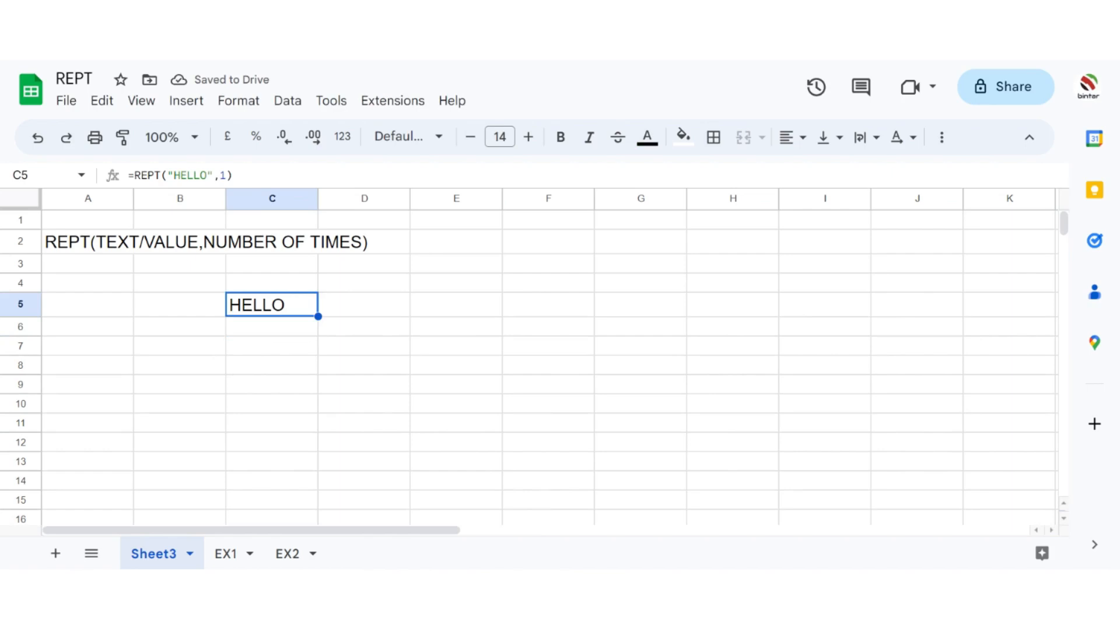
left_click(227, 175)
key("BackSpace")
type("2")
key("Return")
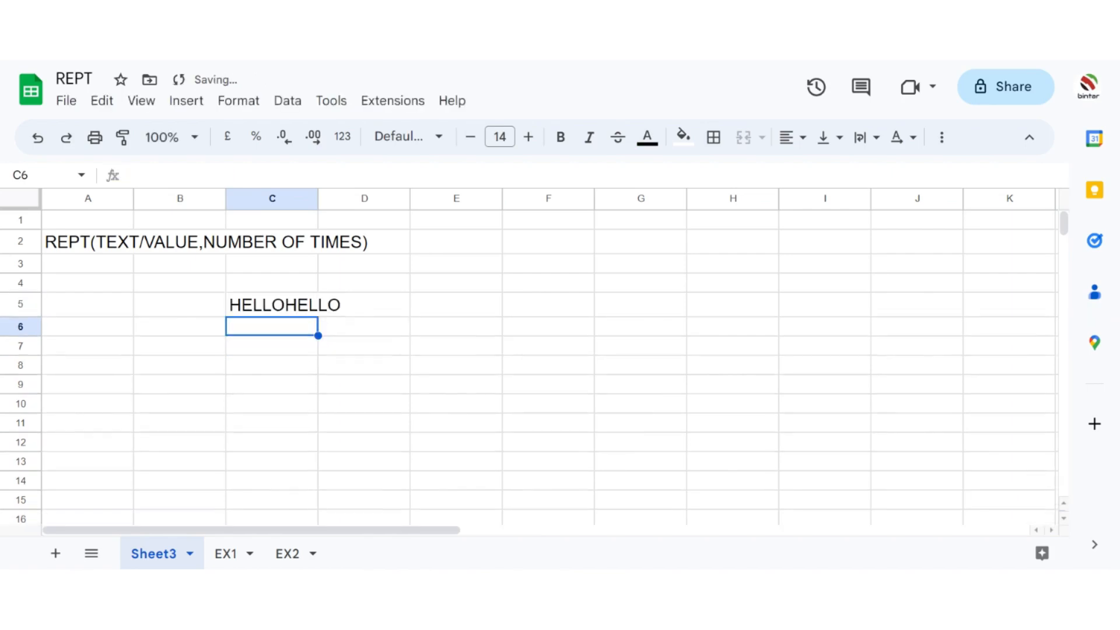
double_click(318, 199)
Step: Add a space after HELLO inside the quotation marks of C5's REPT formula
left_click(279, 295)
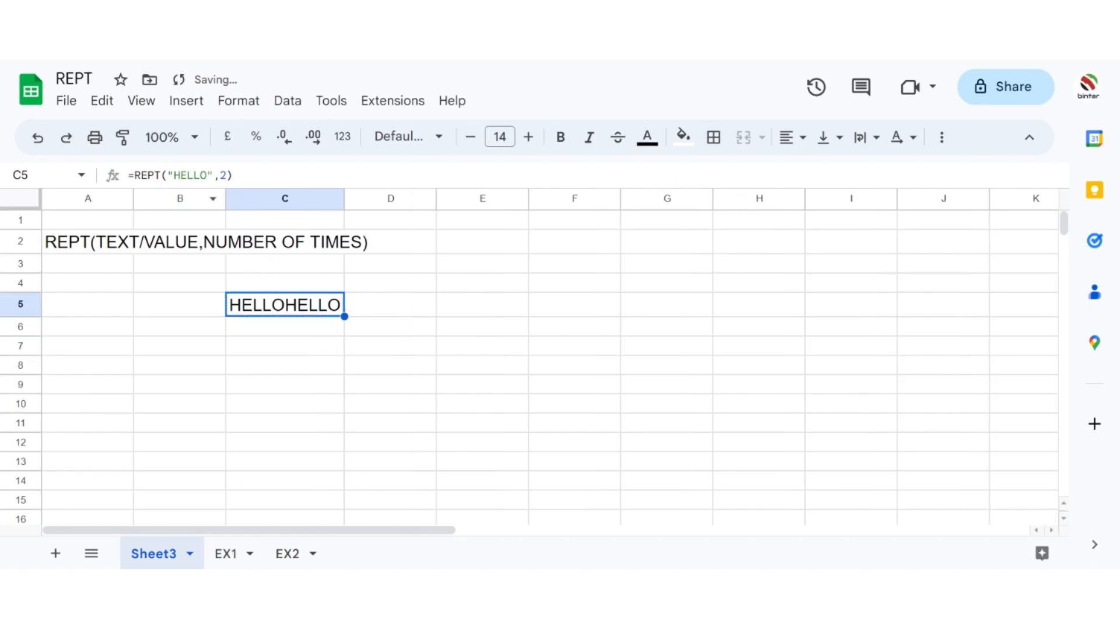
key("Return")
left_click(392, 305)
left_click(283, 305)
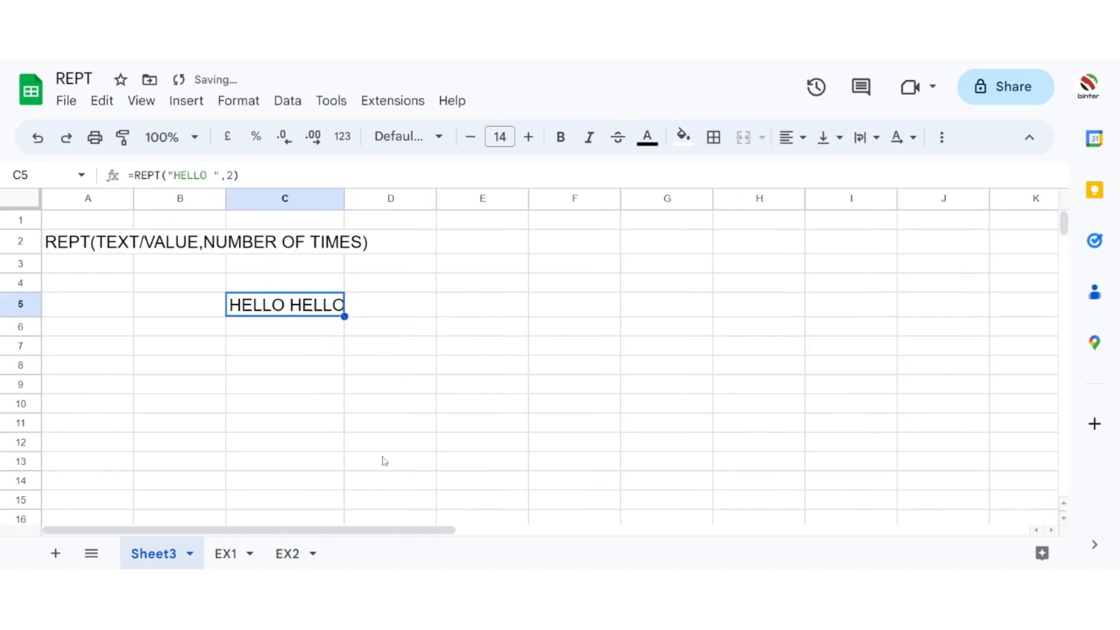
Step: Set the repeat count in C5's REPT formula to 3
key("Return")
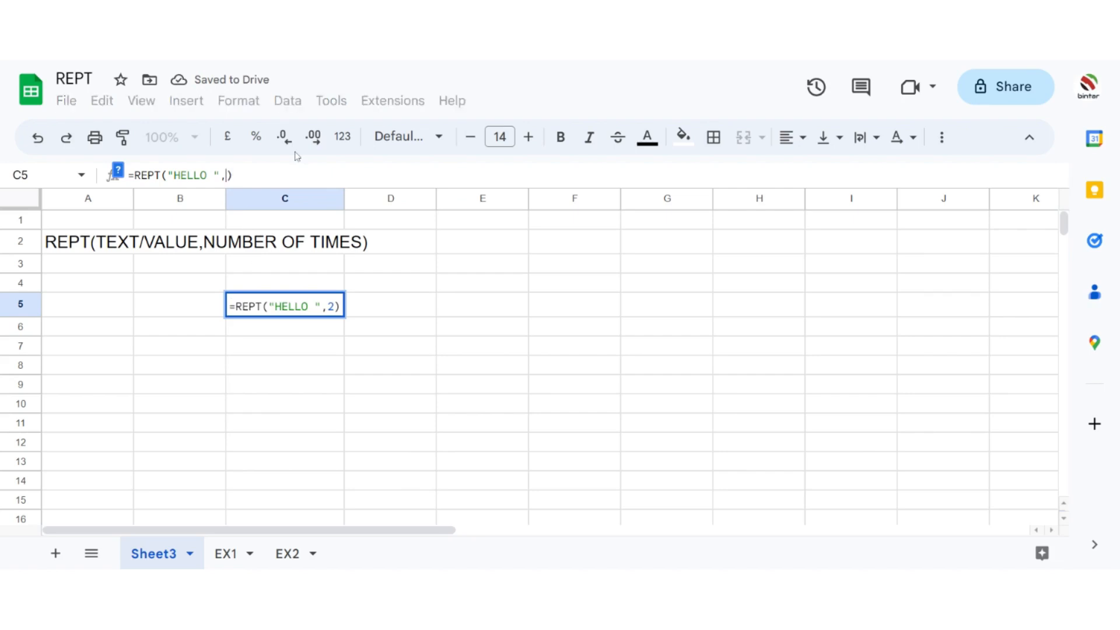
key("BackSpace")
key("BackSpace")
type("3)")
key("Return")
key("Up")
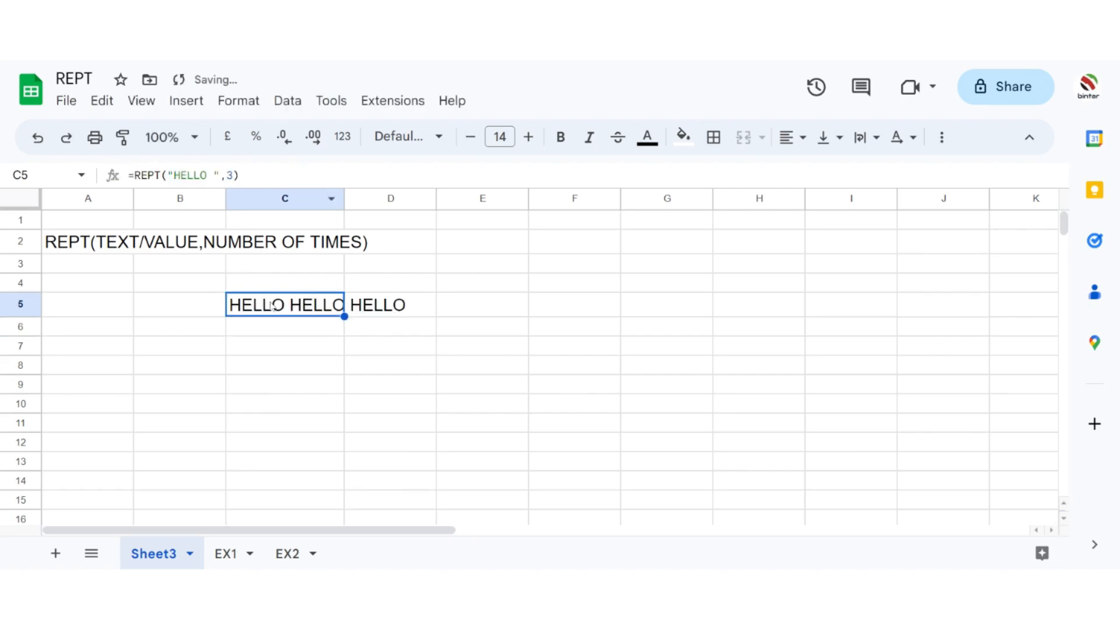
Step: Set the repeat count in C5's REPT formula to 10
key("Return")
key("BackSpace")
type("10")
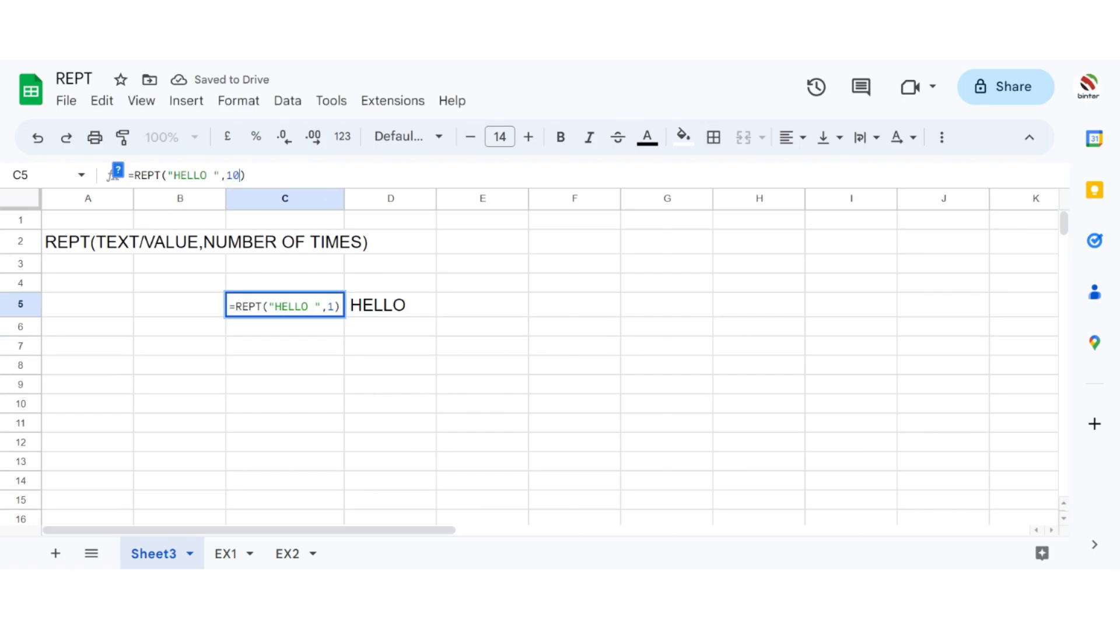
key("Return")
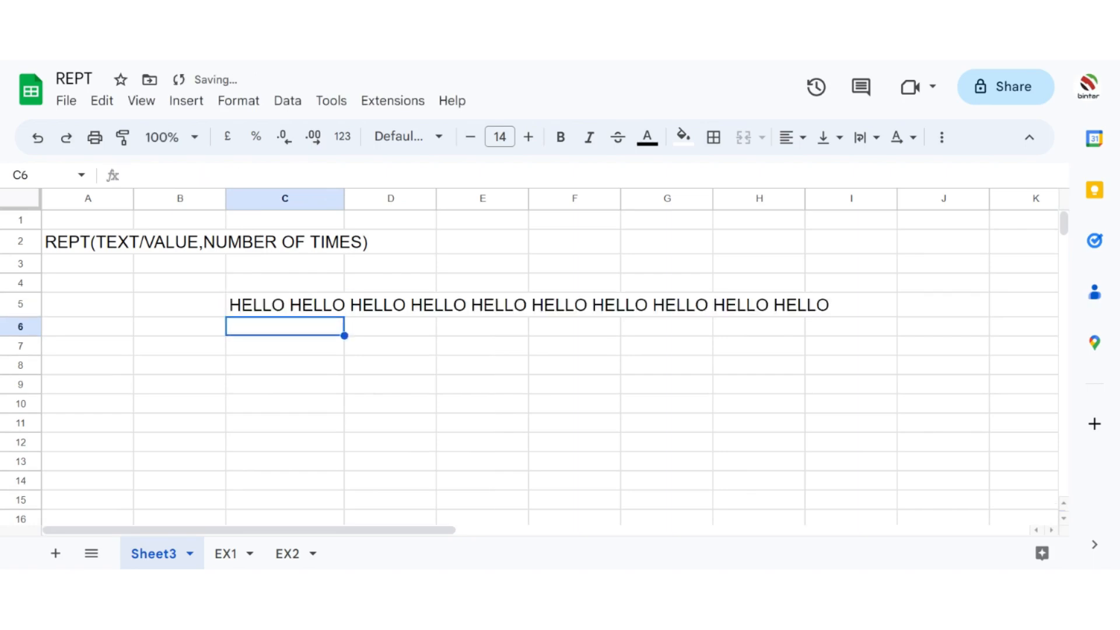
left_click(291, 304)
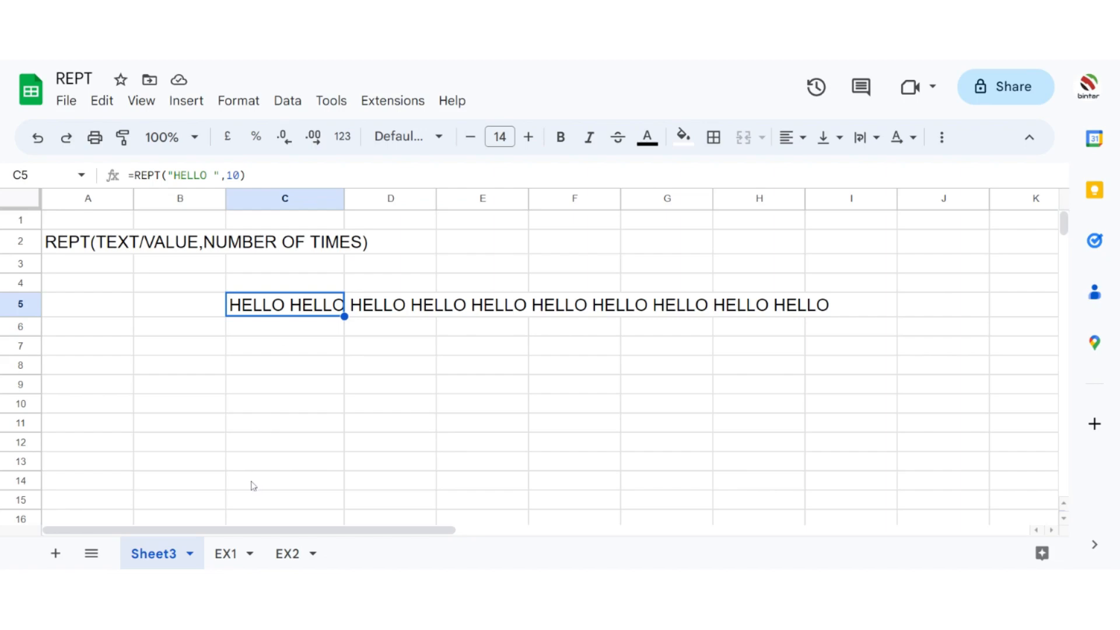
Step: Open the EX1 sheet and fill the RANK header cell F2 with yellow
left_click(226, 562)
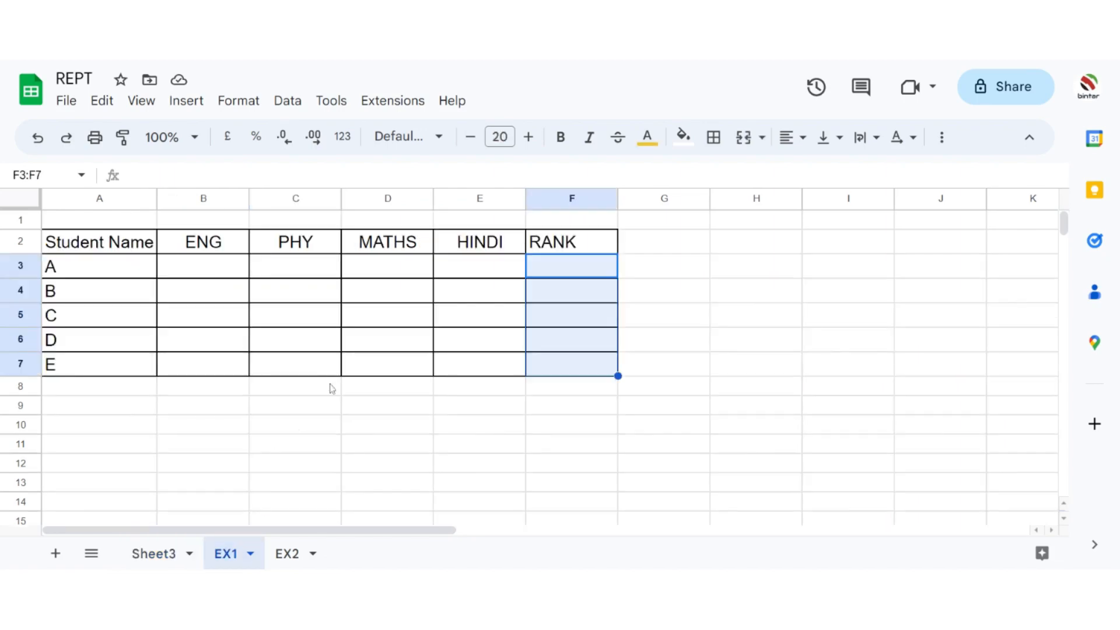
left_click(317, 413)
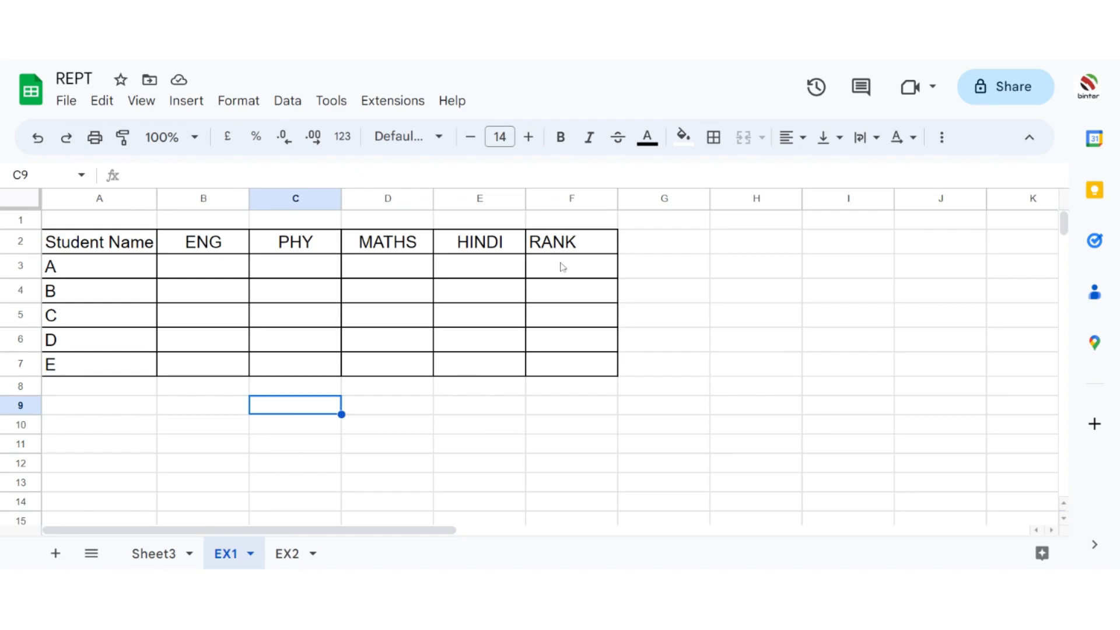
left_click(577, 243)
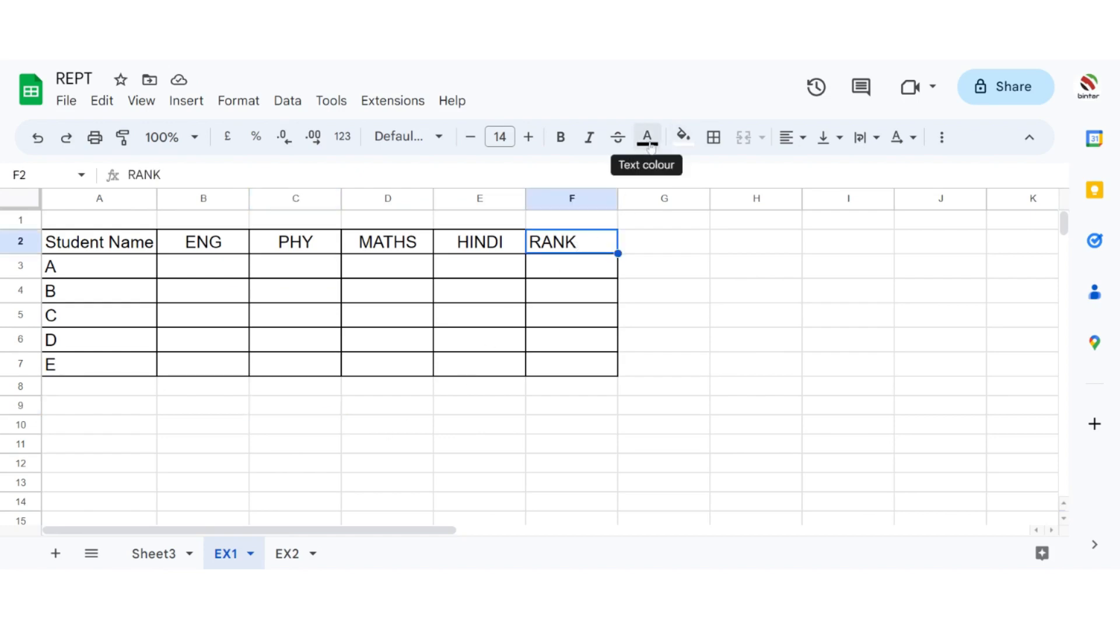
left_click(683, 137)
left_click(756, 218)
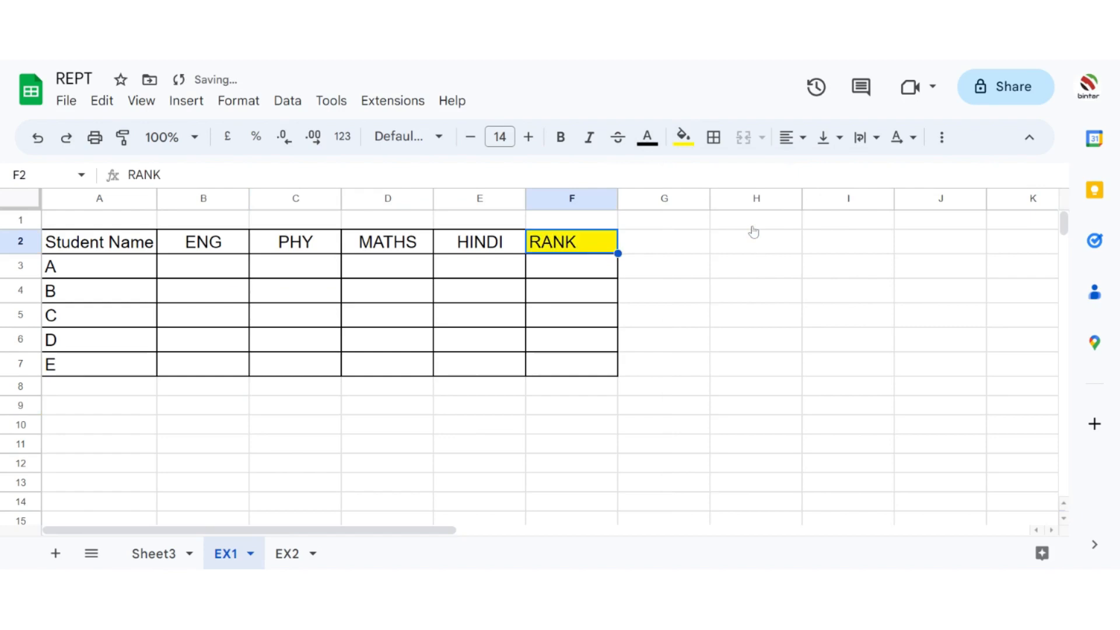
left_click(719, 266)
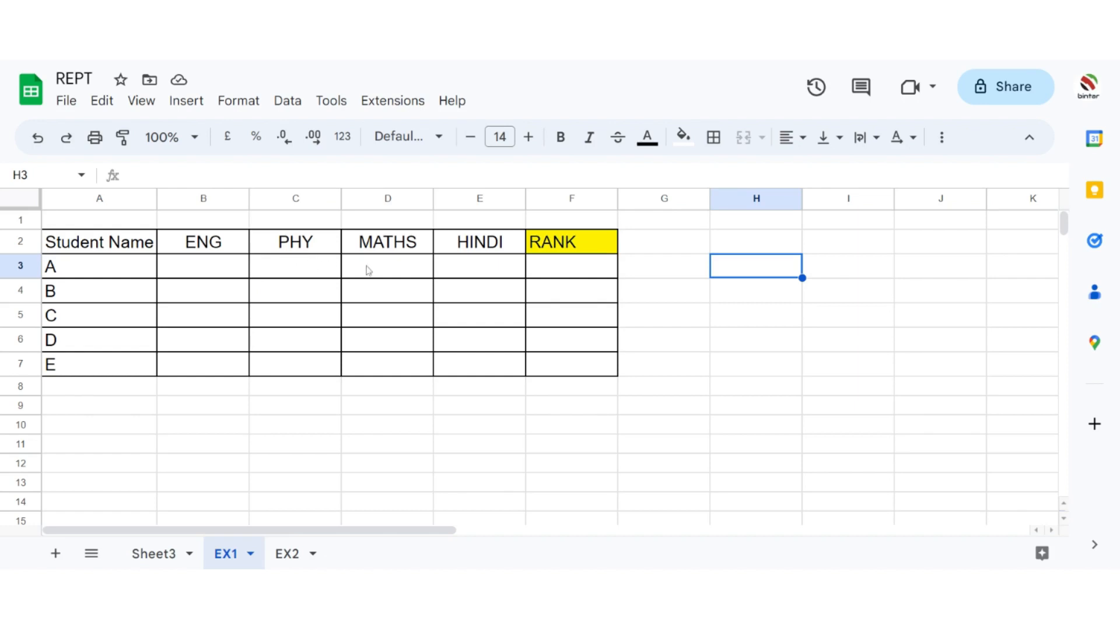
Step: Enter student A's marks in row 3: ENG 100, PHY 96, MATHS 98 and HINDI 100
left_click(211, 272)
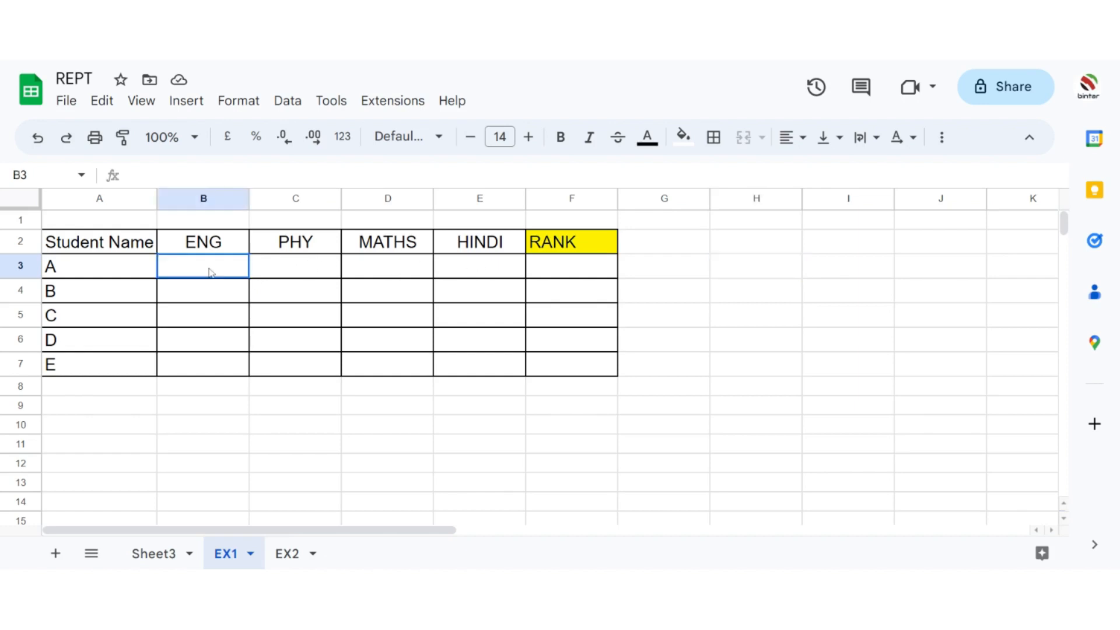
type("100")
key("Tab")
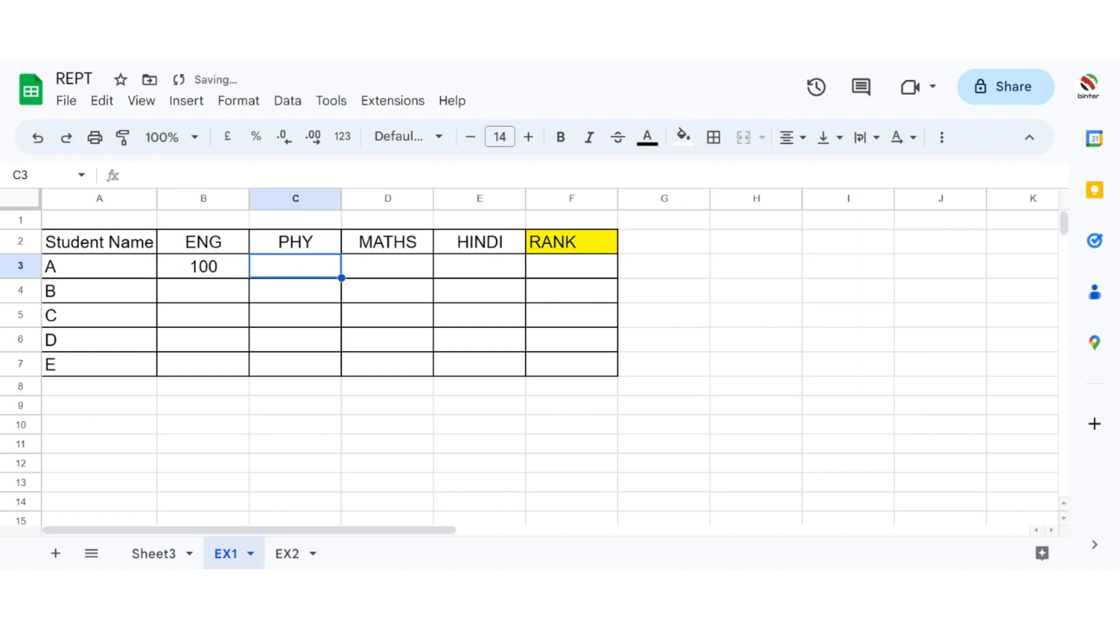
type("96")
key("Tab")
type("98")
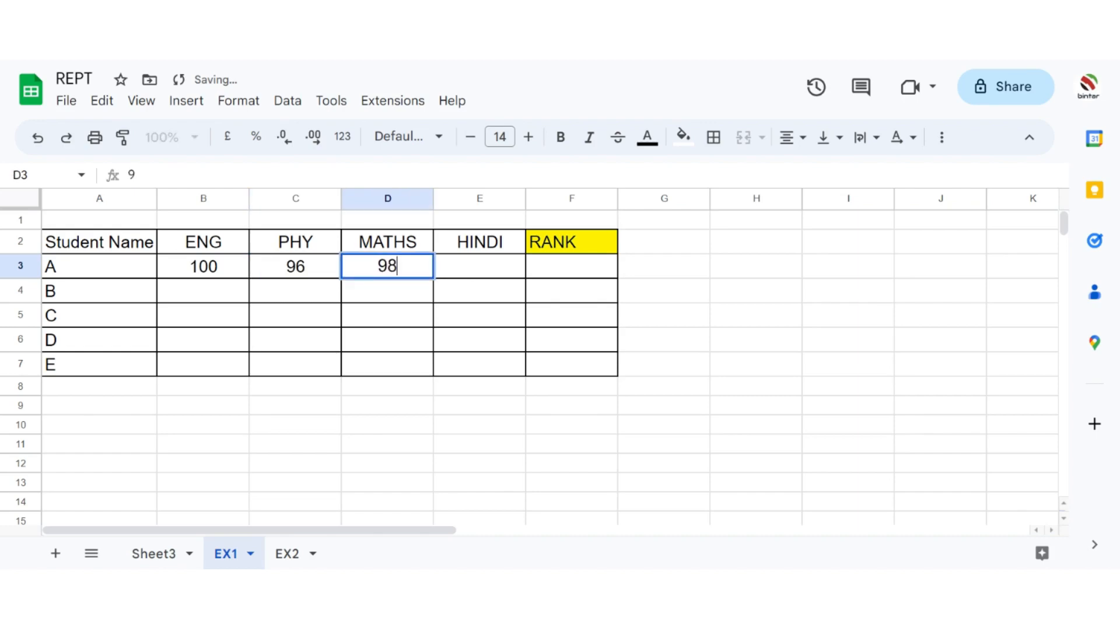
key("Tab")
type("10")
key("Return")
Step: Enter student B's marks in row 4: ENG 98, PHY 86, MATHS 97 and HINDI 99
key("Left")
key("Left")
key("Left")
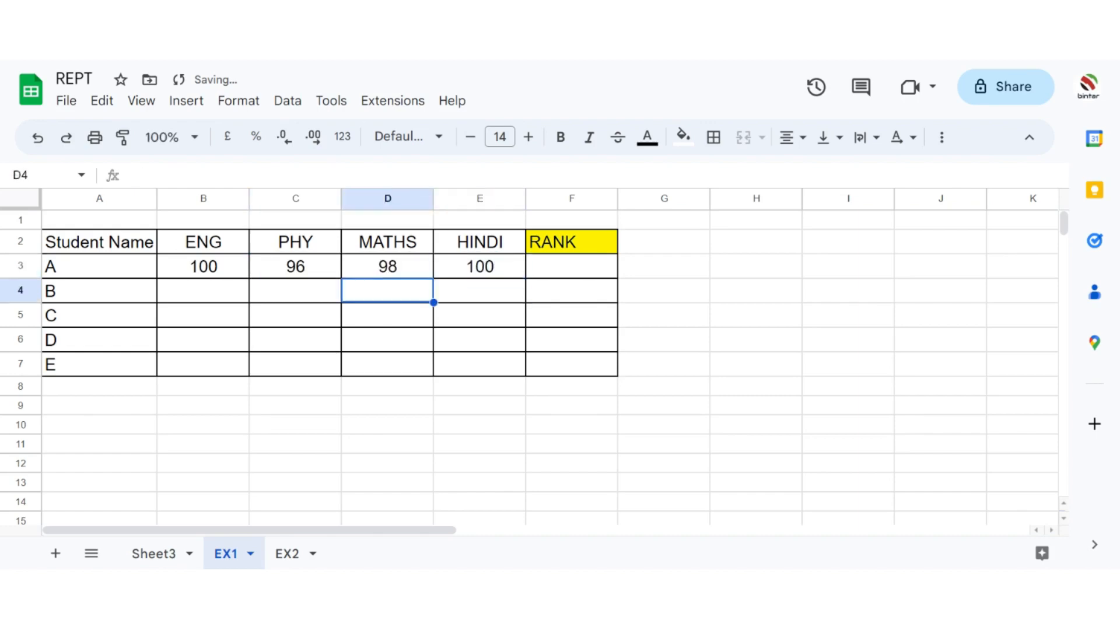
type("98")
key("Tab")
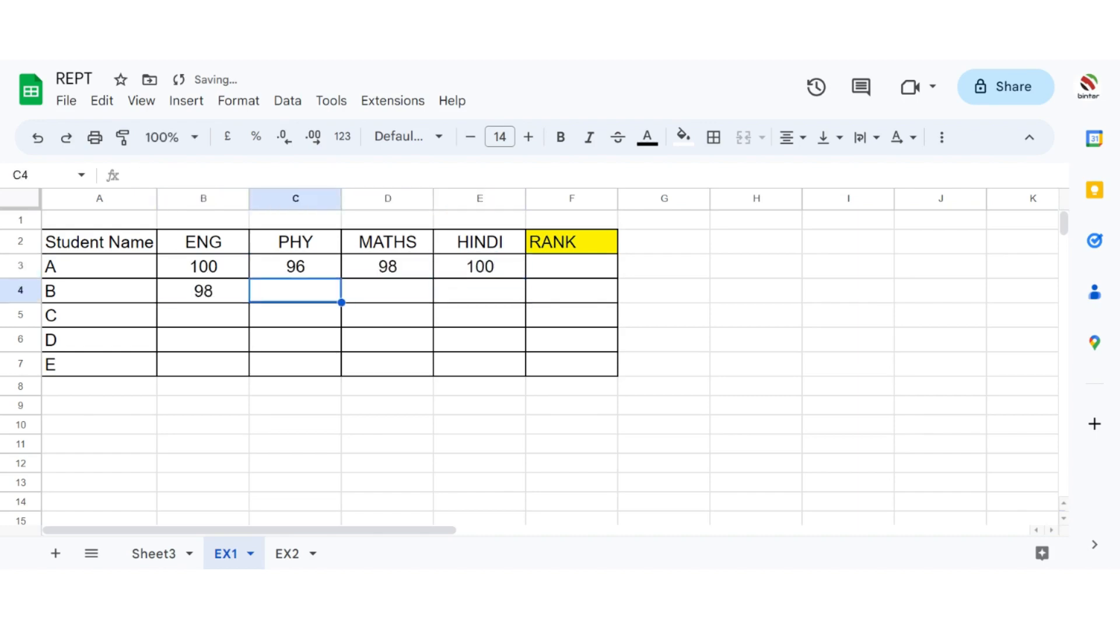
type("86")
key("Tab")
type("97")
key("Tab")
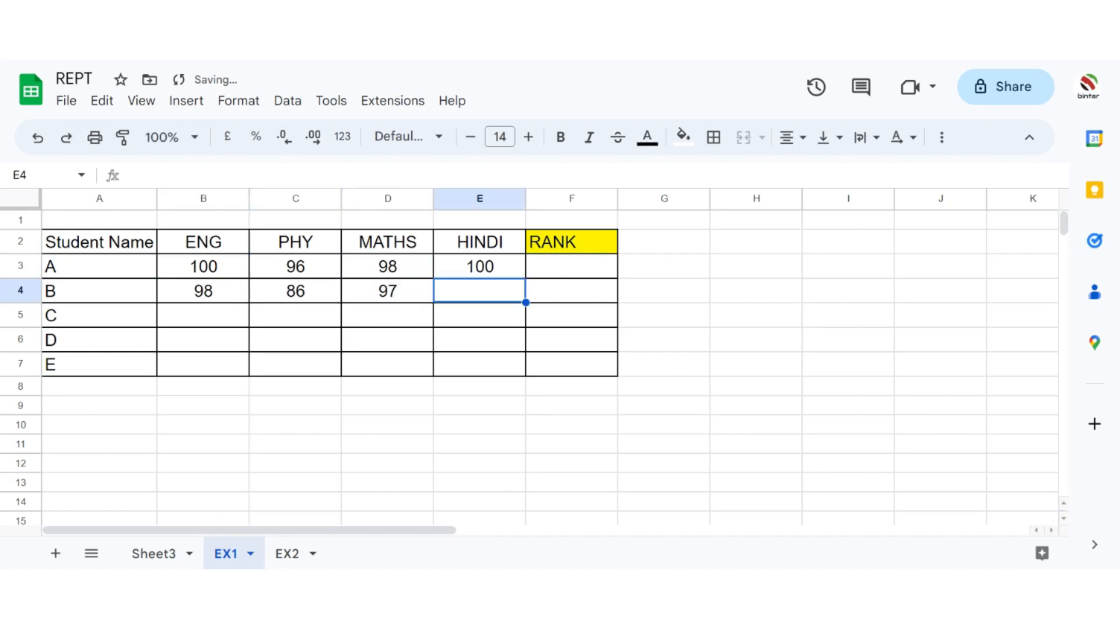
type("99")
key("Return")
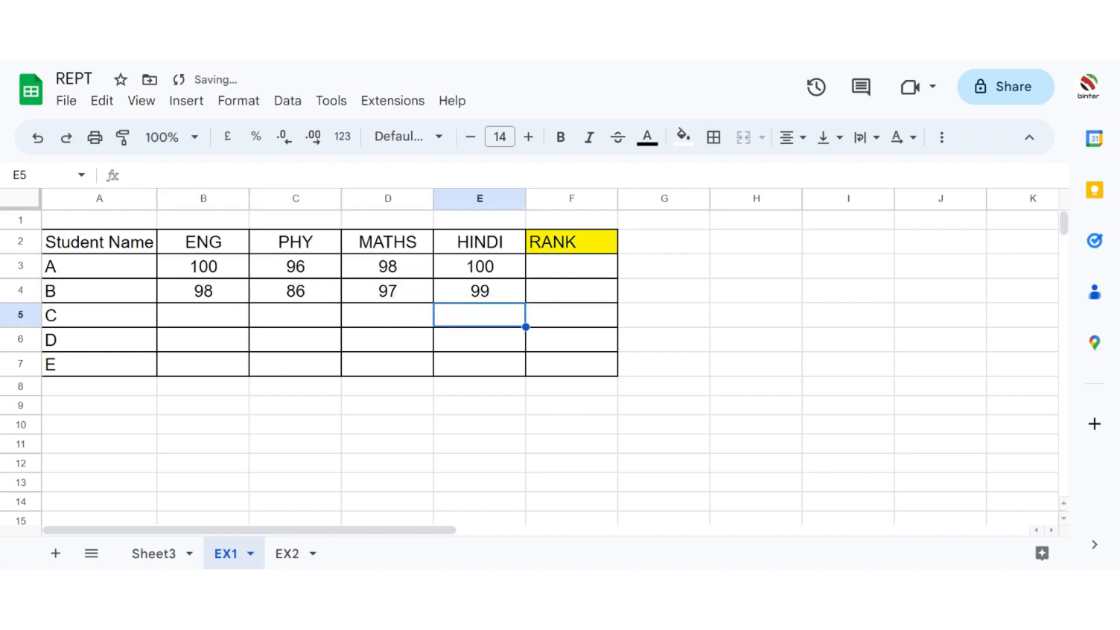
Step: Enter student C's marks in row 5: ENG 100, PHY 100, MATHS 100 and HINDI 99
key("Left")
key("Left")
key("Left")
type("1")
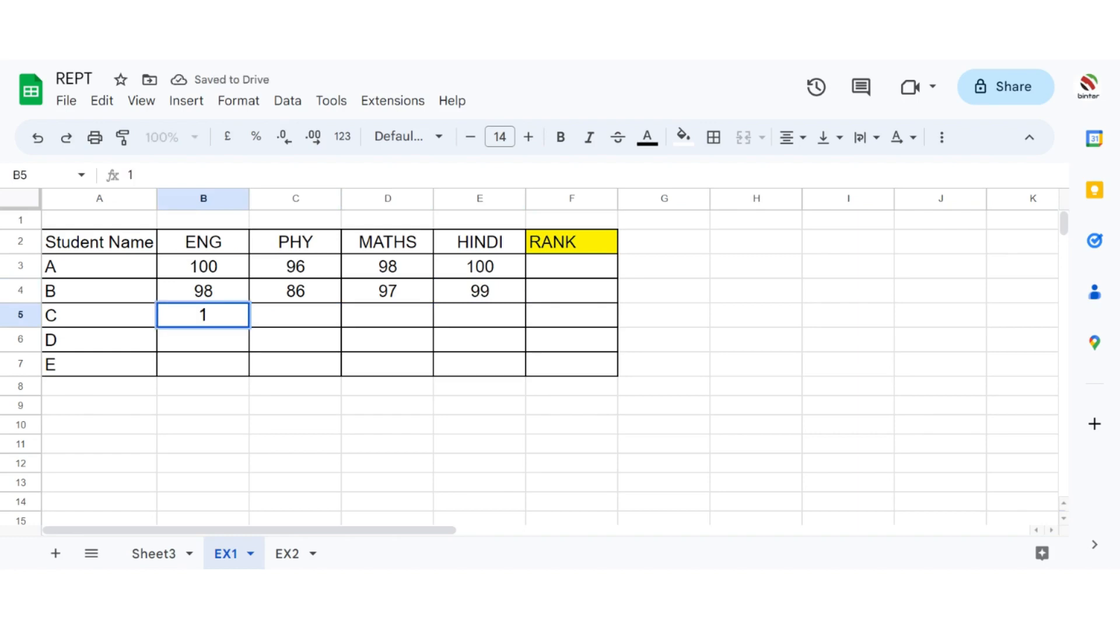
type("00")
key("Tab")
type("100")
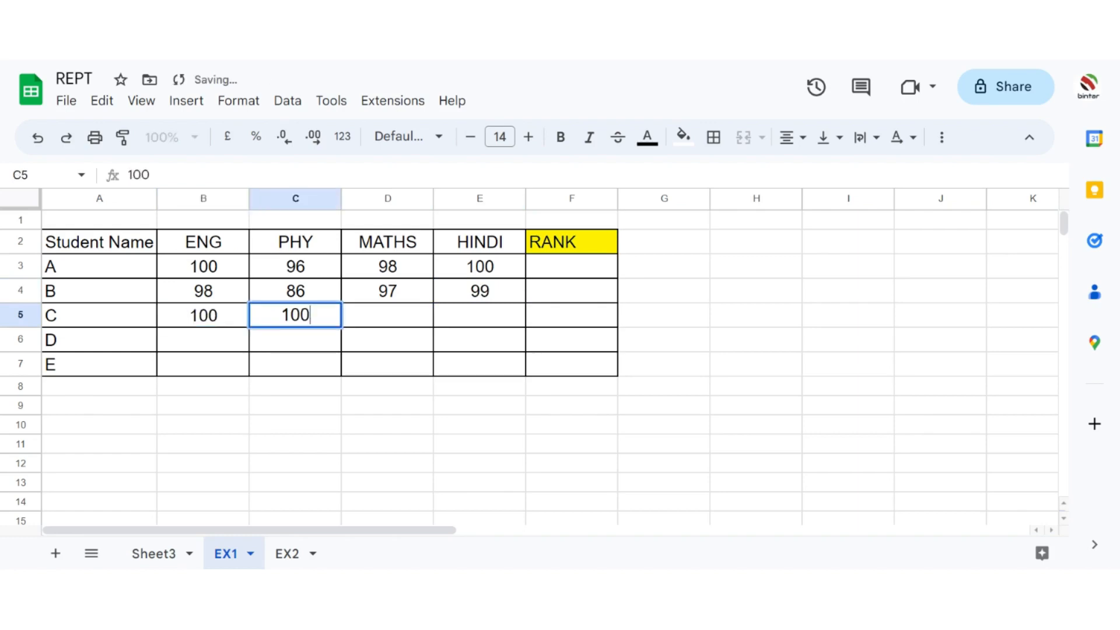
key("Tab")
type("100")
key("Tab")
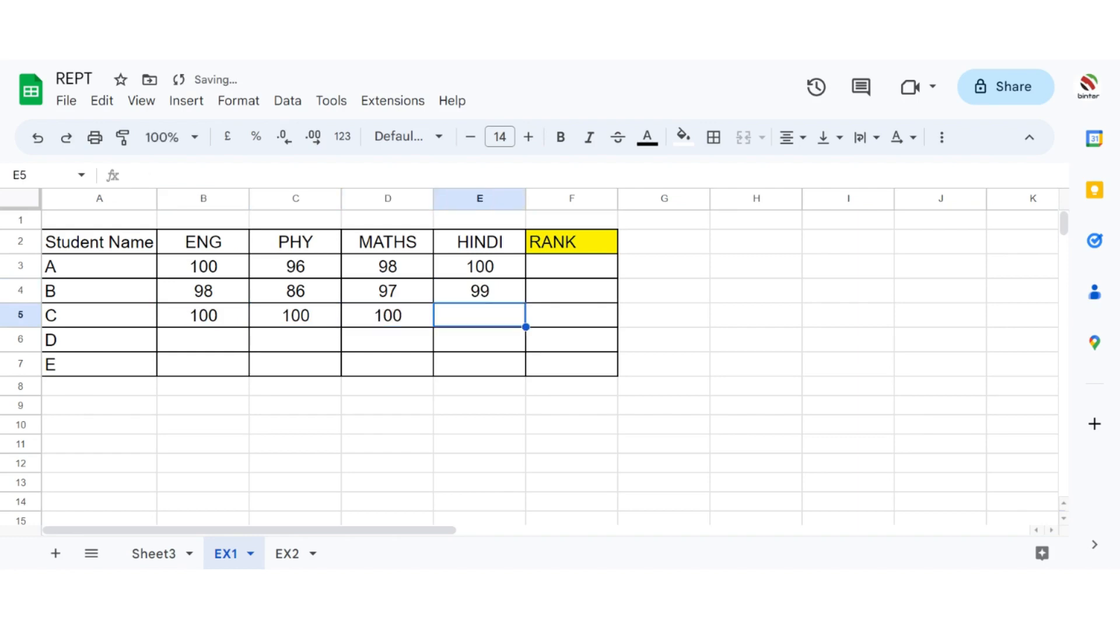
type("99")
key("Down")
Step: Enter student D's marks in row 6: ENG 96, PHY 98, MATHS 97 and HINDI 94
key("Left")
key("Left")
key("Left")
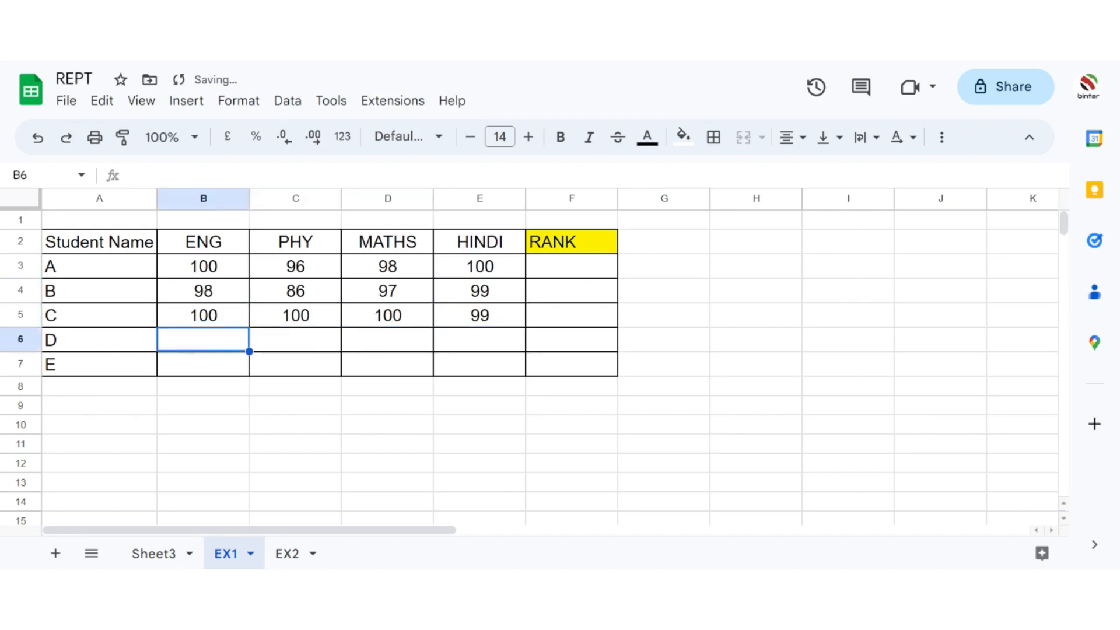
type("1")
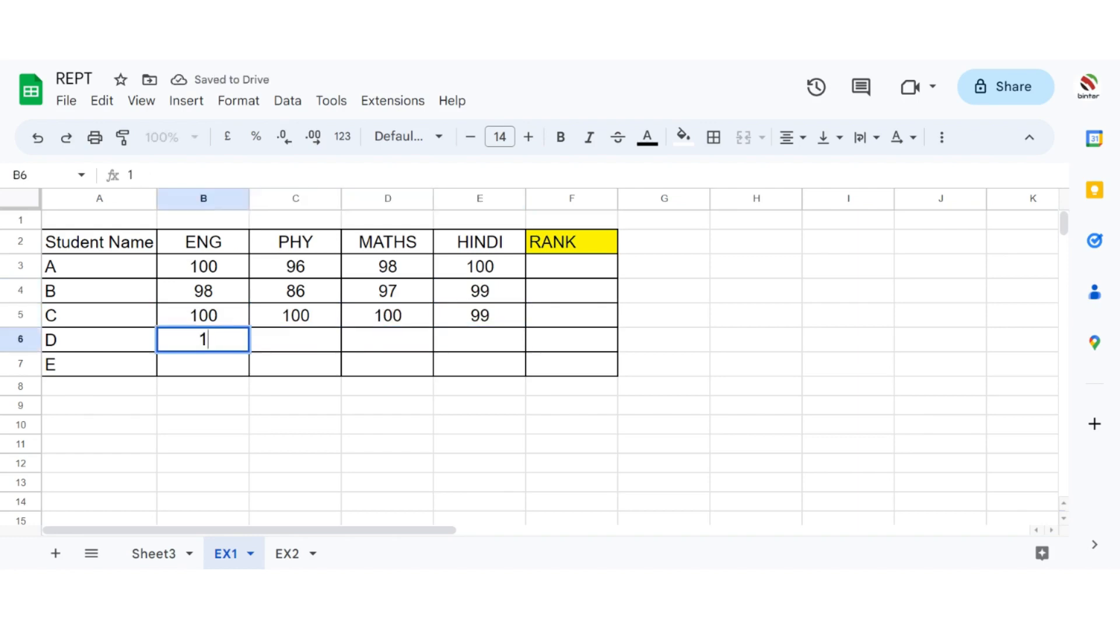
key("BackSpace")
type("96")
key("Tab")
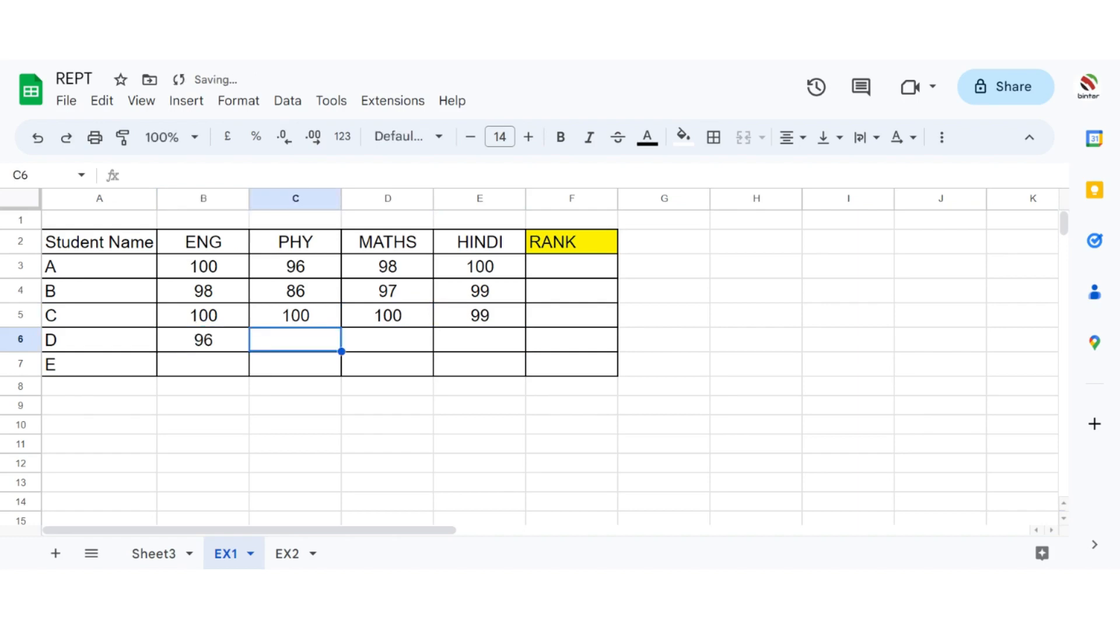
type("98")
key("Tab")
type("97")
key("Tab")
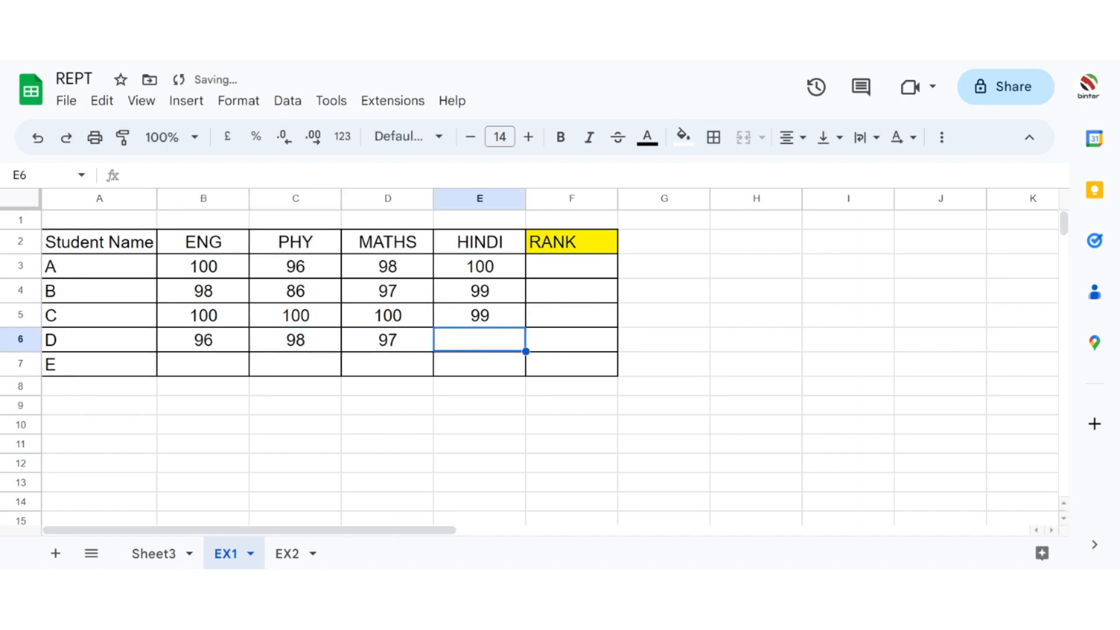
type("94")
key("Down")
Step: Enter student E's marks in row 7: ENG 97, PHY 100, MATHS 100 and HINDI 85
key("Left")
key("Left")
key("Left")
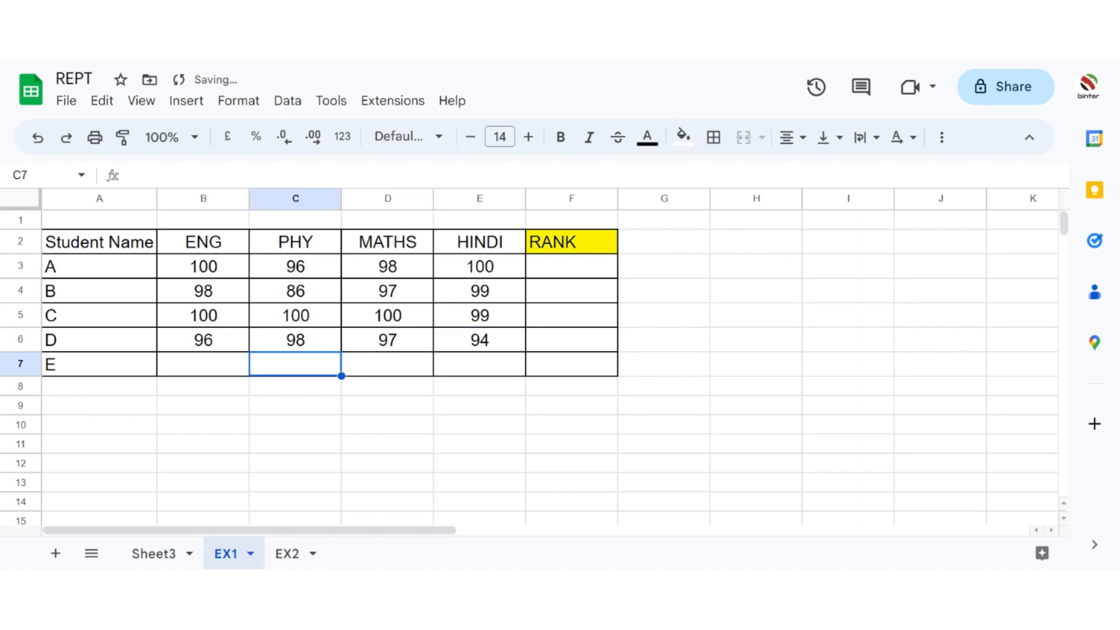
type("97")
key("Tab")
type("100")
key("Tab")
type("100")
key("Tab")
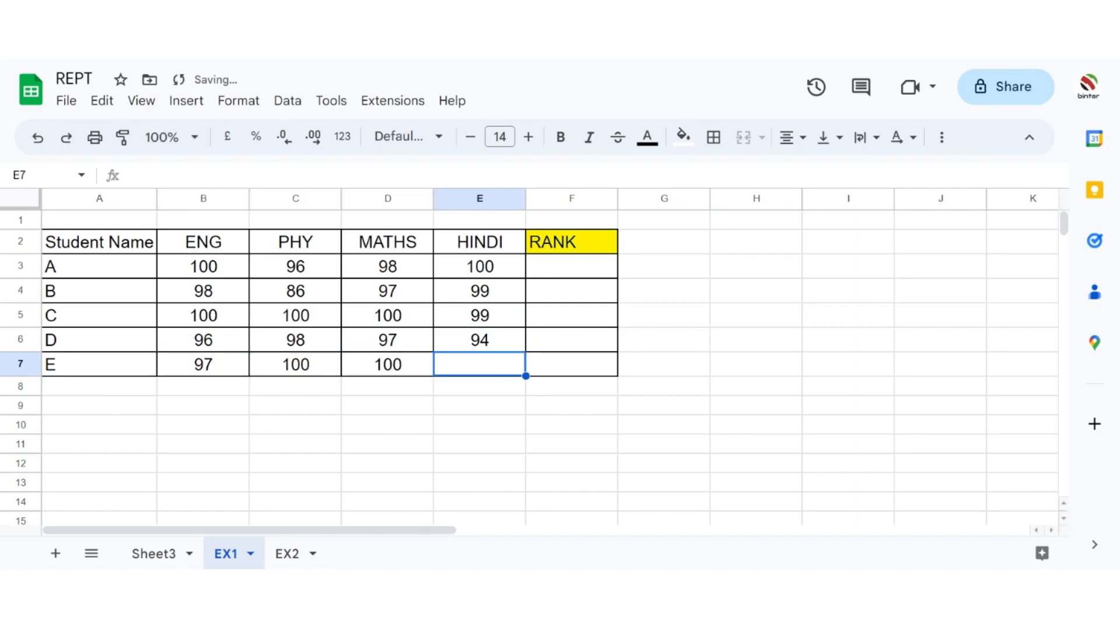
type("85")
key("Tab")
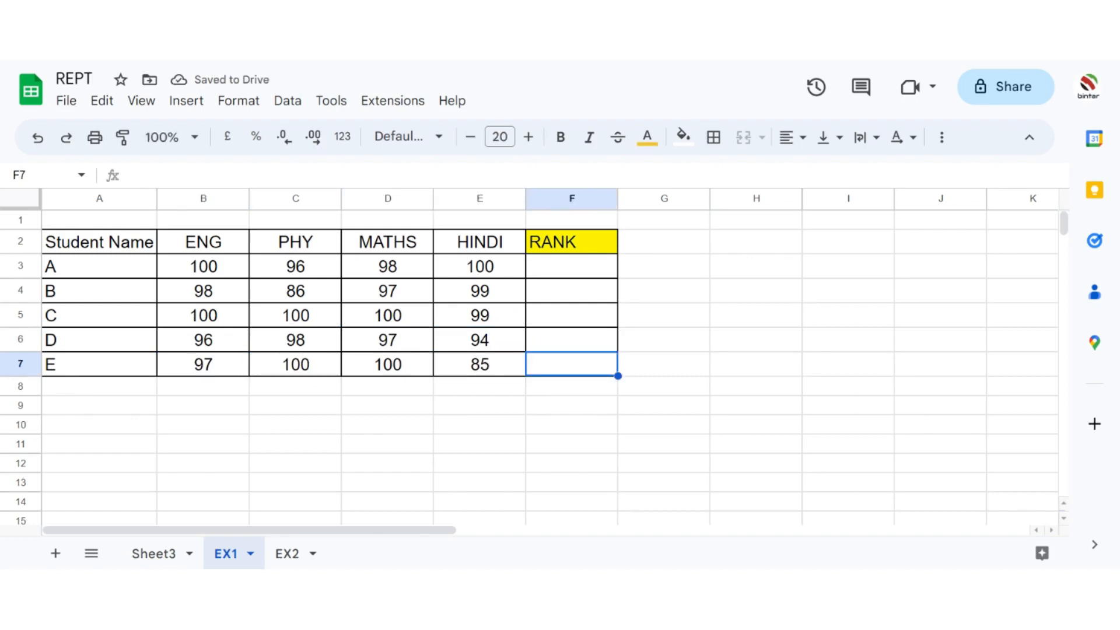
Step: Begin a REPT formula in F3 for student A's rank, with "*" as the text to repeat
left_click(576, 270)
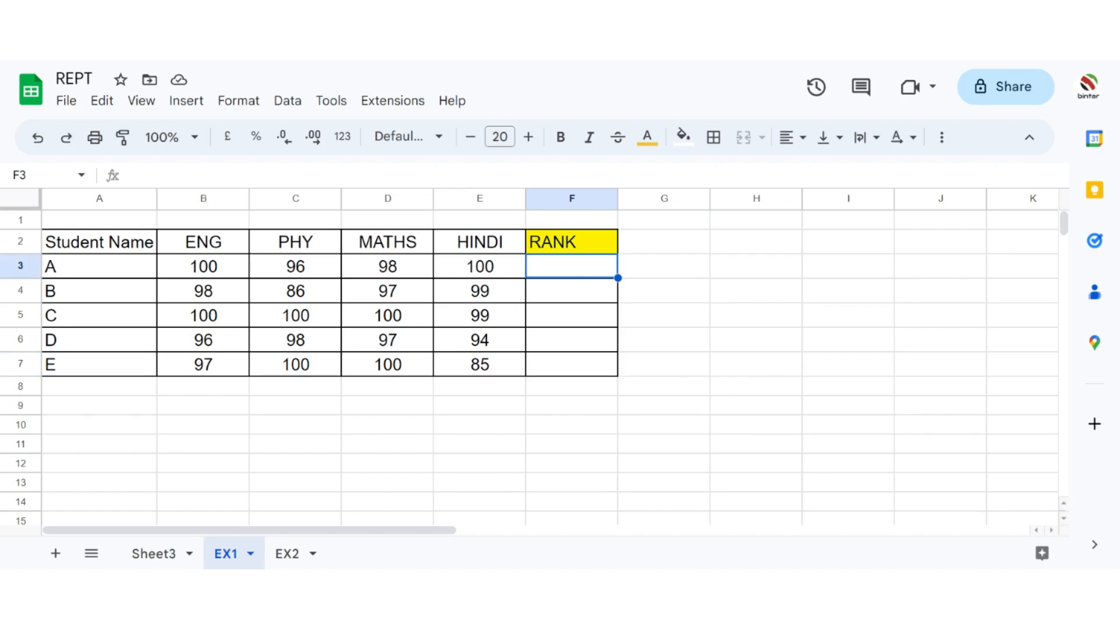
type("=REPT")
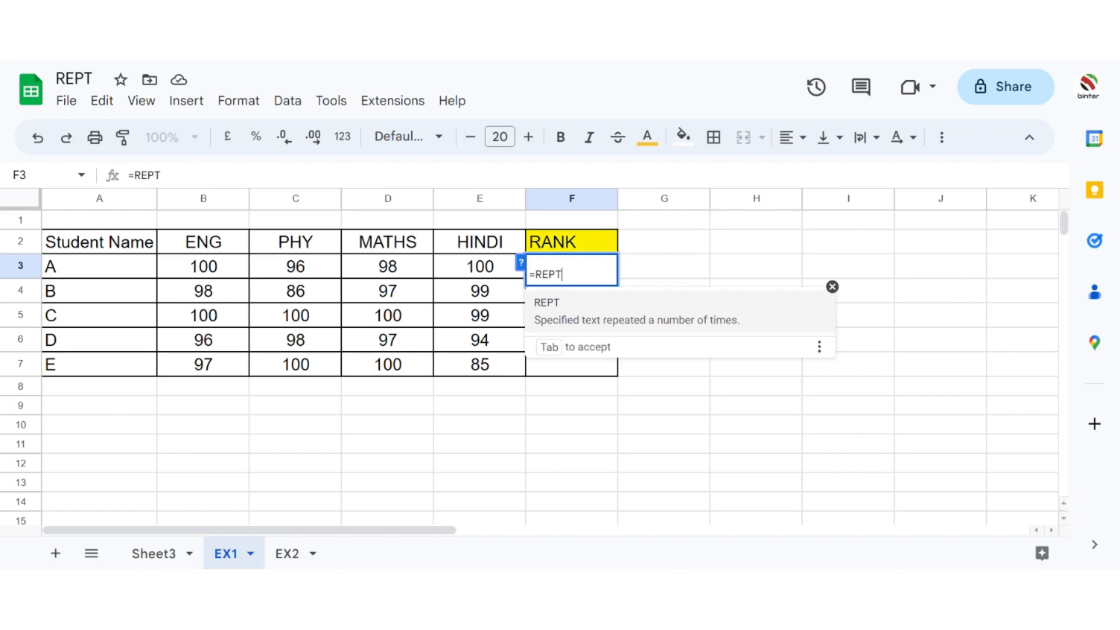
type("(")
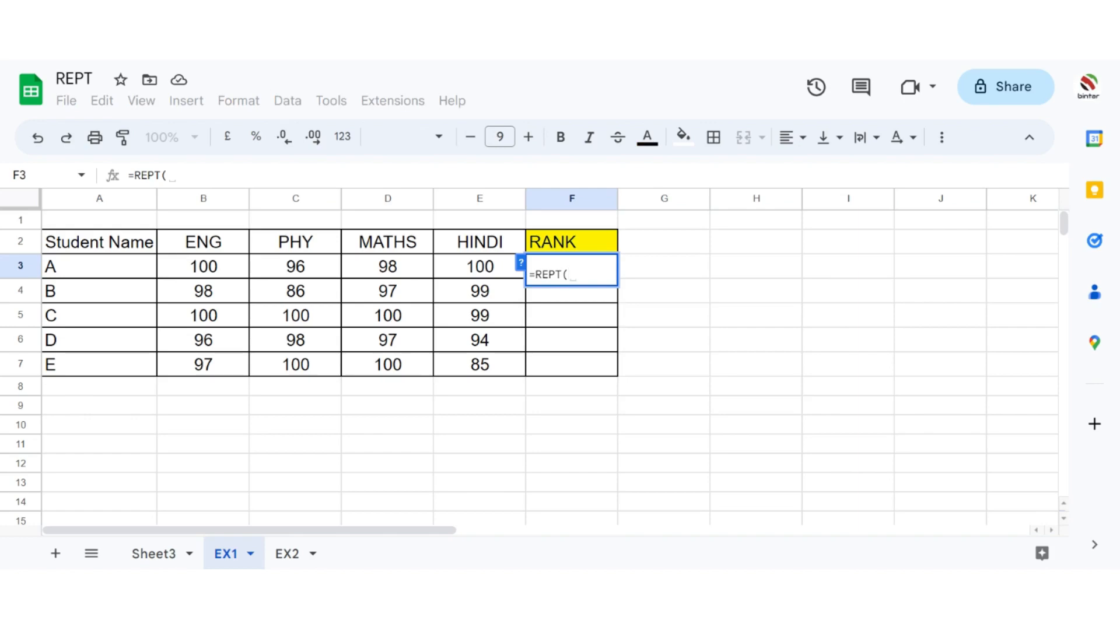
type("\"\"")
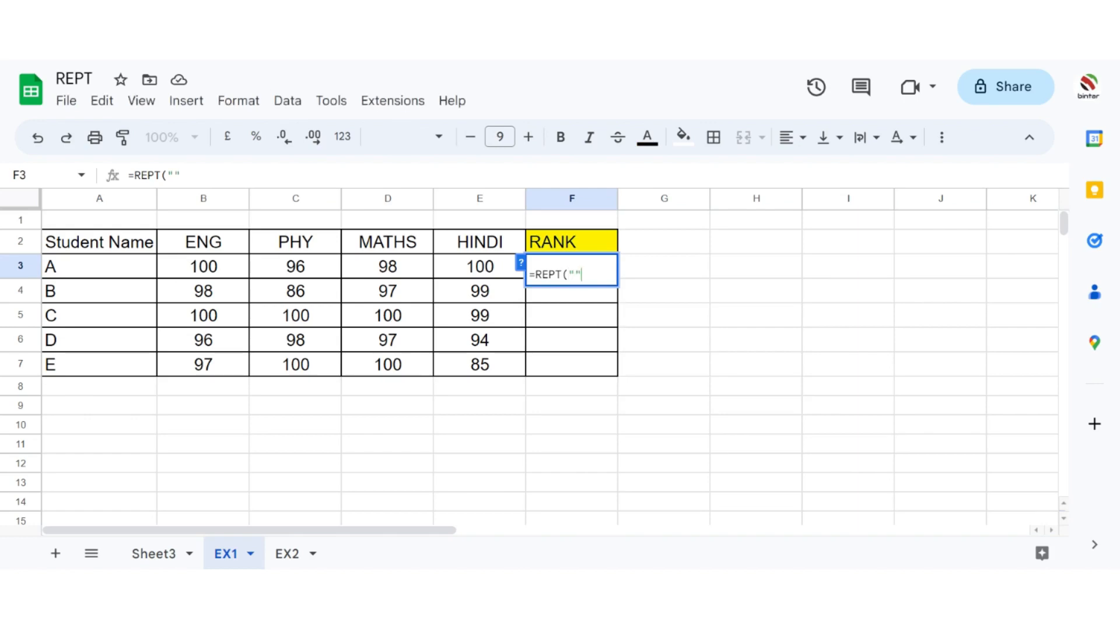
type("*\",")
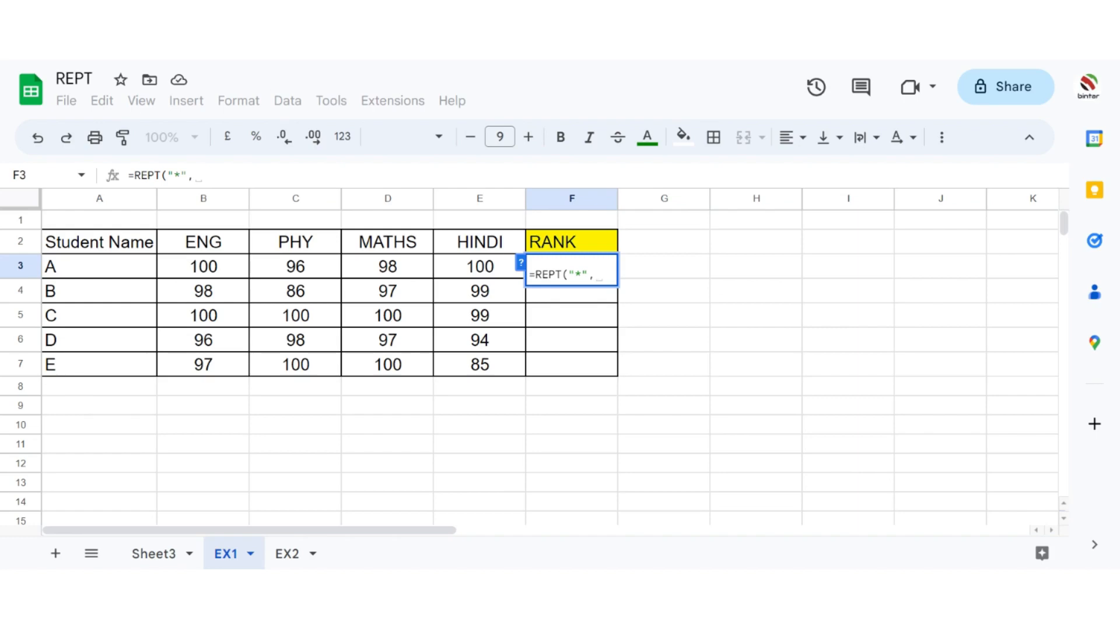
Step: Complete the F3 formula with COUNTIF(B3:E3,"100") as the number of repetitions
type("COUN")
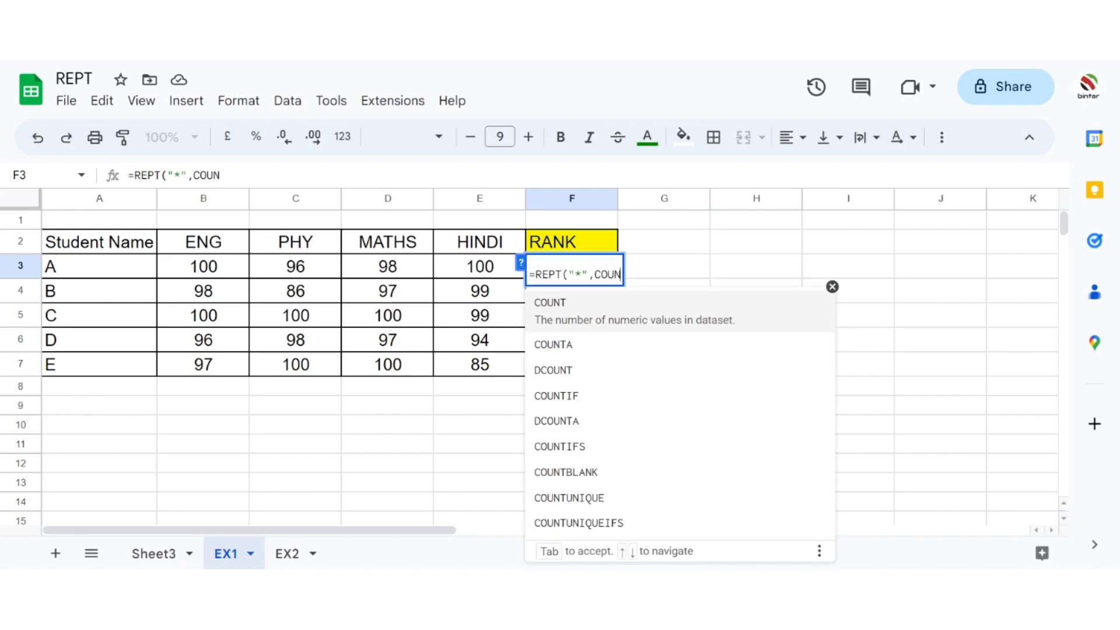
type("TIF")
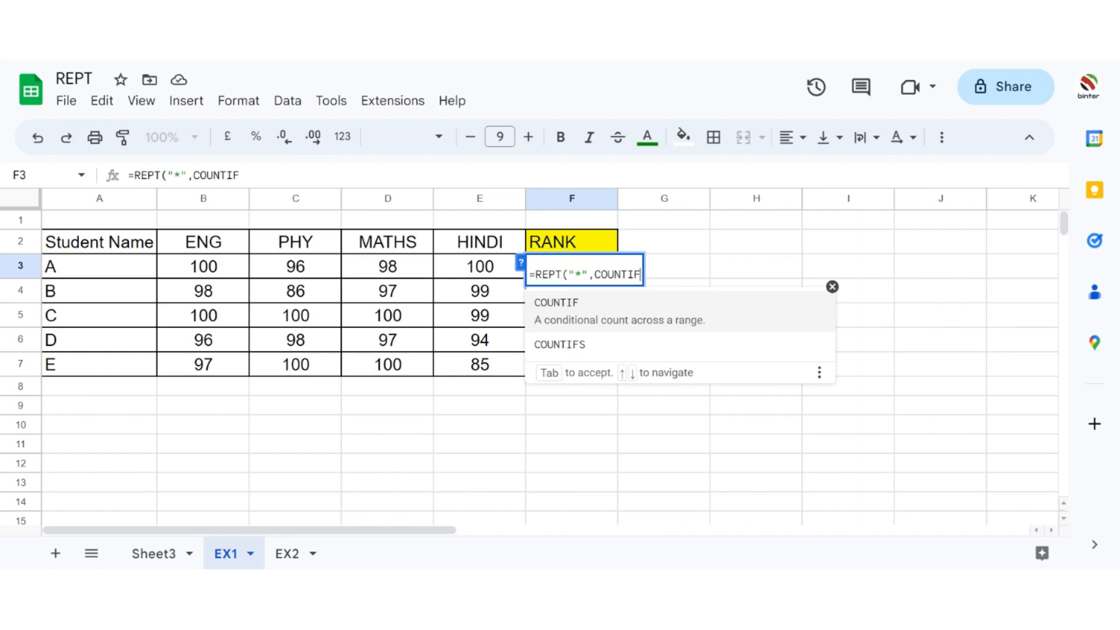
type("(")
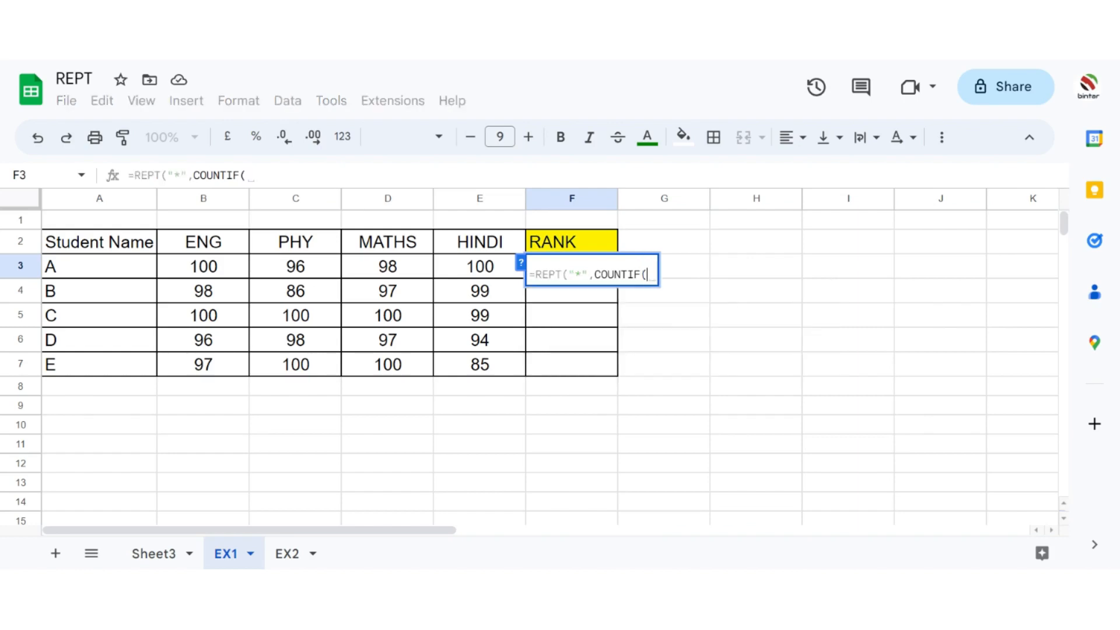
left_click(218, 268)
left_click_drag(218, 268, 462, 268)
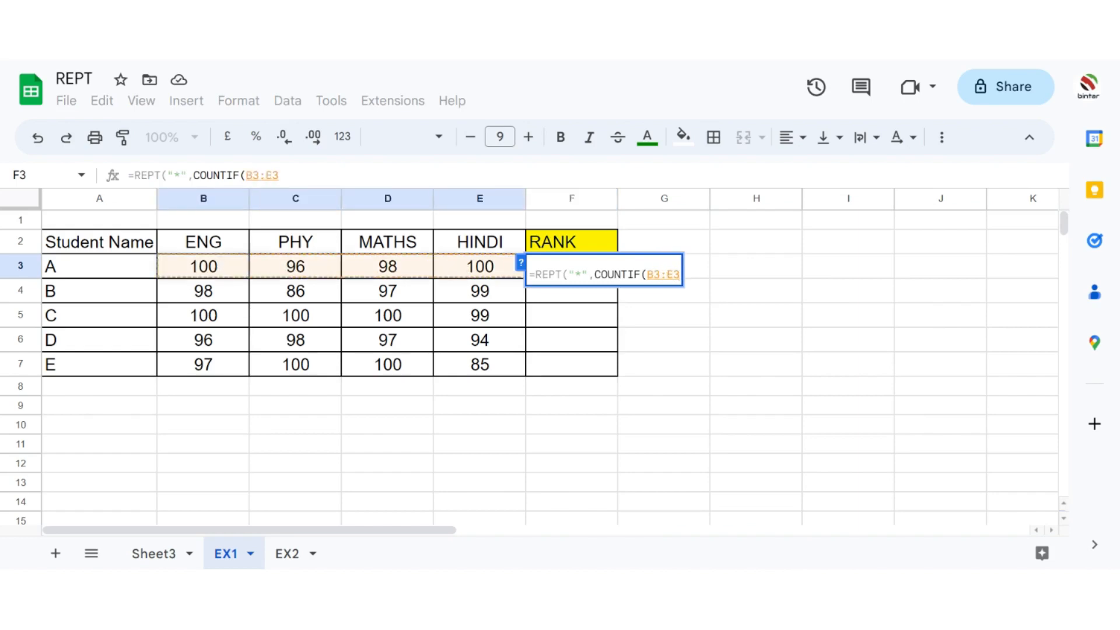
type(",")
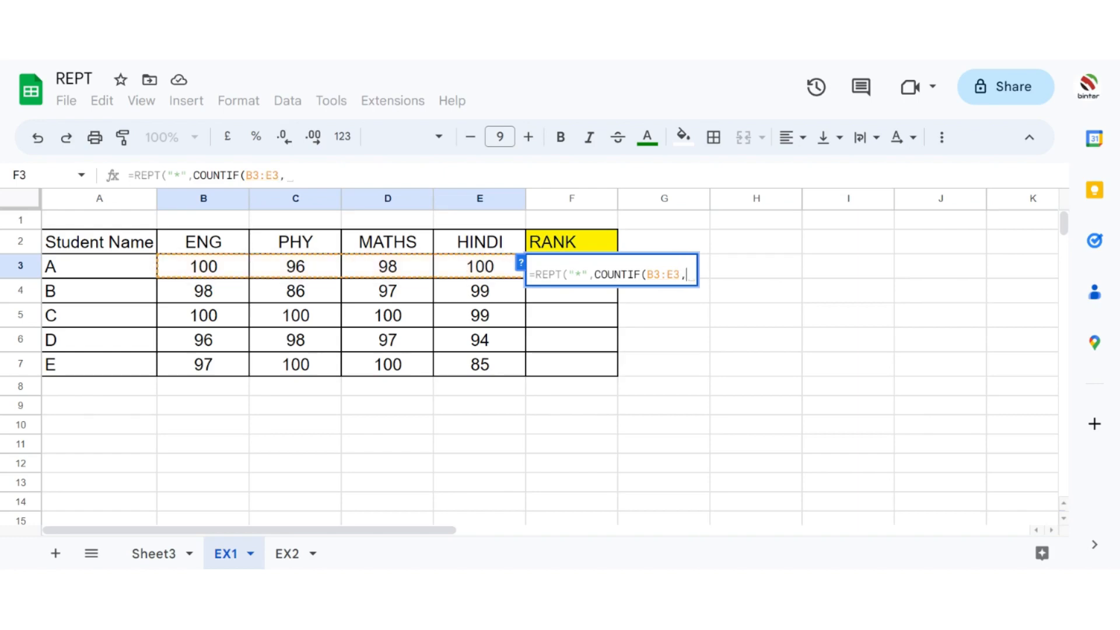
type("\"")
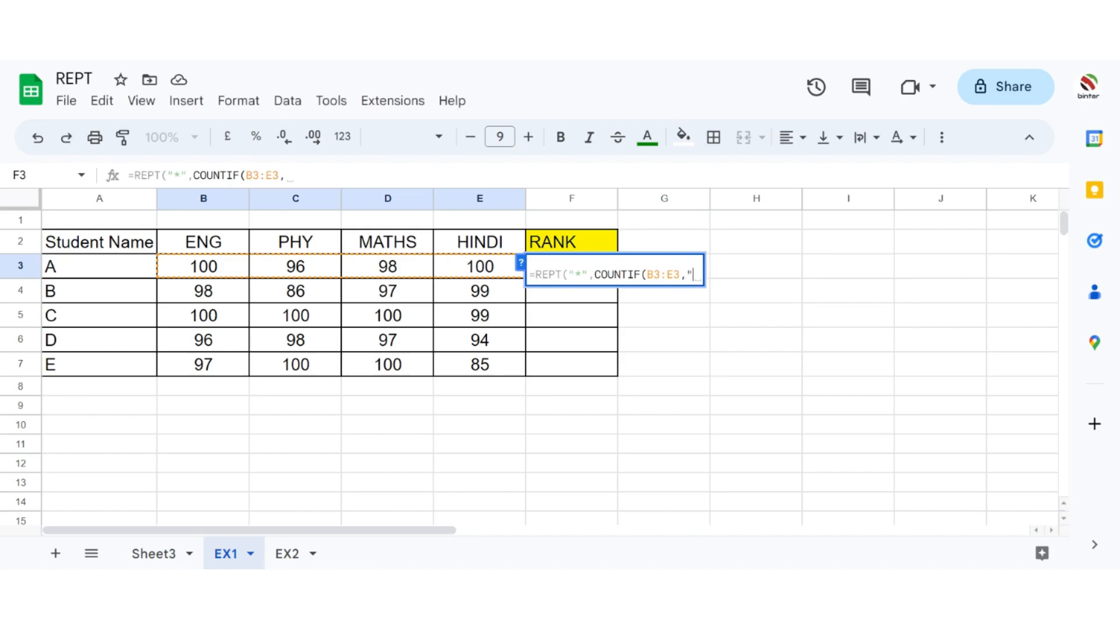
type("100\"")
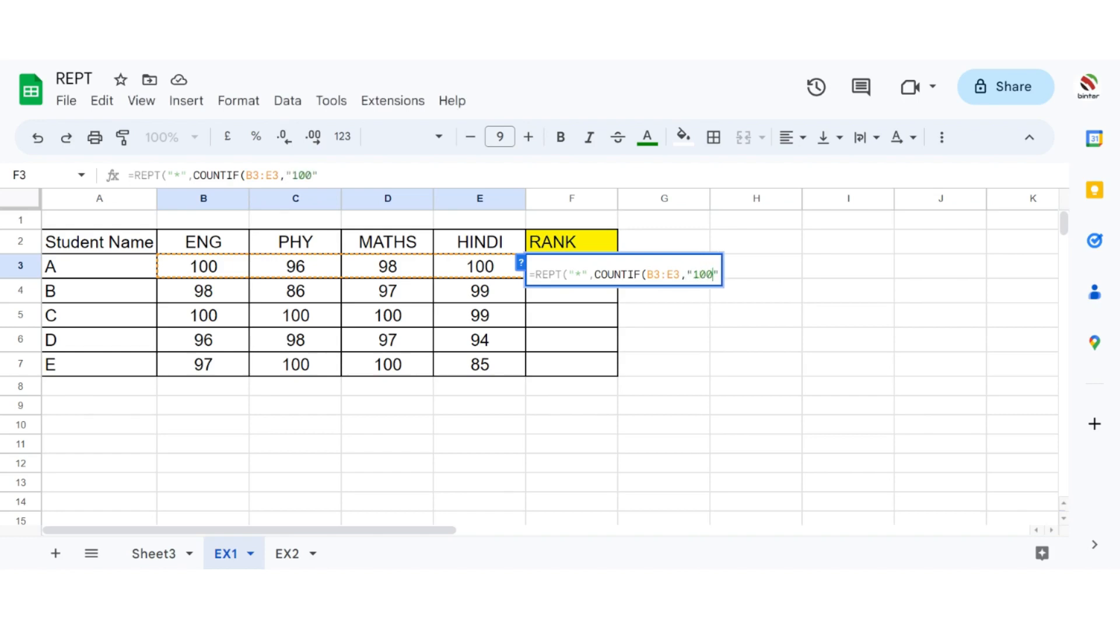
type(")")
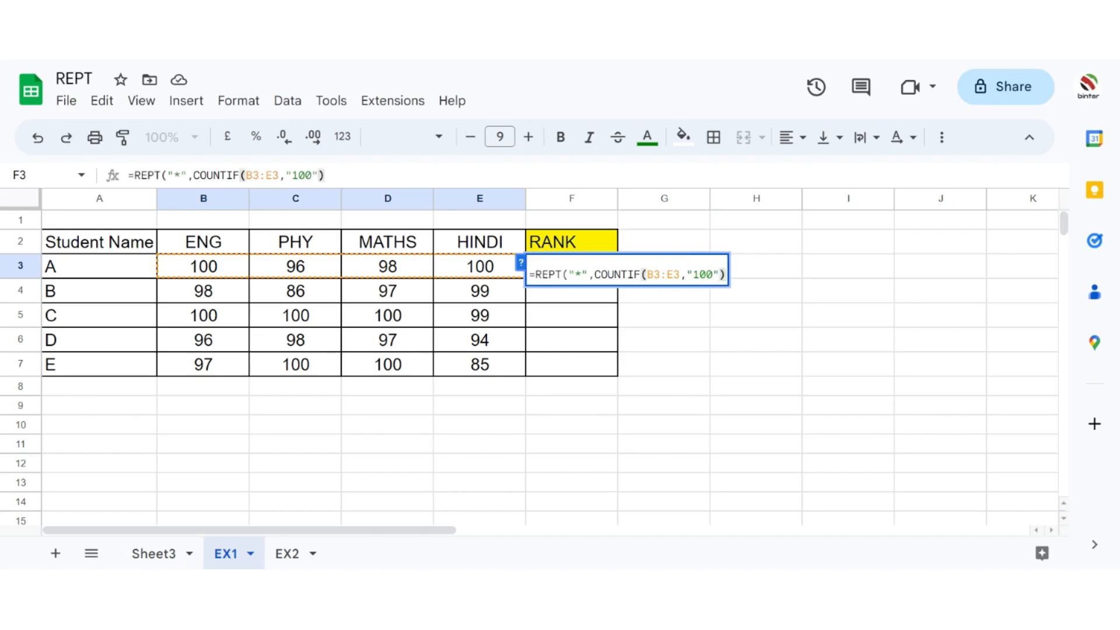
type(")")
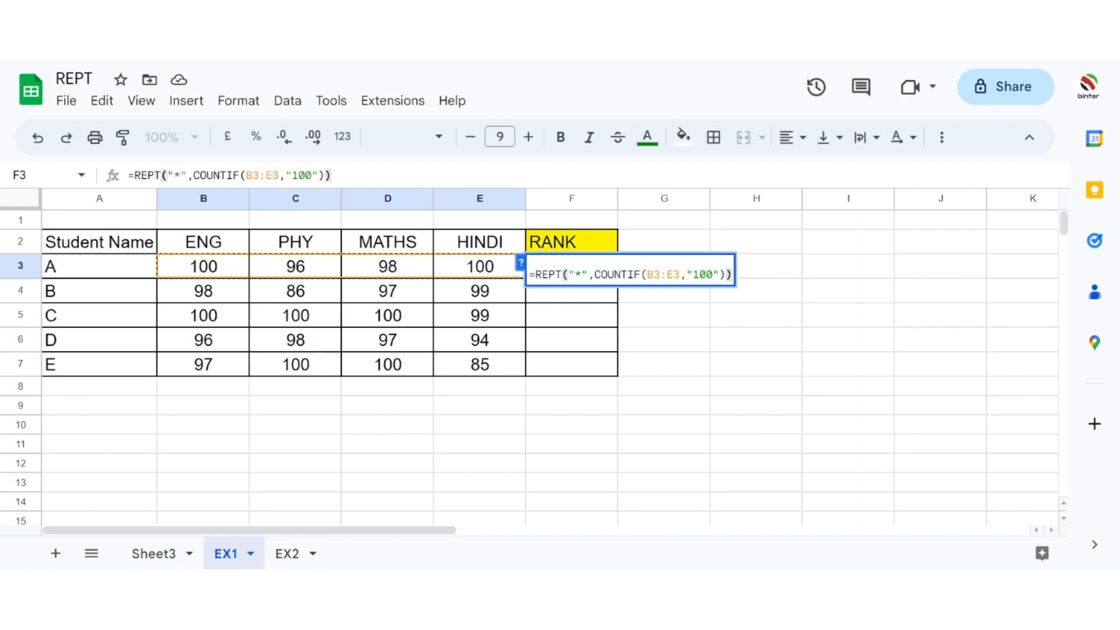
key("Return")
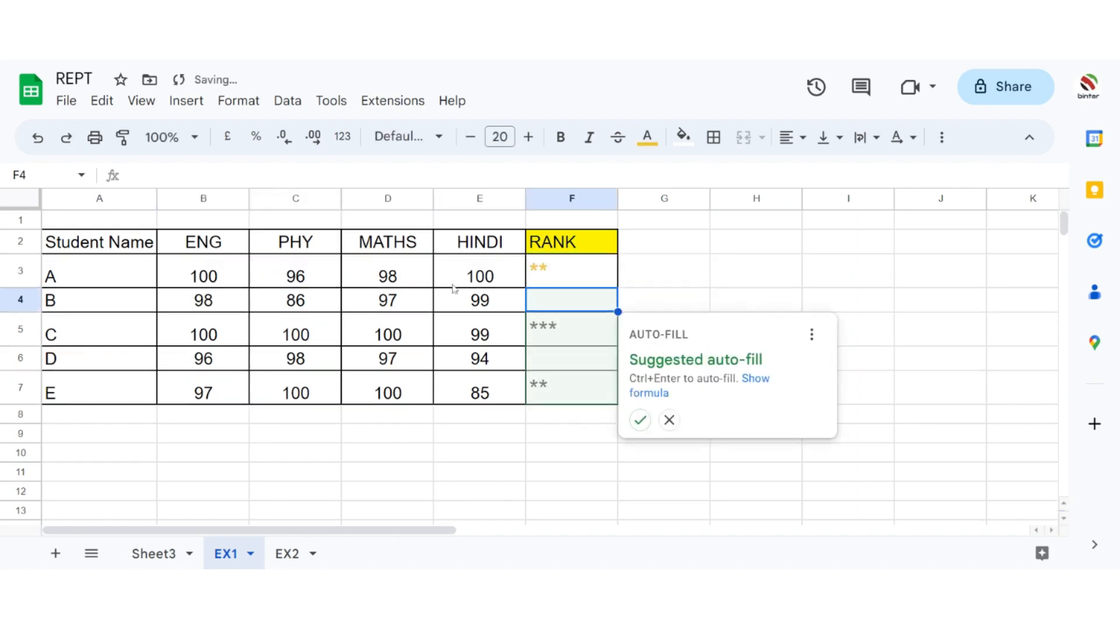
Step: Fill the rank formula down to F7 using the suggested auto-fill and widen column F slightly
left_click(640, 417)
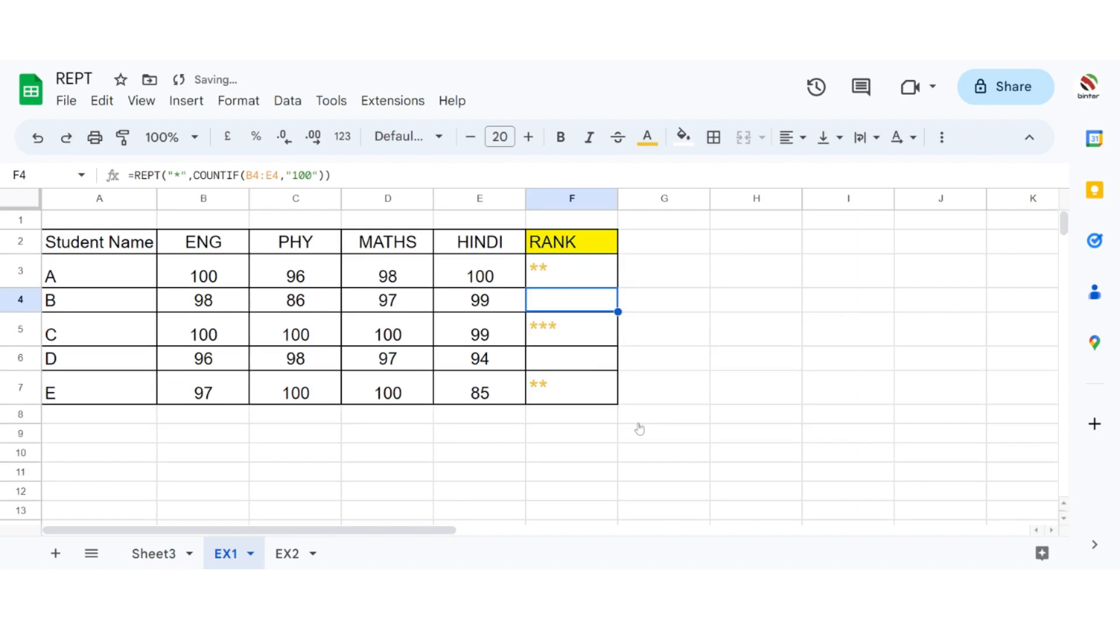
left_click_drag(617, 198, 657, 199)
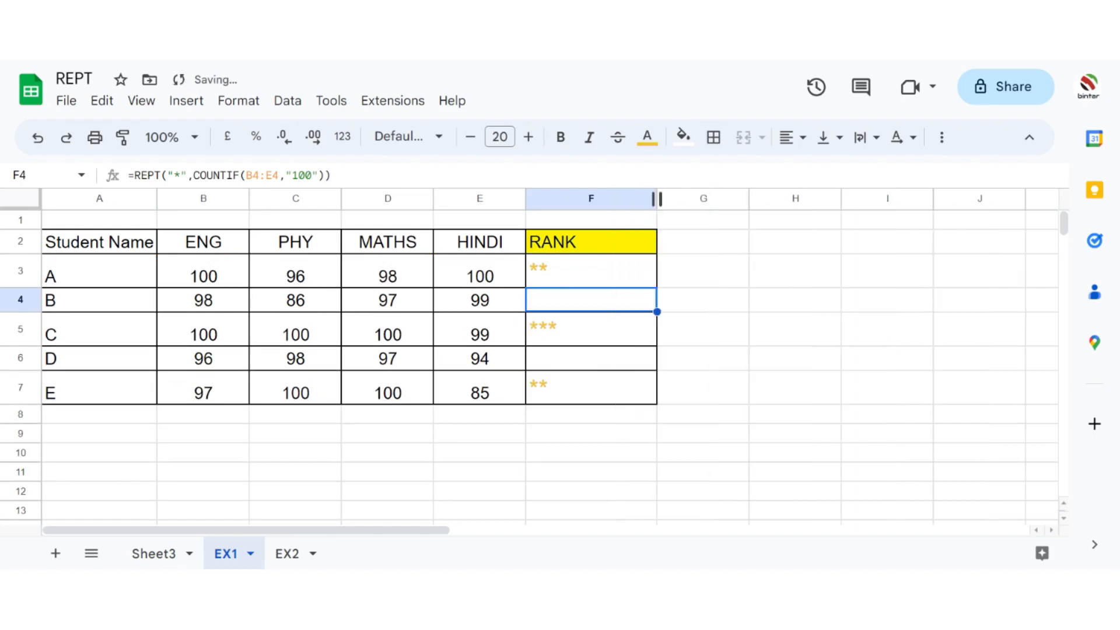
left_click(594, 273)
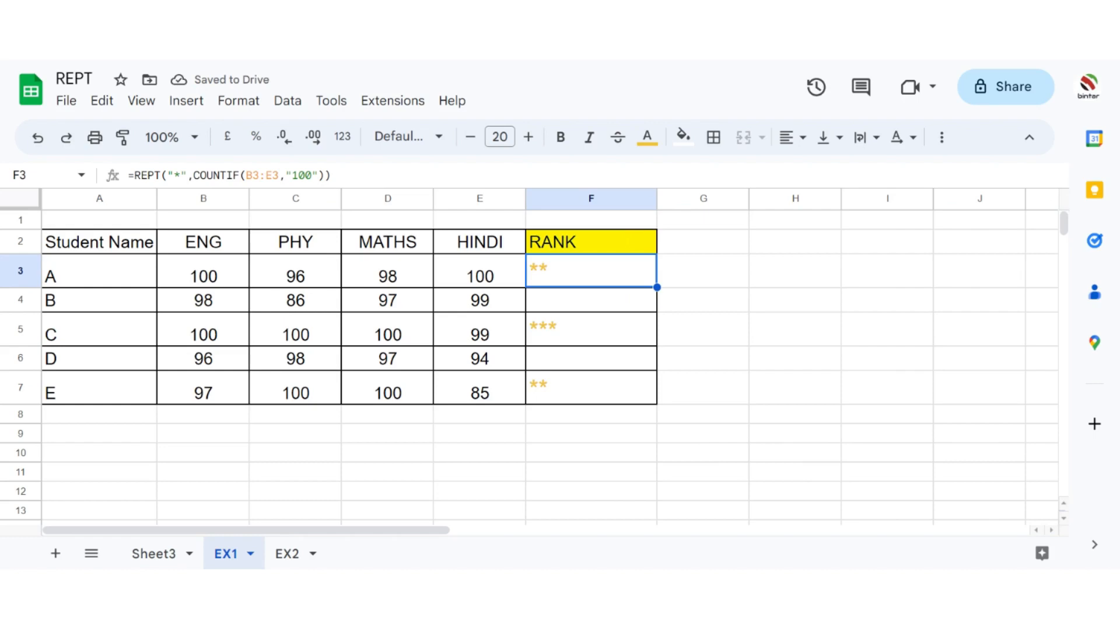
left_click(576, 306)
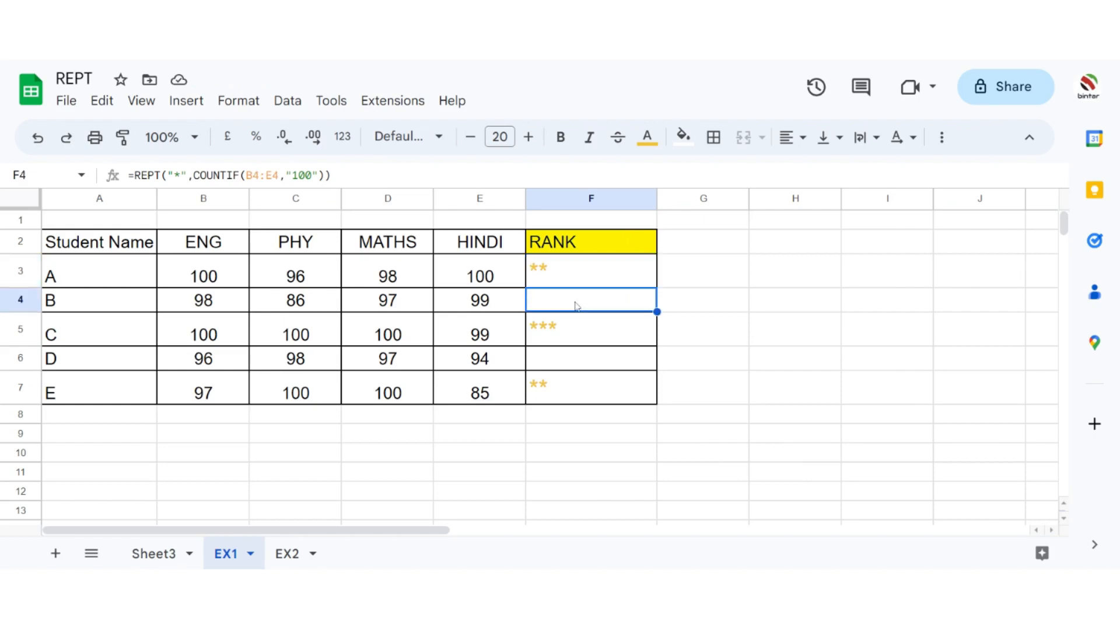
left_click(551, 364)
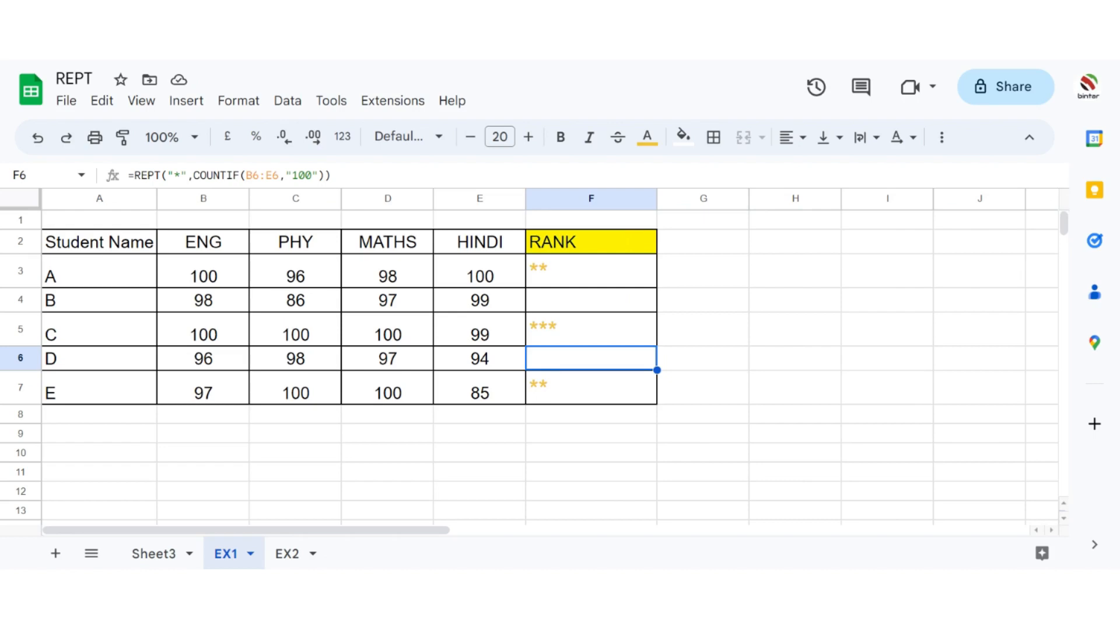
Step: Change student D's marks in row 6 to 100 for ENG, PHY, MATHS and HINDI
left_click(216, 366)
type("100")
key("Tab")
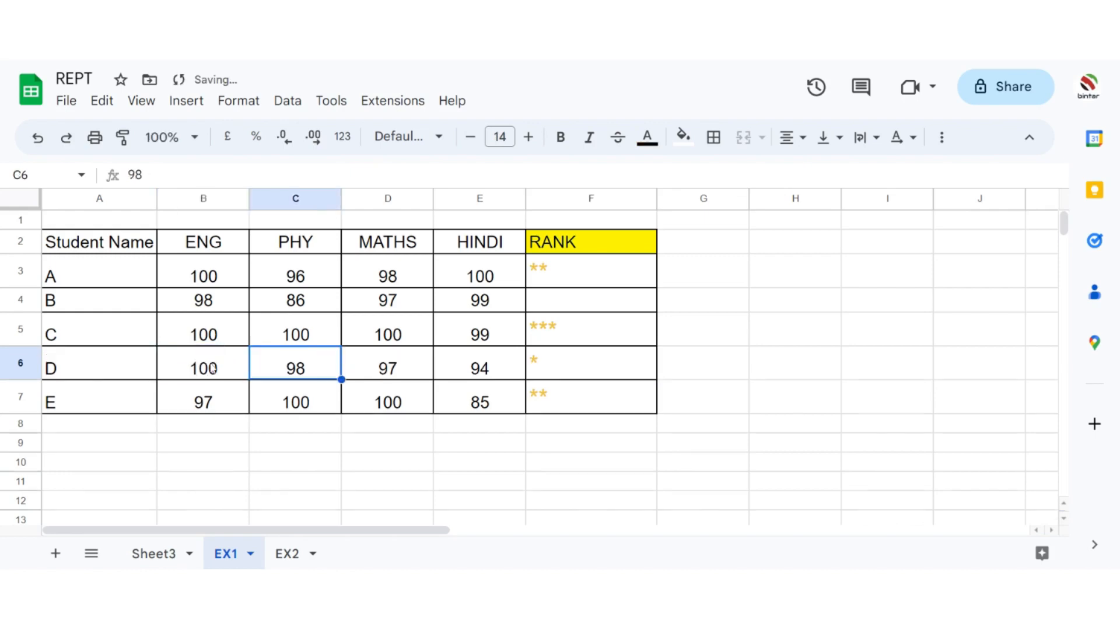
type("100")
key("Tab")
type("110")
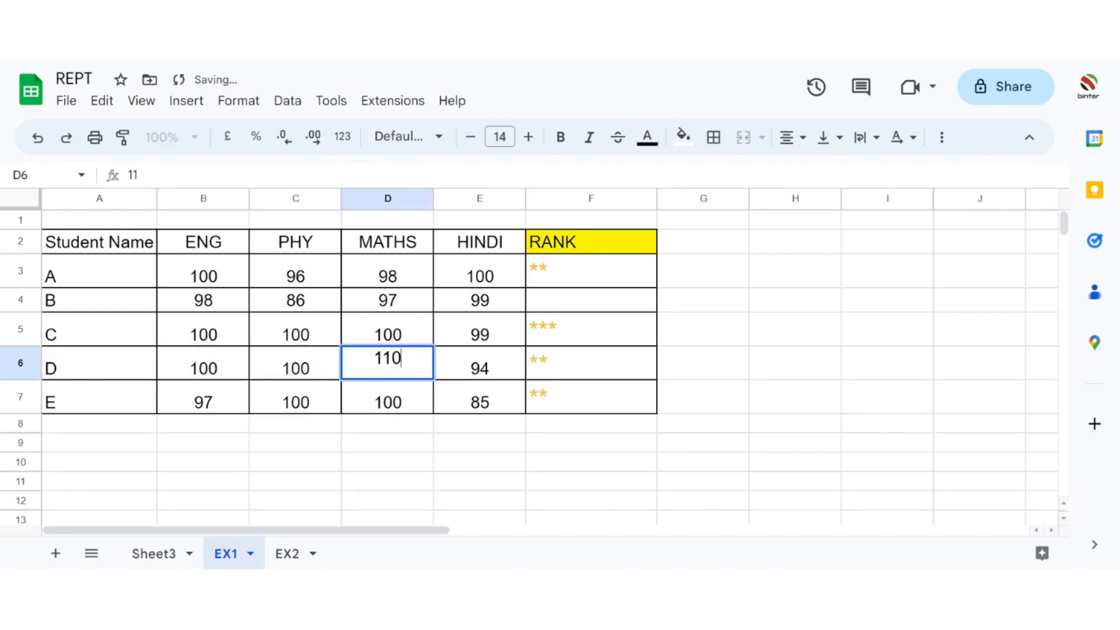
key("BackSpace")
key("BackSpace")
type("00")
key("Tab")
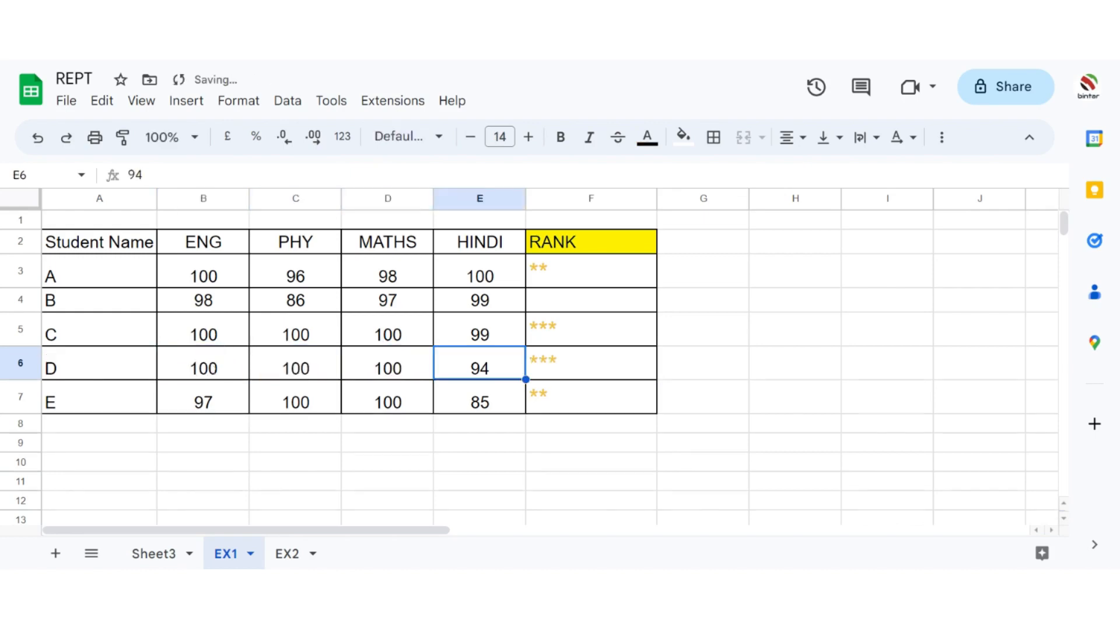
type("100")
key("Tab")
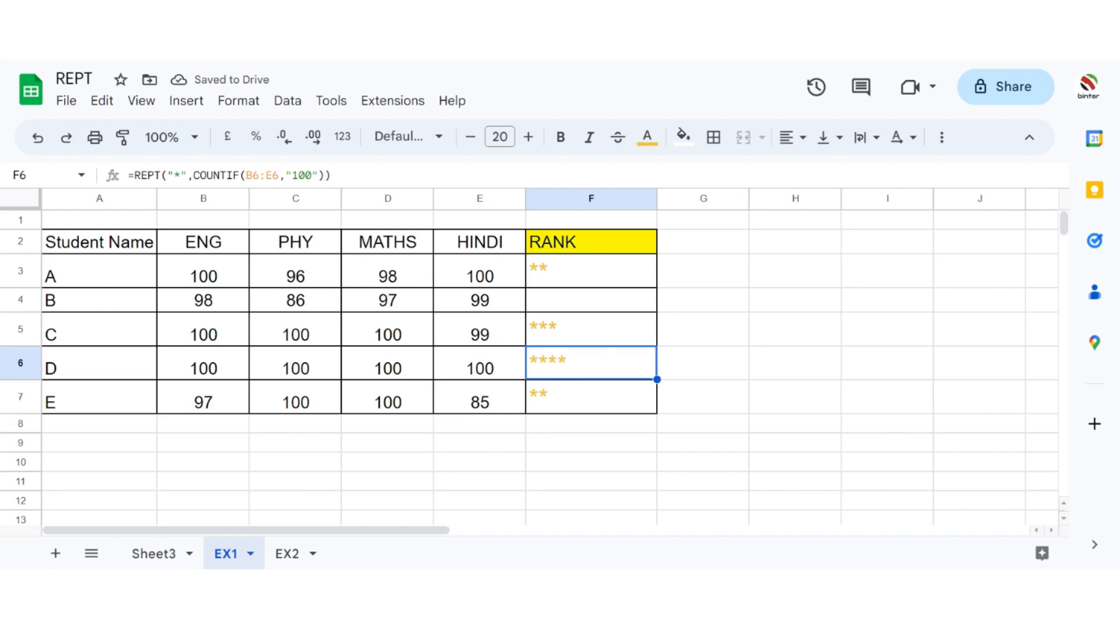
Step: Copy the RANK header from F2 into G2 to start a second rank column
left_click(542, 331)
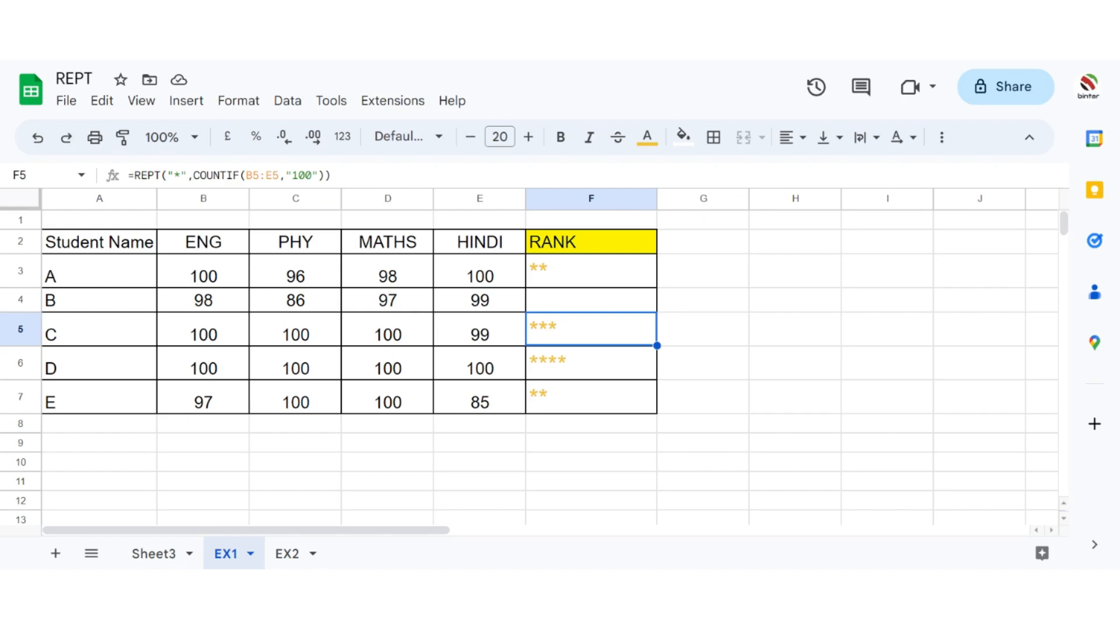
left_click(646, 249)
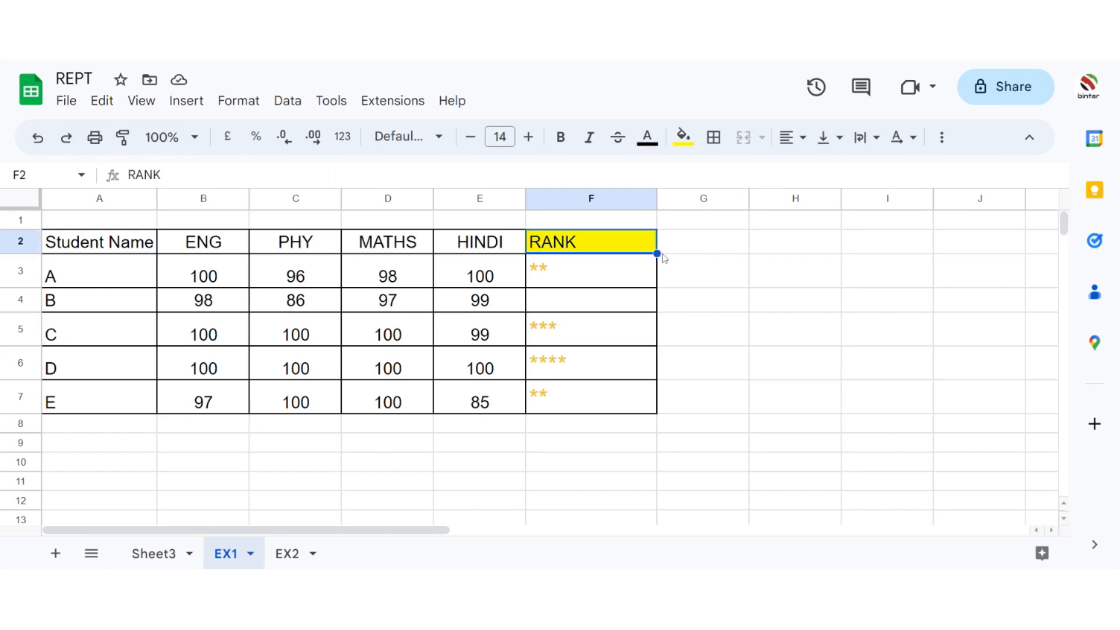
left_click_drag(657, 254, 684, 257)
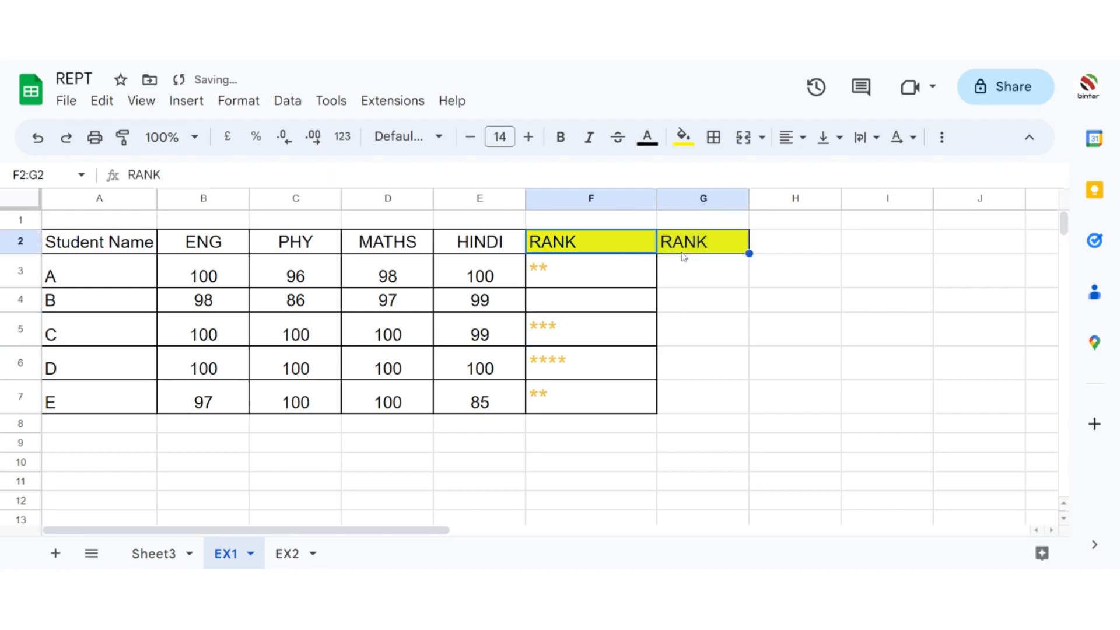
Step: Start a REPT formula in G3 with UNICHAR(9733) as the text to repeat
left_click(678, 271)
type("=")
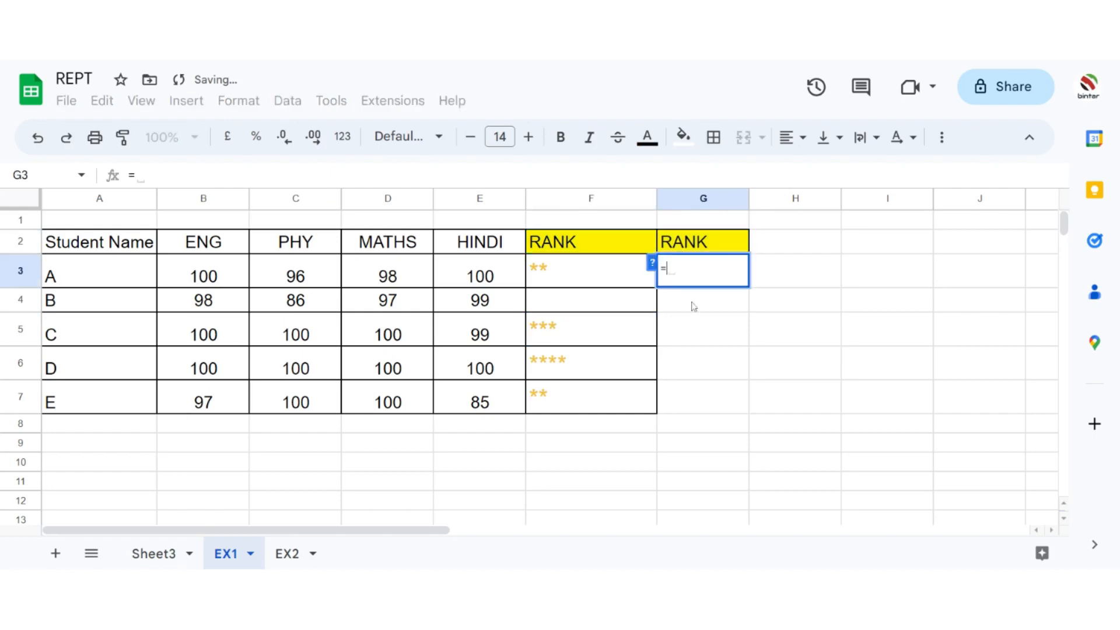
type("REP")
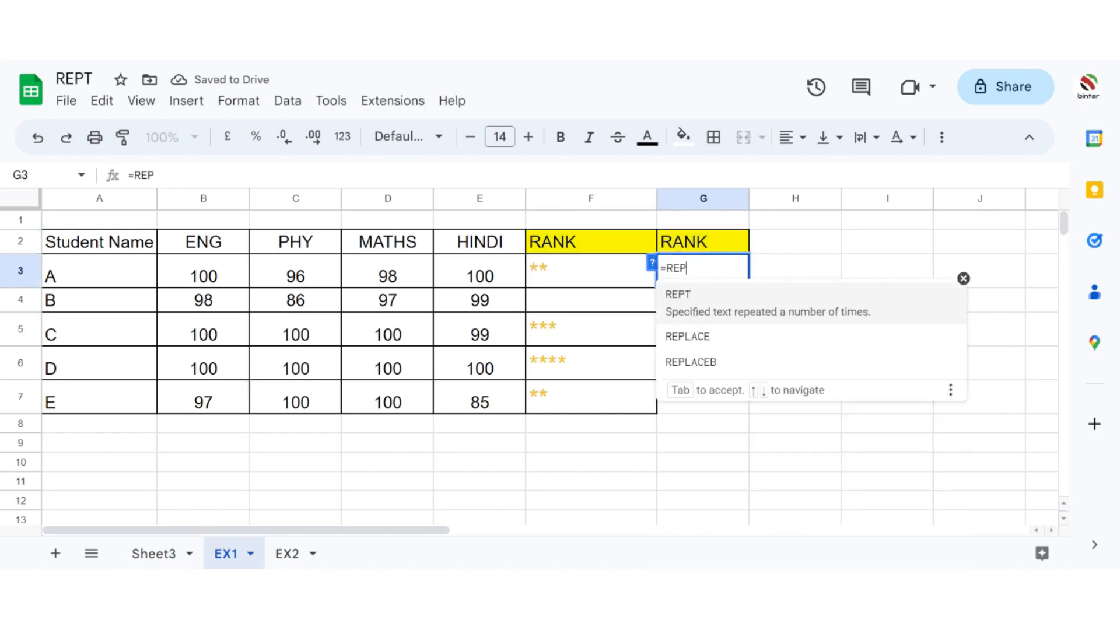
left_click(692, 305)
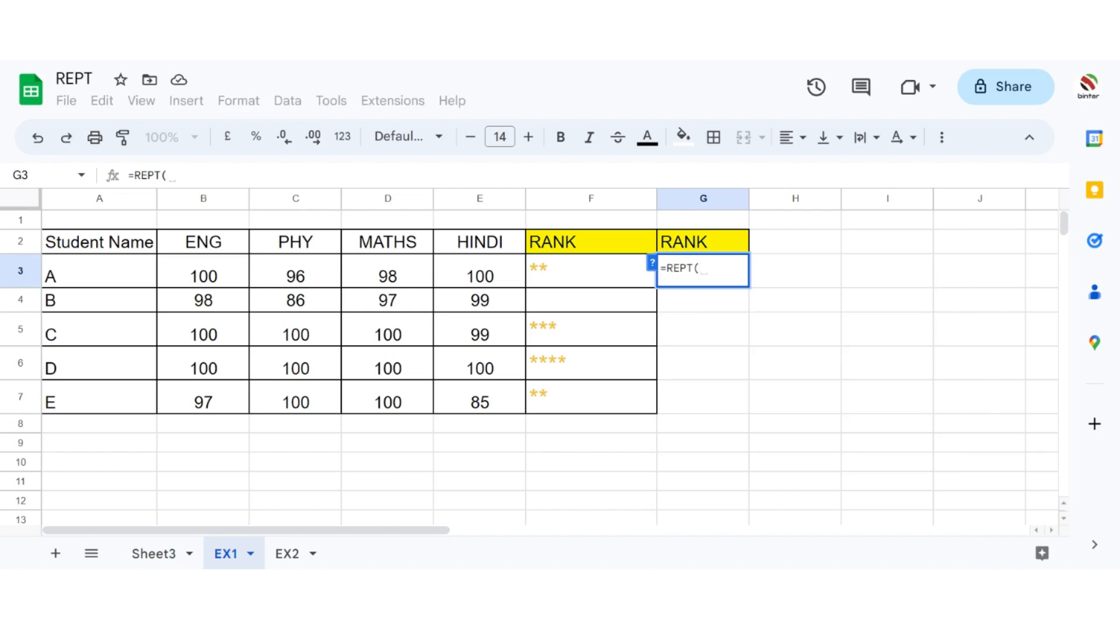
type("UNICHAR")
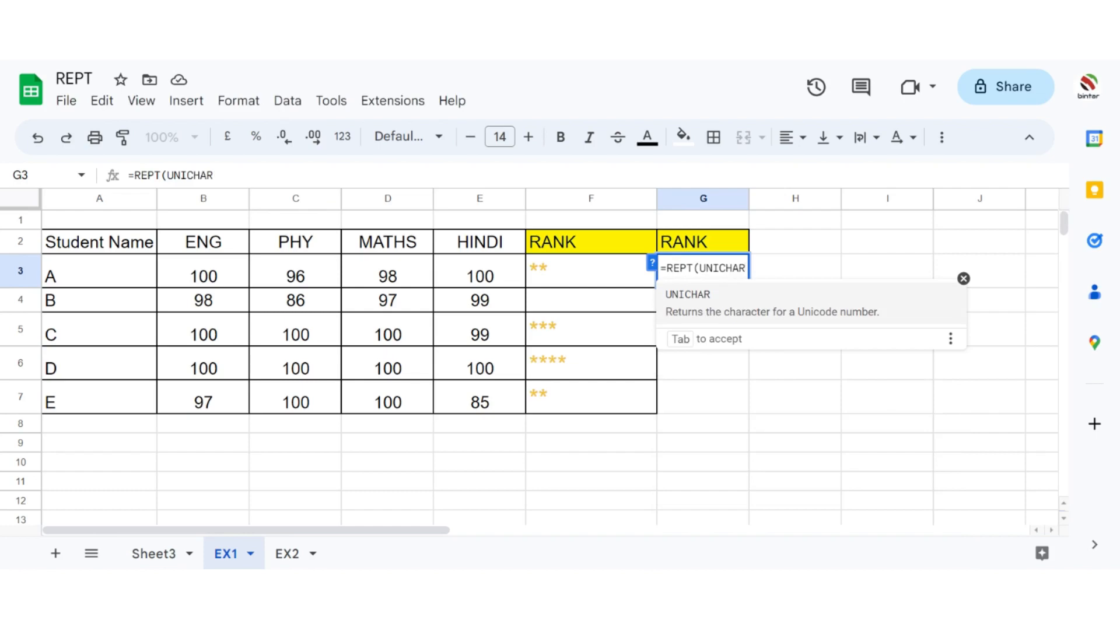
left_click(690, 304)
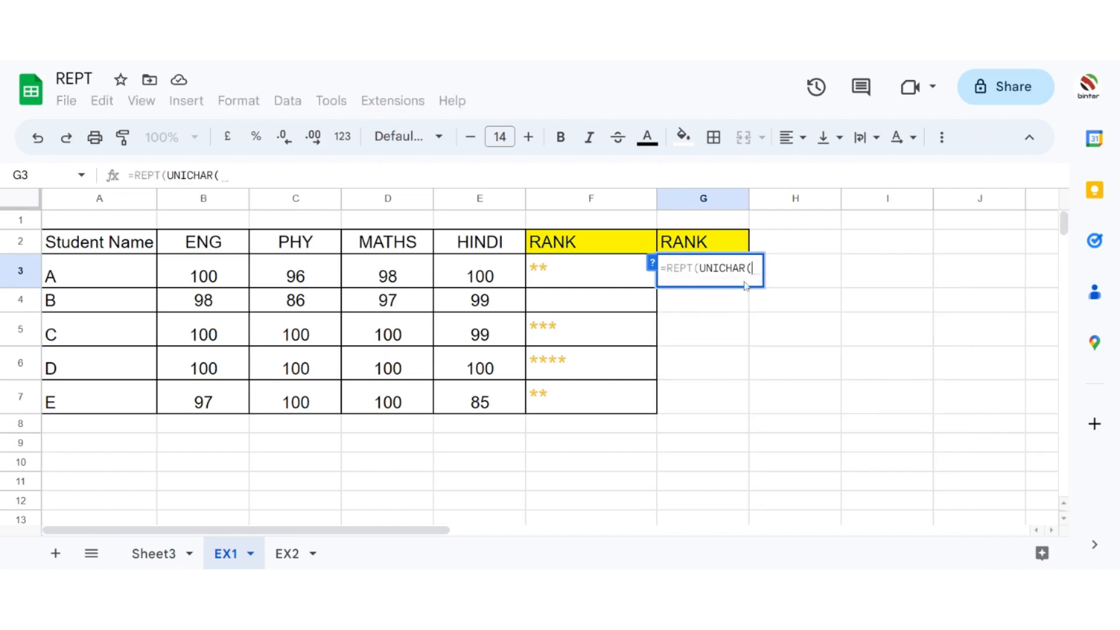
type("973")
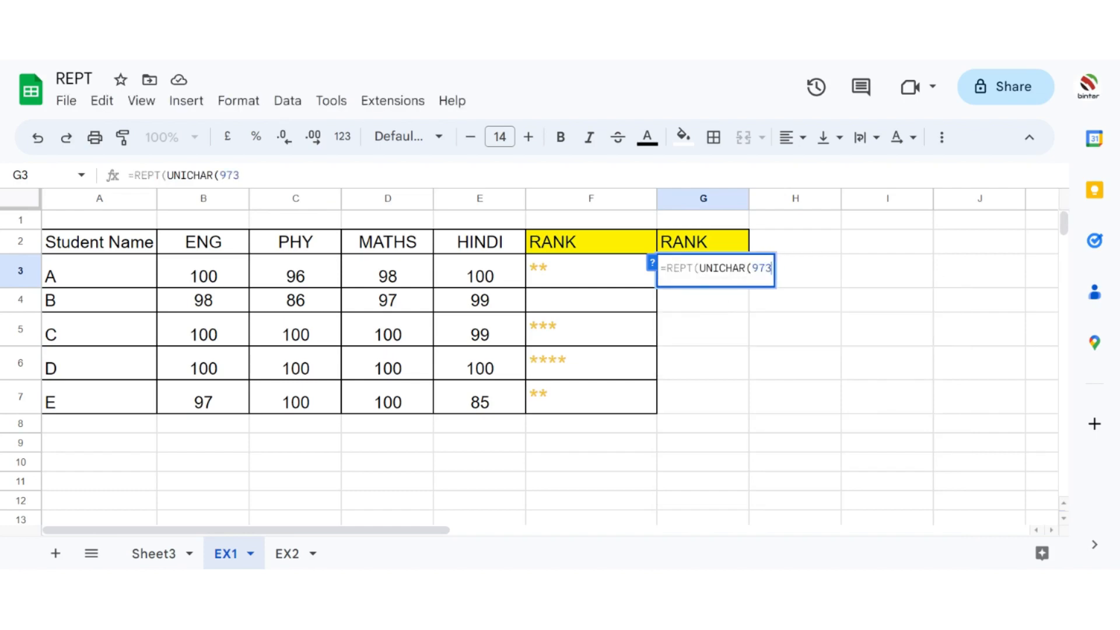
type("3)")
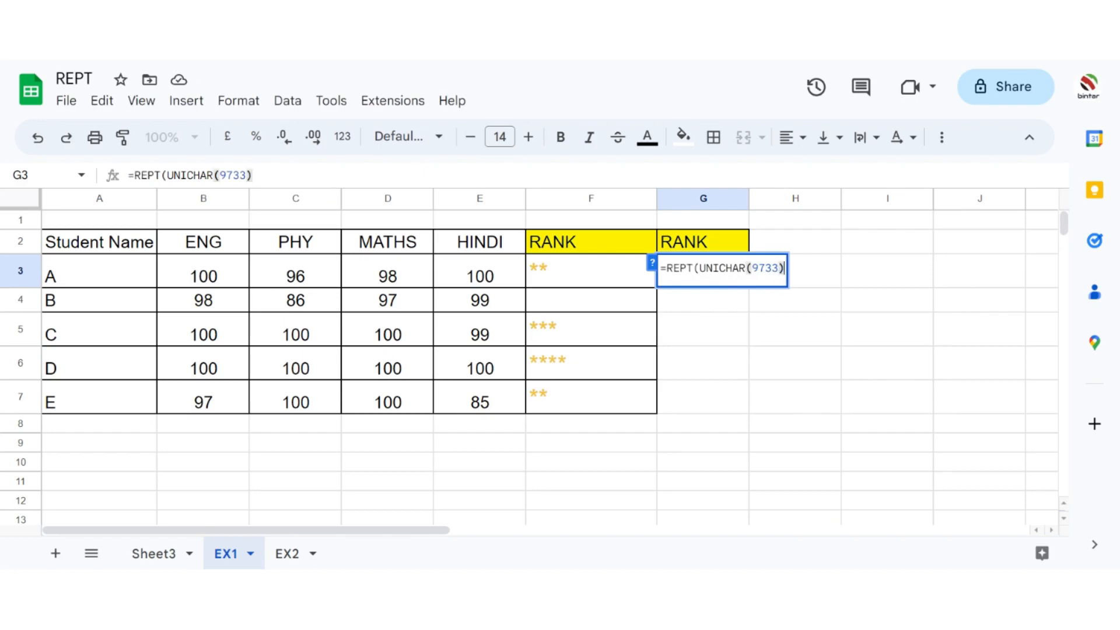
type(",")
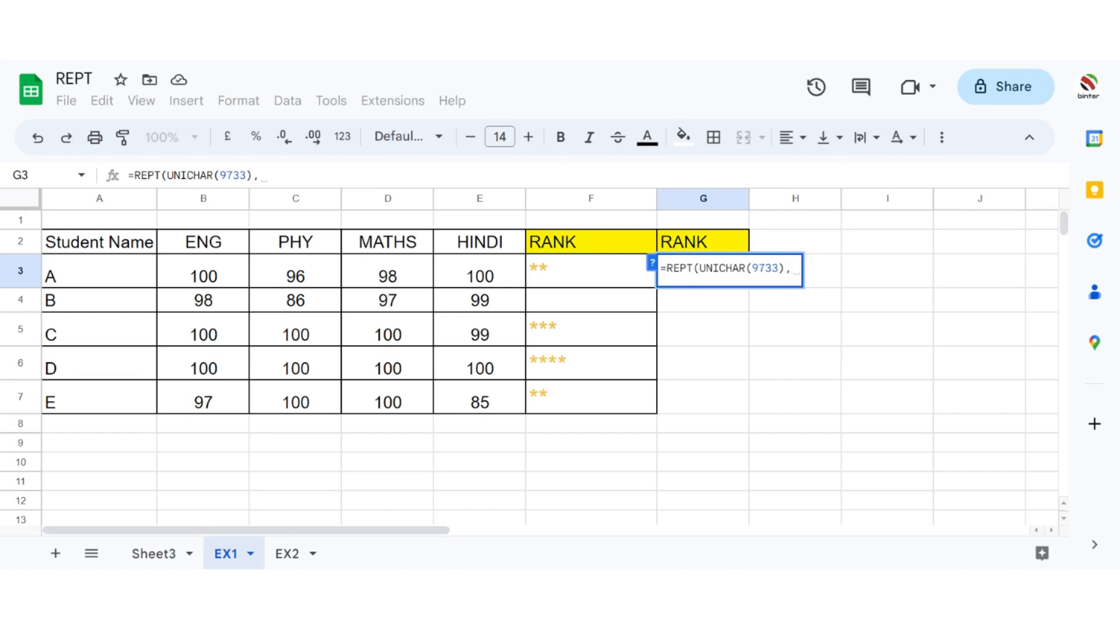
Step: Complete the G3 formula with COUNTIF(B3:E3,"100") as the number of repetitions
type("COUN")
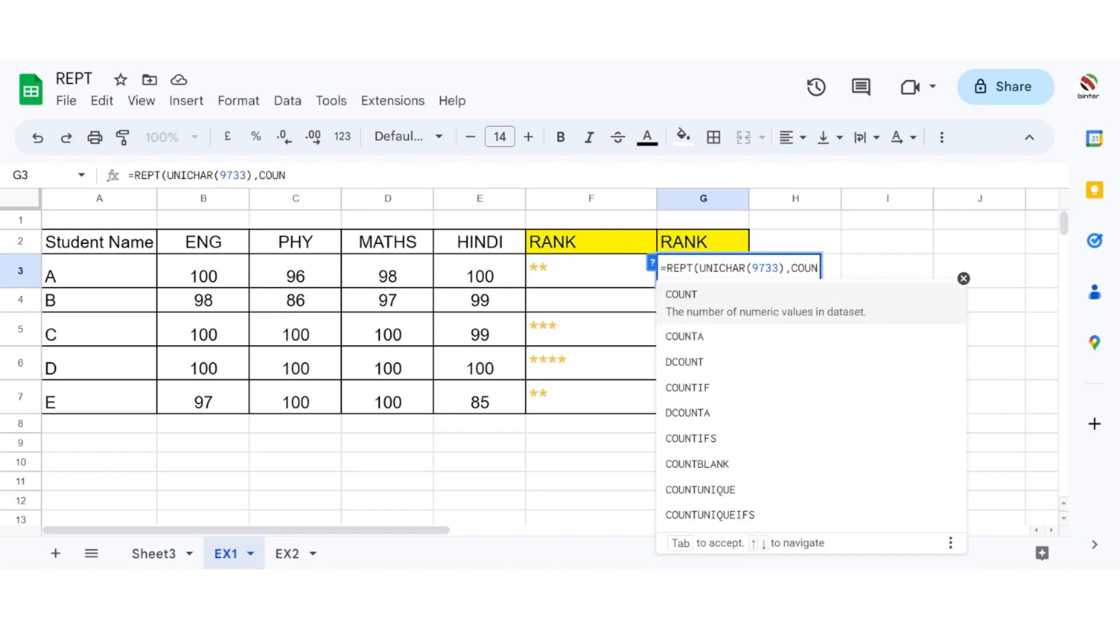
type("TIF(")
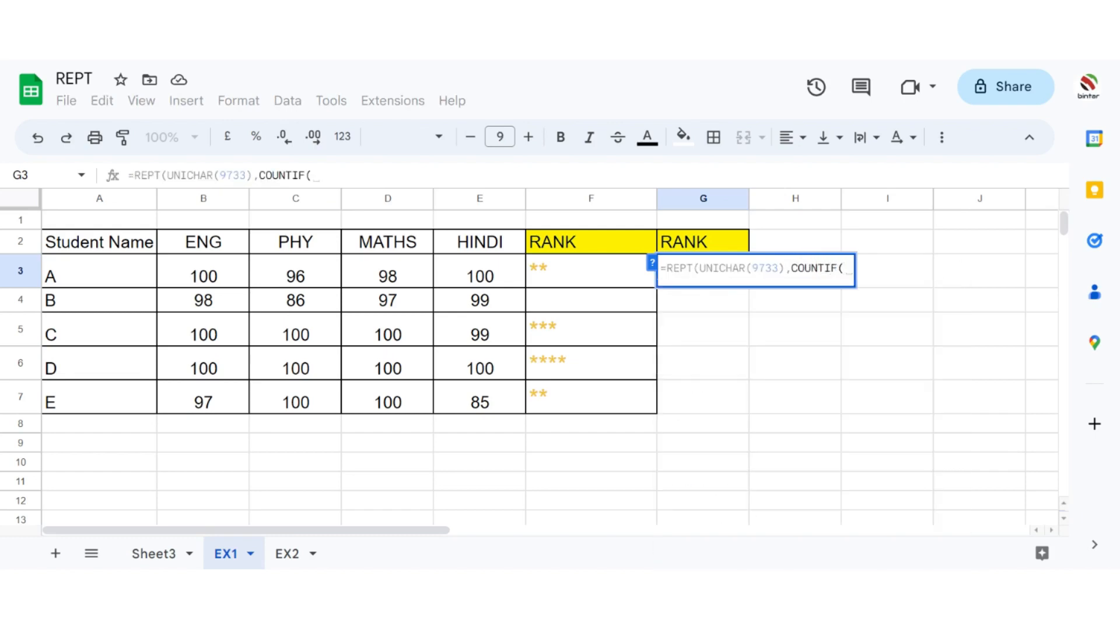
left_click_drag(198, 269, 457, 271)
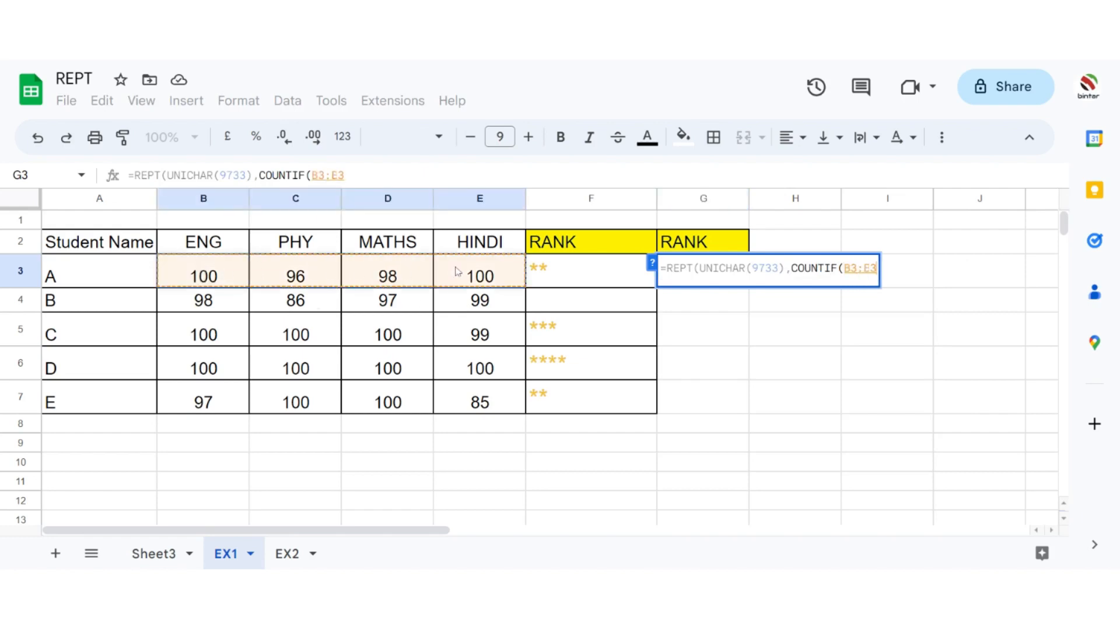
type(",")
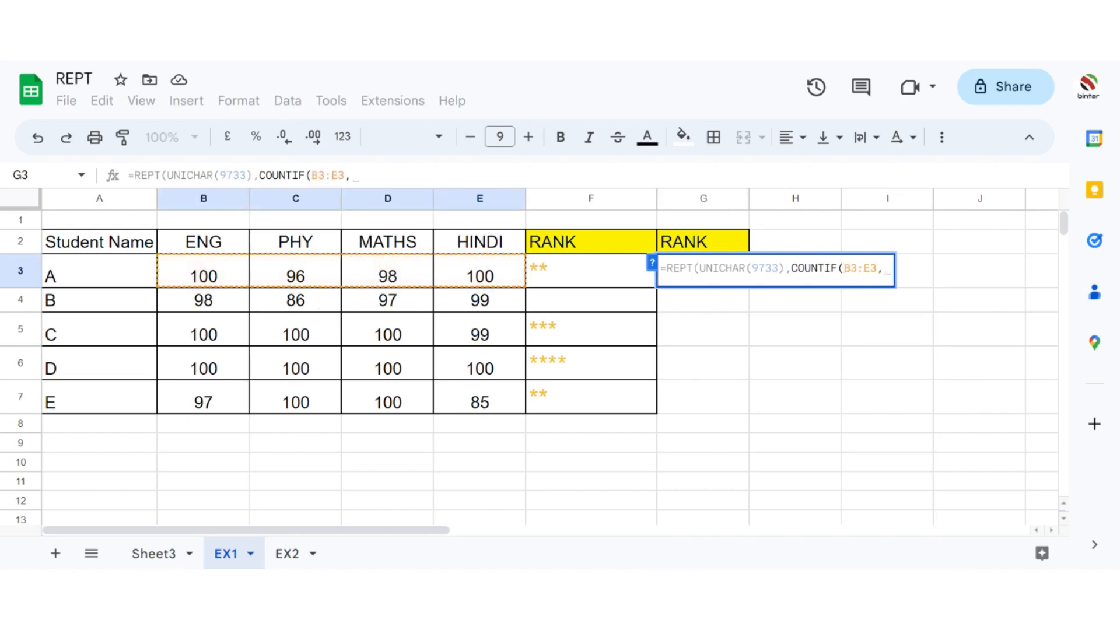
type("\"100\"")
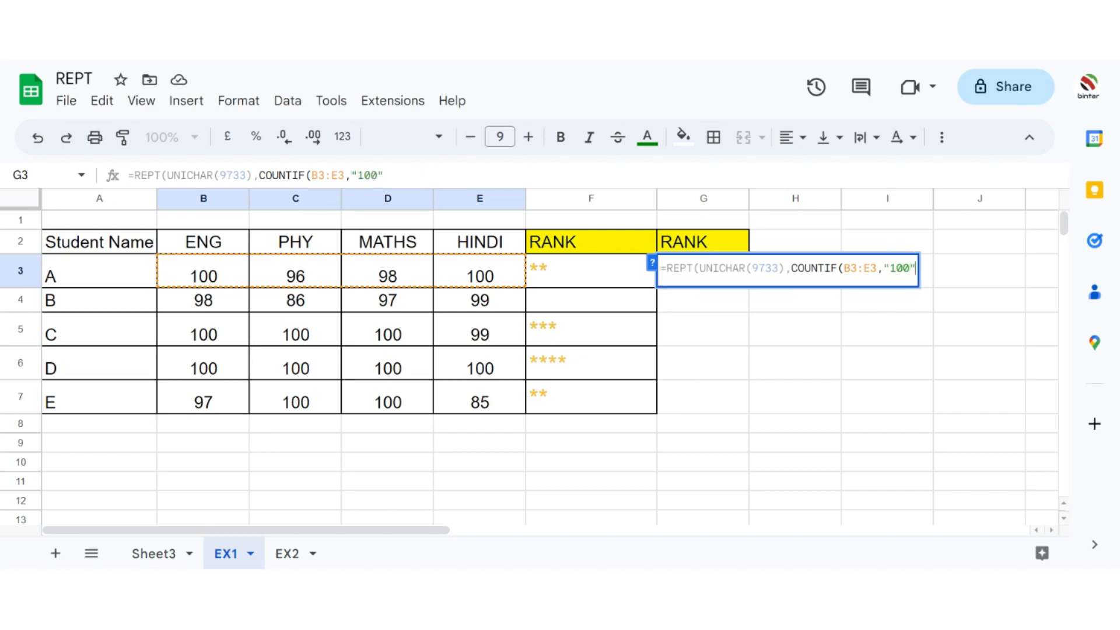
type(")")
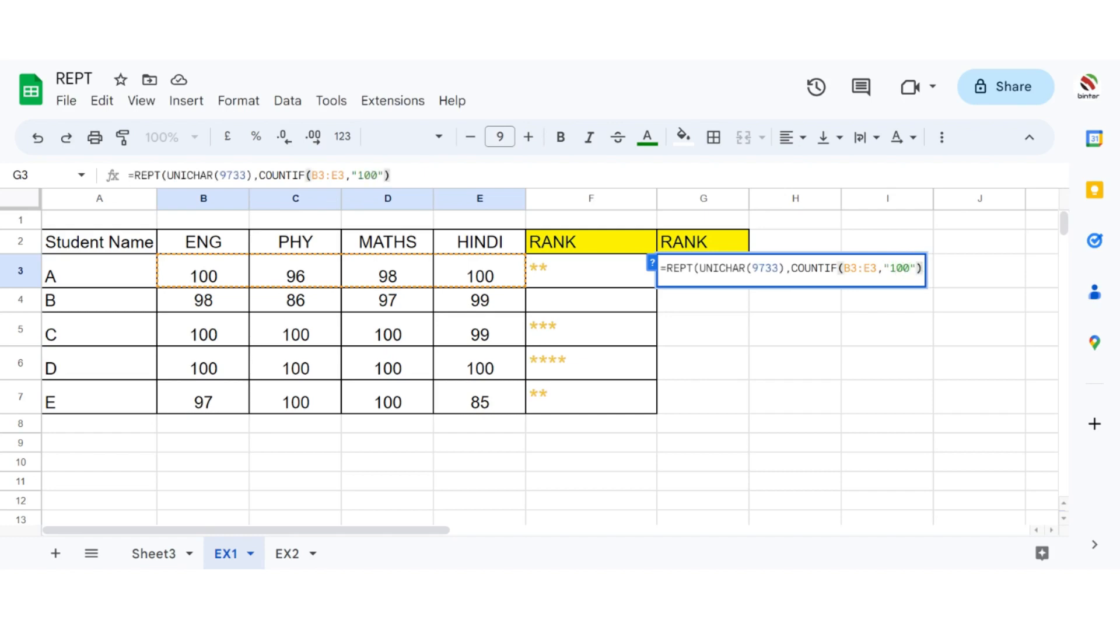
type(")")
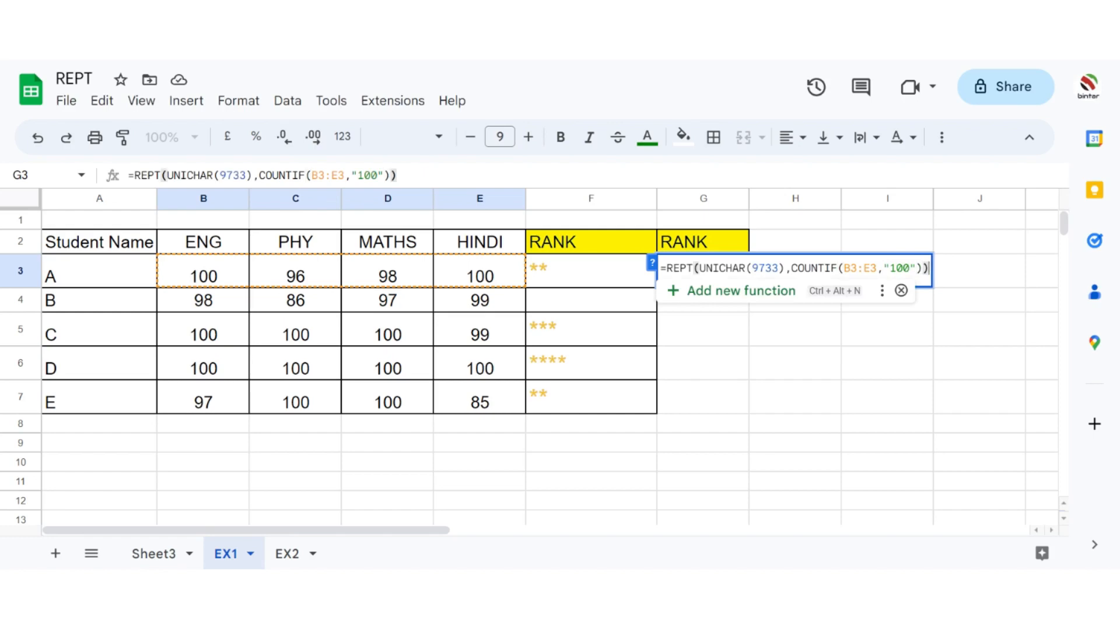
key("Return")
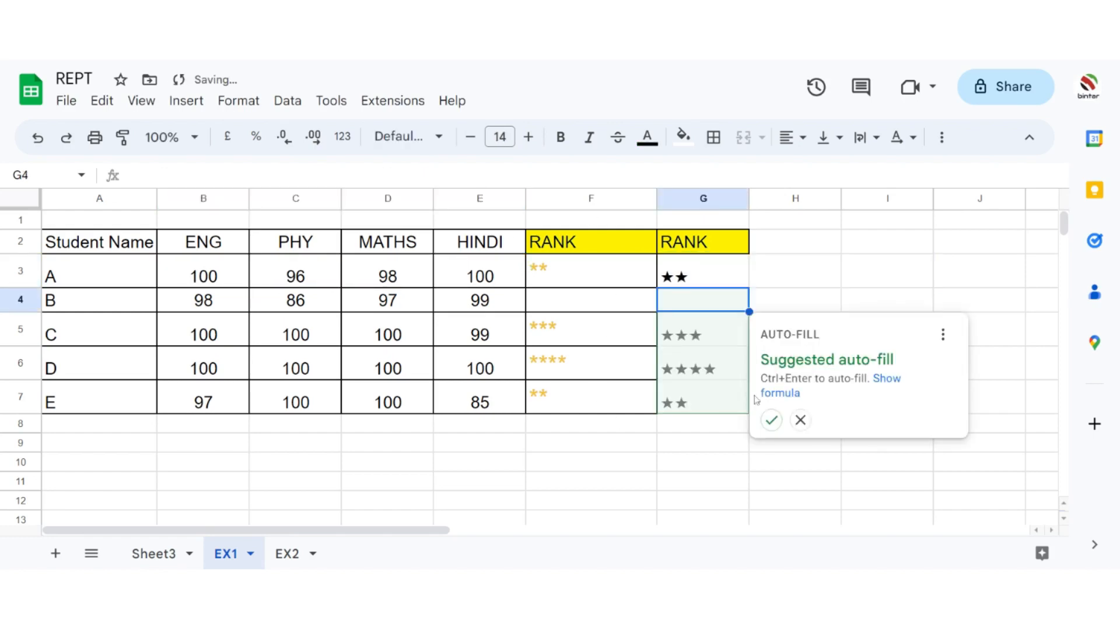
Step: Fill the star formula down to G7 with the suggested auto-fill and colour the text of G3:G7 golden yellow
left_click(771, 420)
left_click_drag(682, 268, 705, 412)
left_click(647, 138)
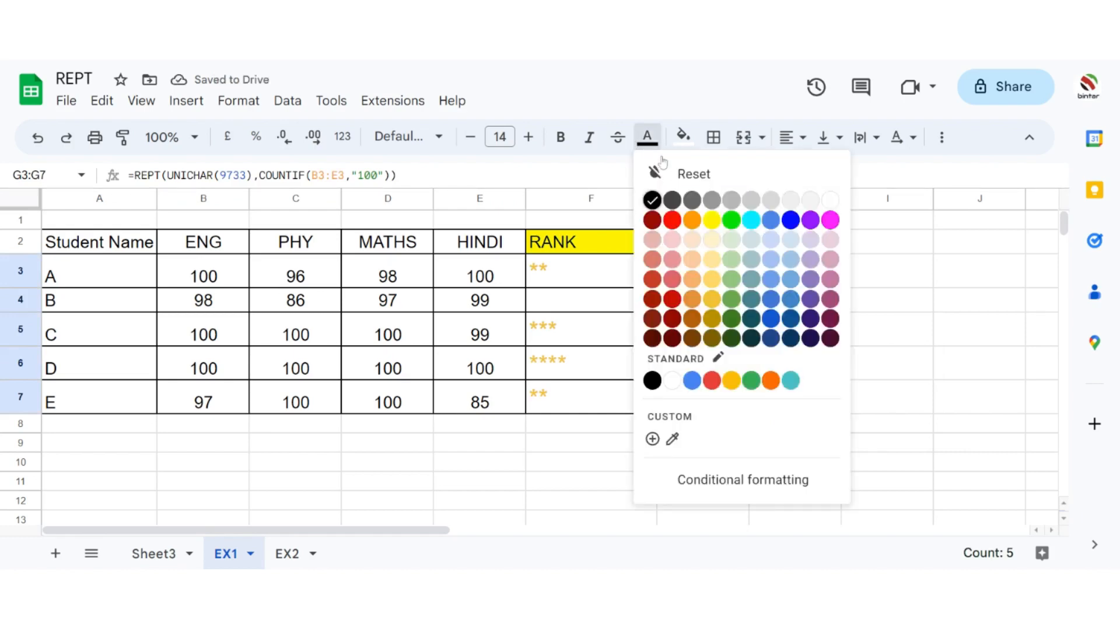
left_click(712, 299)
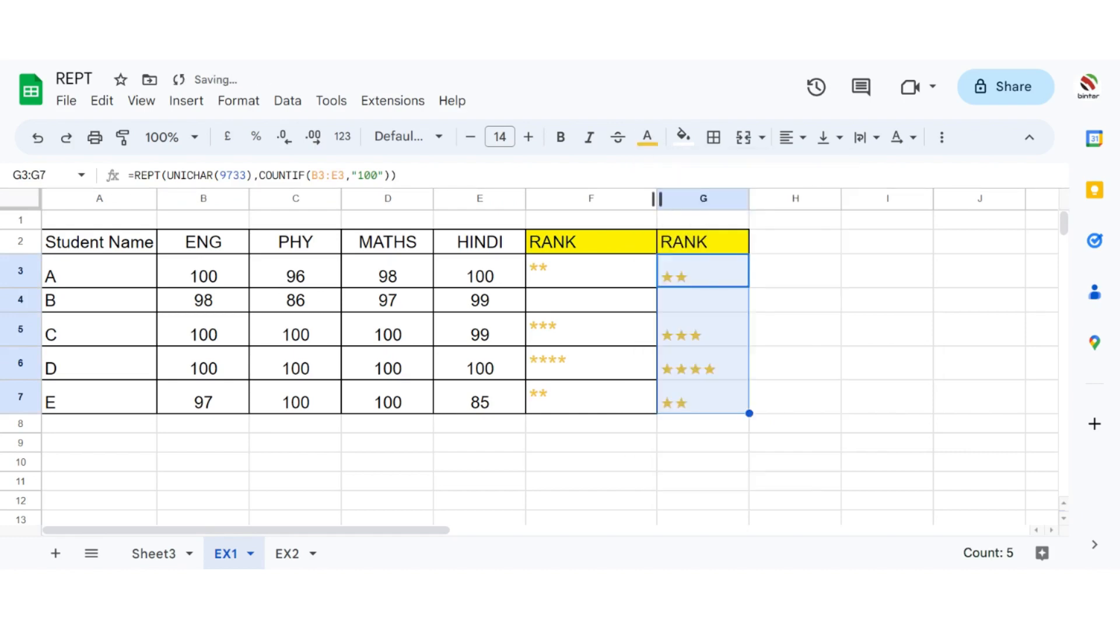
Step: Set the font size of G3:G7 to 21 and centre the stars horizontally and vertically in their cells
left_click(528, 137)
left_click(528, 137)
left_click(529, 137)
left_click(528, 137)
left_click(528, 137)
left_click(528, 137)
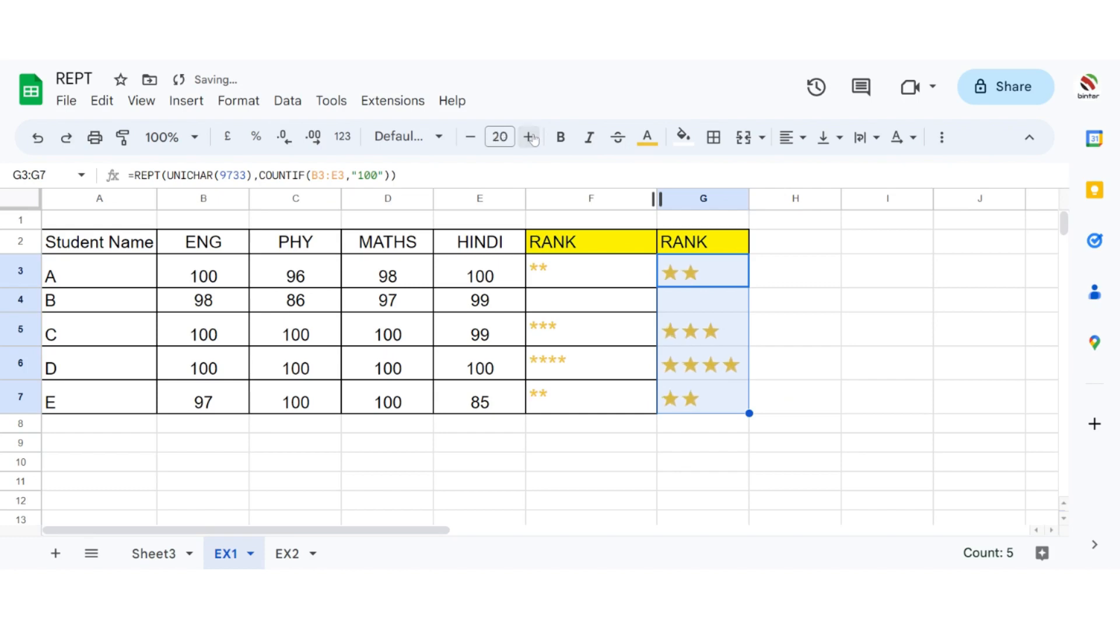
left_click(528, 137)
left_click(788, 137)
left_click(819, 174)
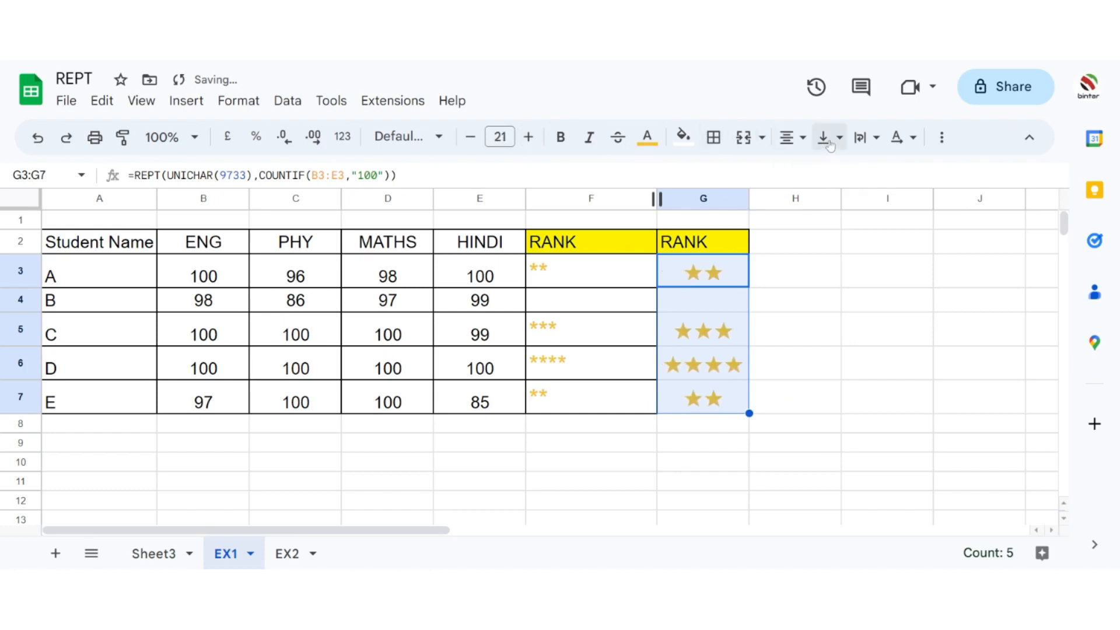
left_click(829, 140)
left_click(856, 170)
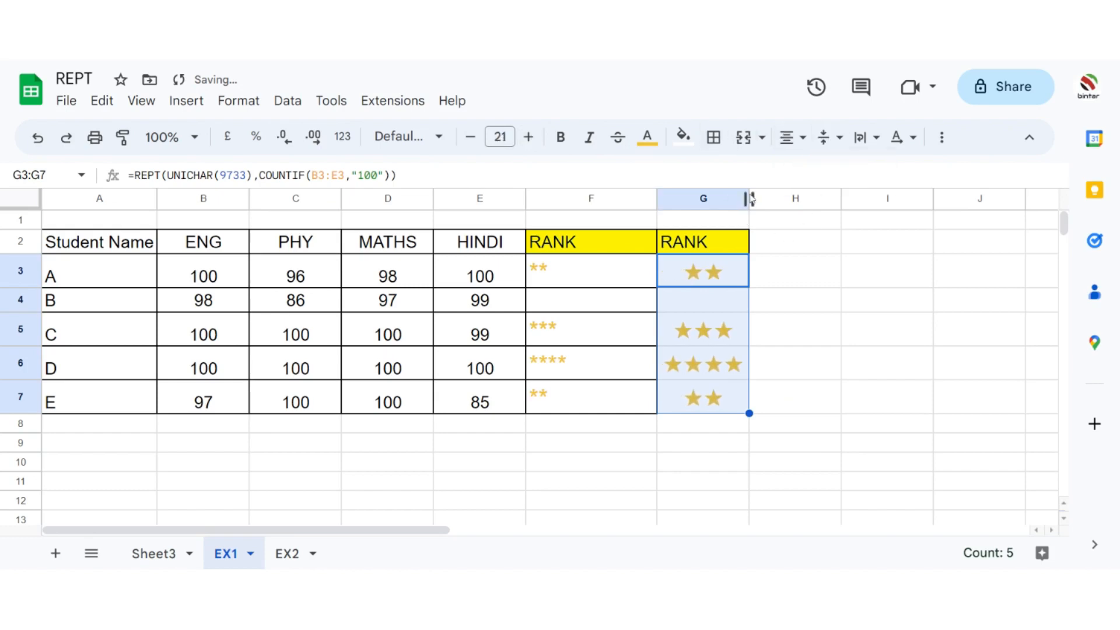
Step: Widen column G to about twice its width and align the stars in G3:G7 to the left
left_click_drag(749, 198, 851, 198)
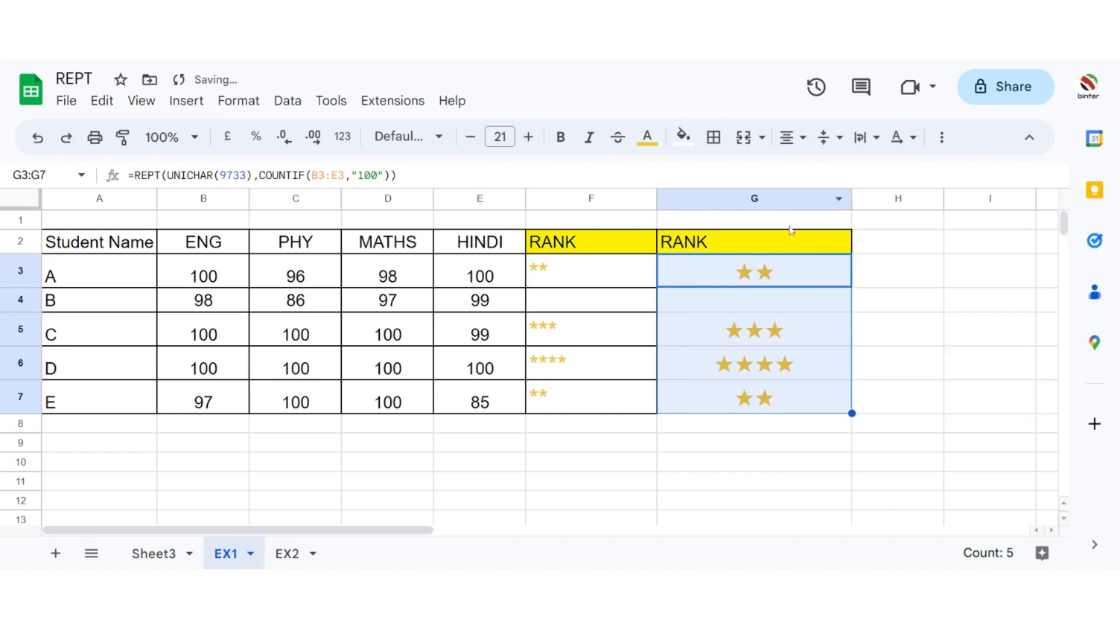
left_click(789, 137)
left_click(789, 173)
left_click(873, 248)
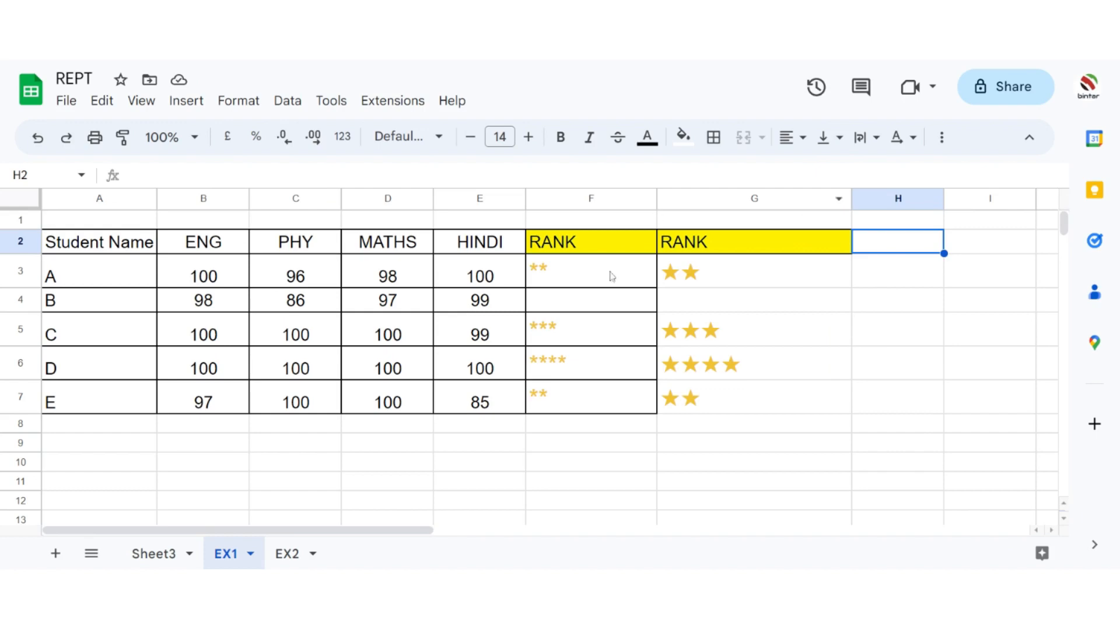
Step: Compare the students' marks with the stars in the second RANK column, examining student D's row from G6 back to A6
left_click(768, 376)
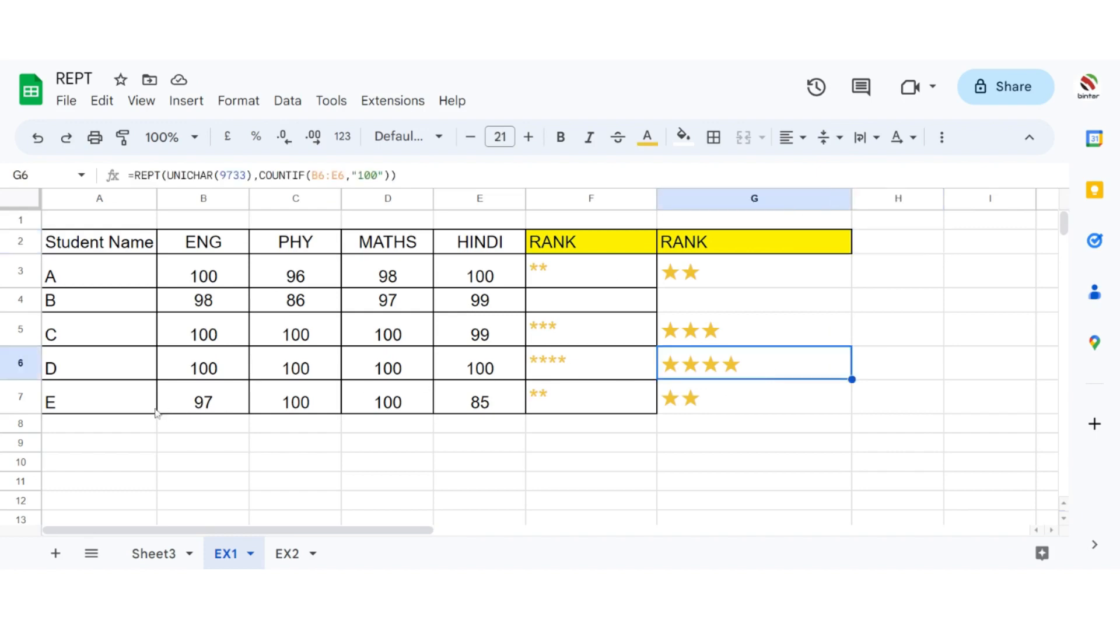
left_click(103, 382)
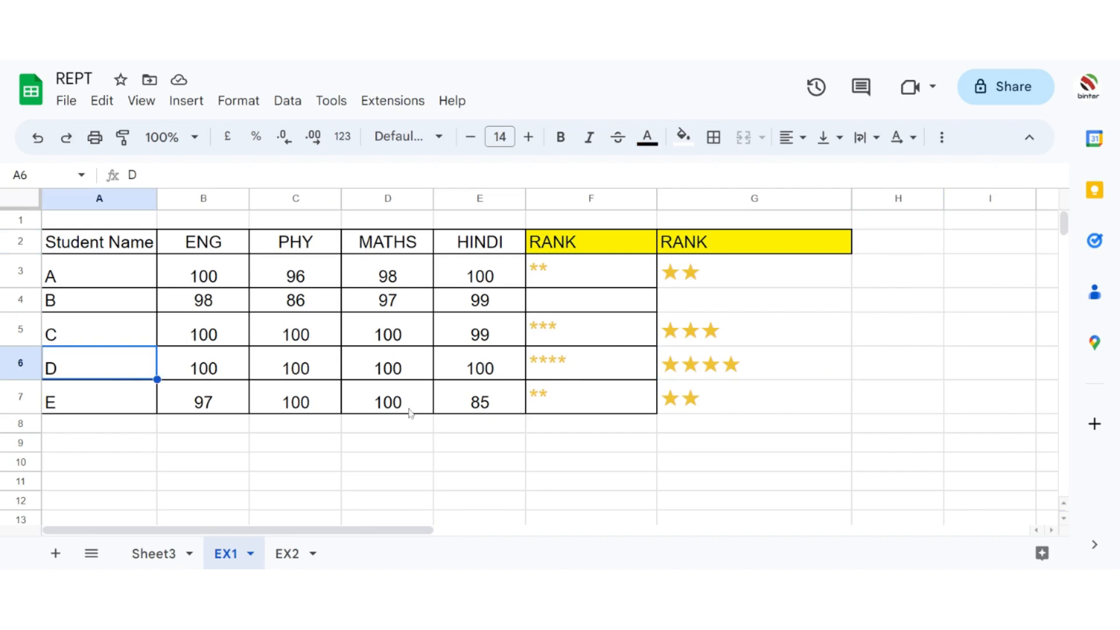
left_click(204, 285)
left_click(385, 283)
left_click(481, 286)
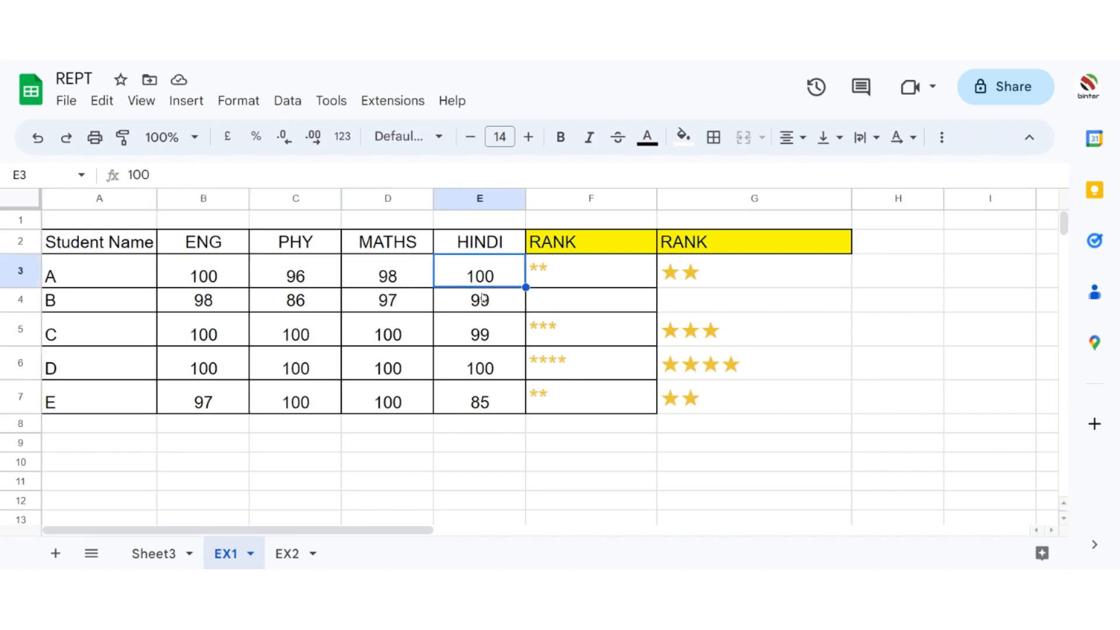
left_click(484, 305)
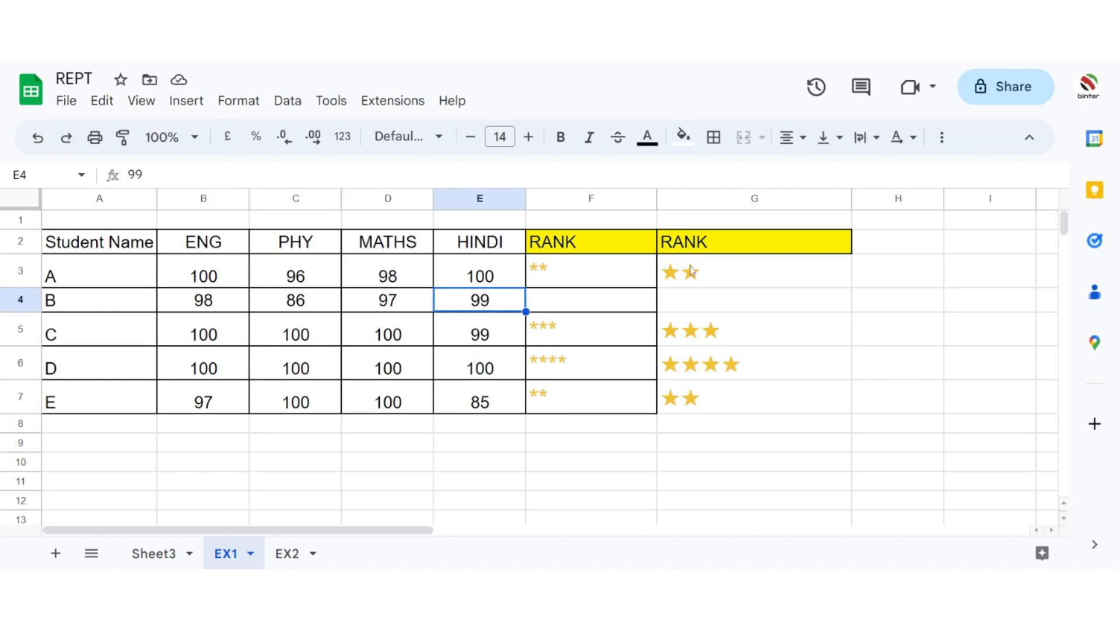
left_click(677, 371)
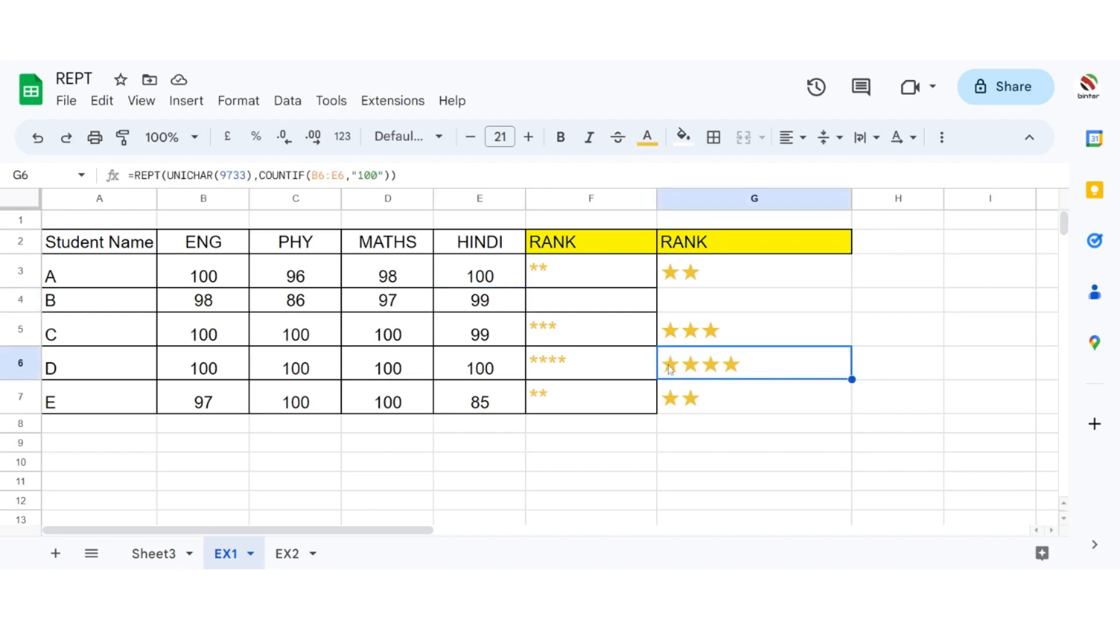
left_click_drag(703, 365, 70, 380)
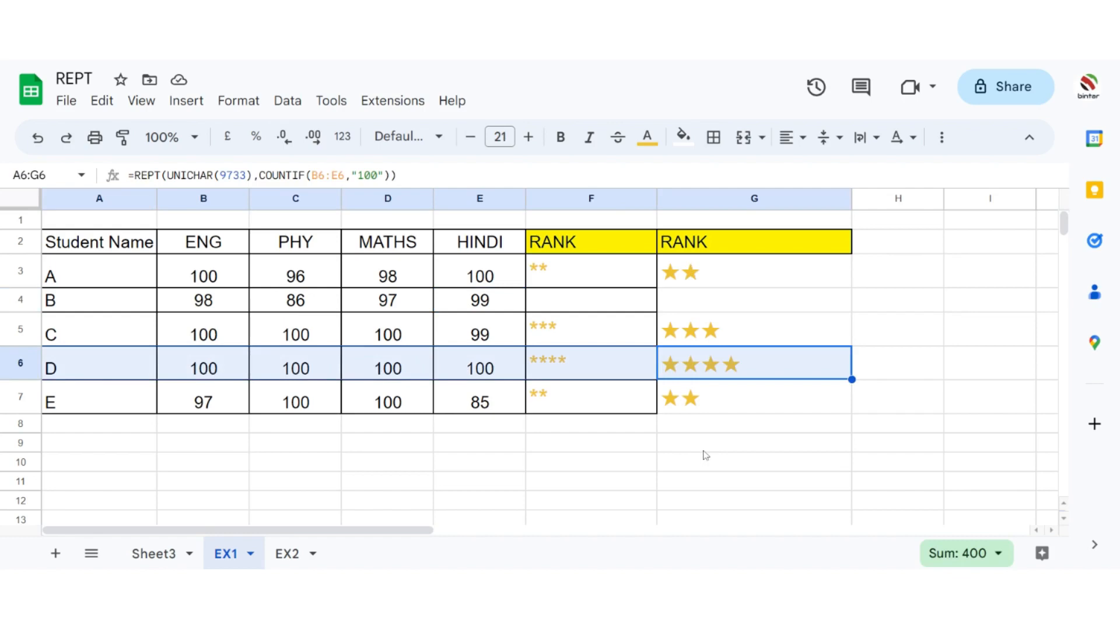
Step: Open the EX2 sheet and centre the header row A2:E2 of the item review table
left_click(288, 557)
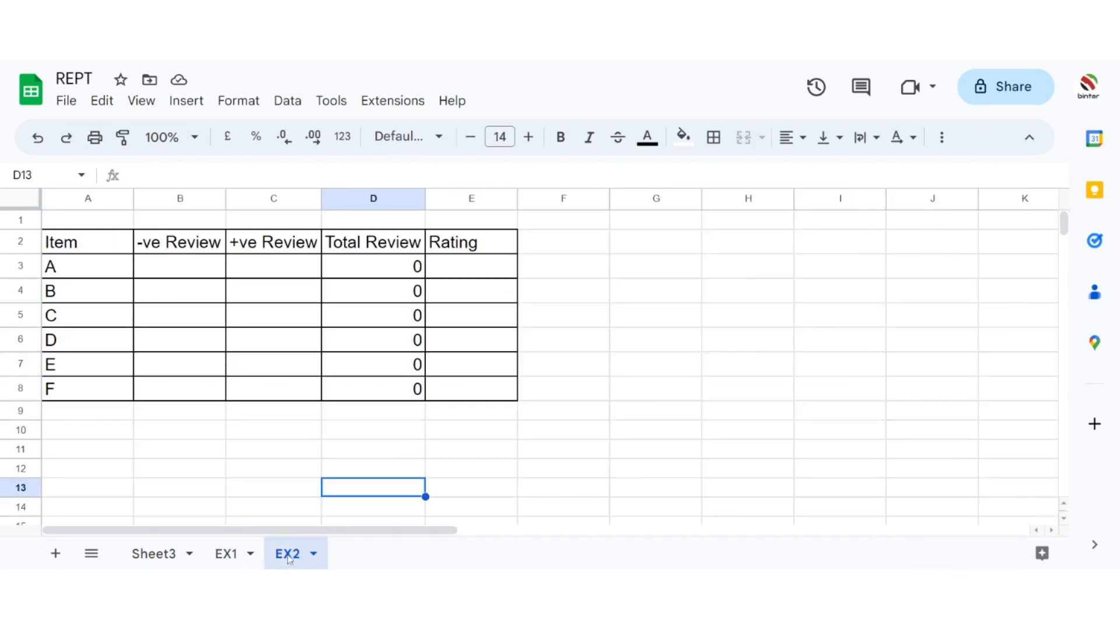
left_click_drag(84, 248, 466, 242)
left_click(788, 140)
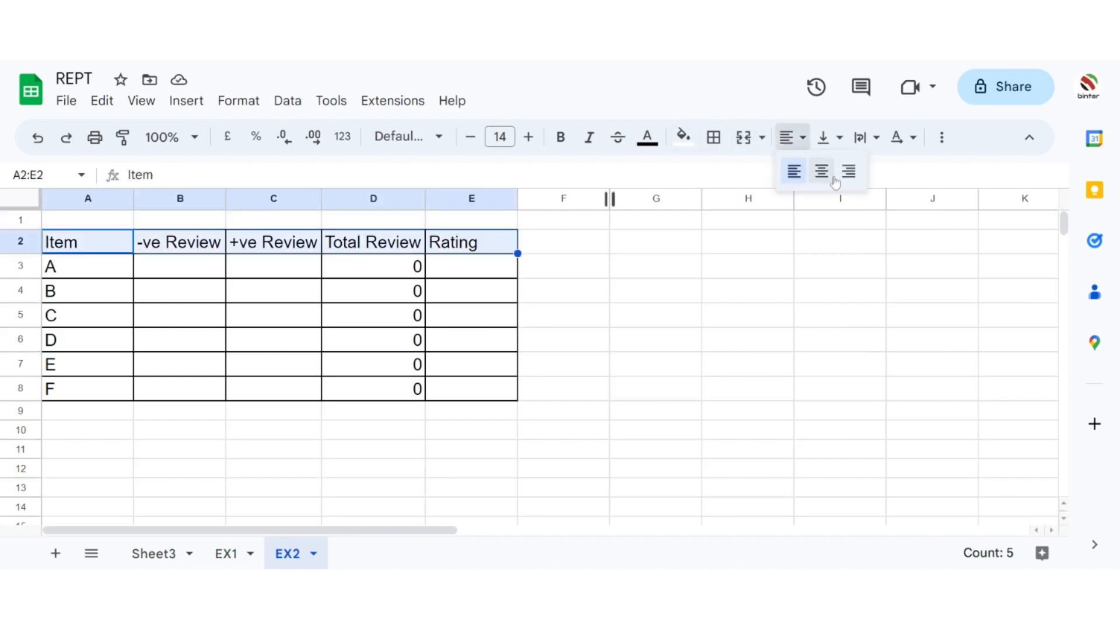
left_click(825, 175)
left_click(656, 247)
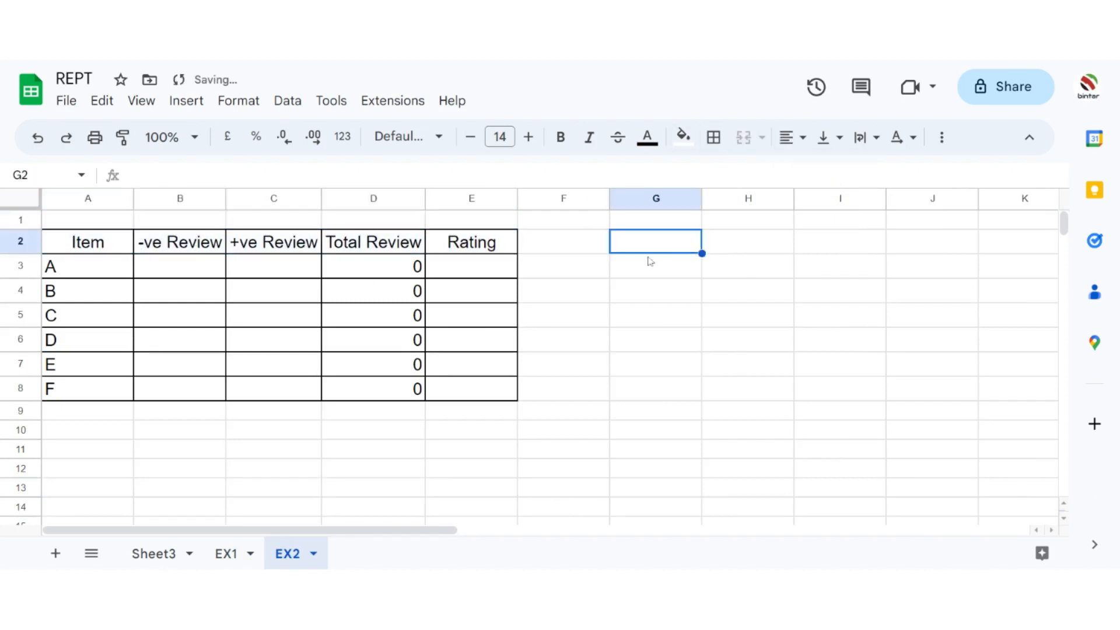
Step: Examine the Total Review formula in D3 and the negative and positive review cells B3 and C3
left_click(156, 270)
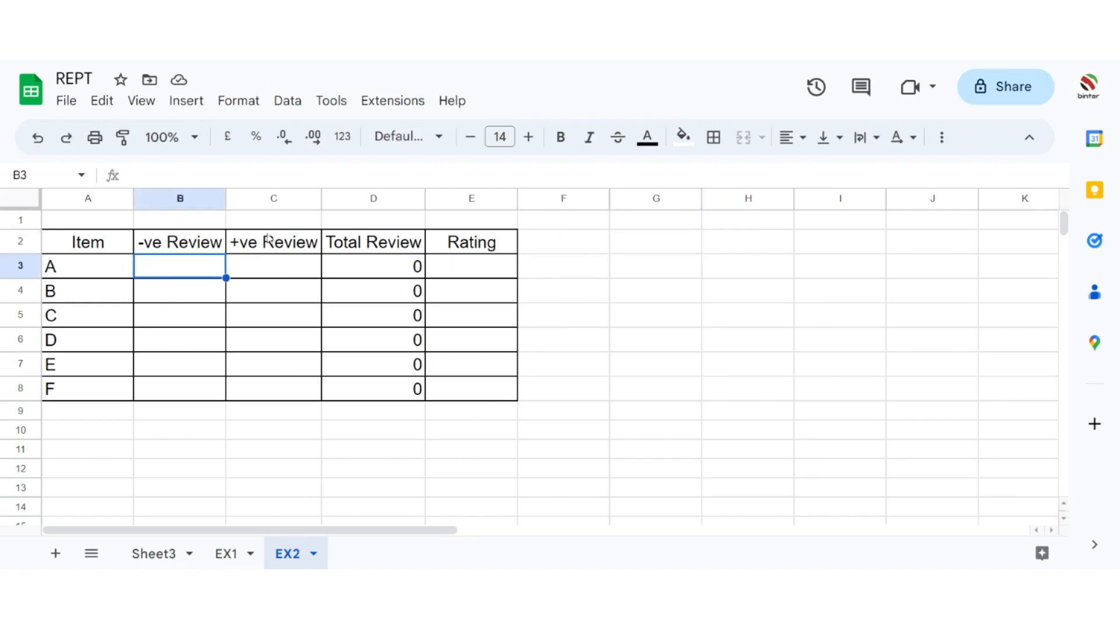
left_click(386, 270)
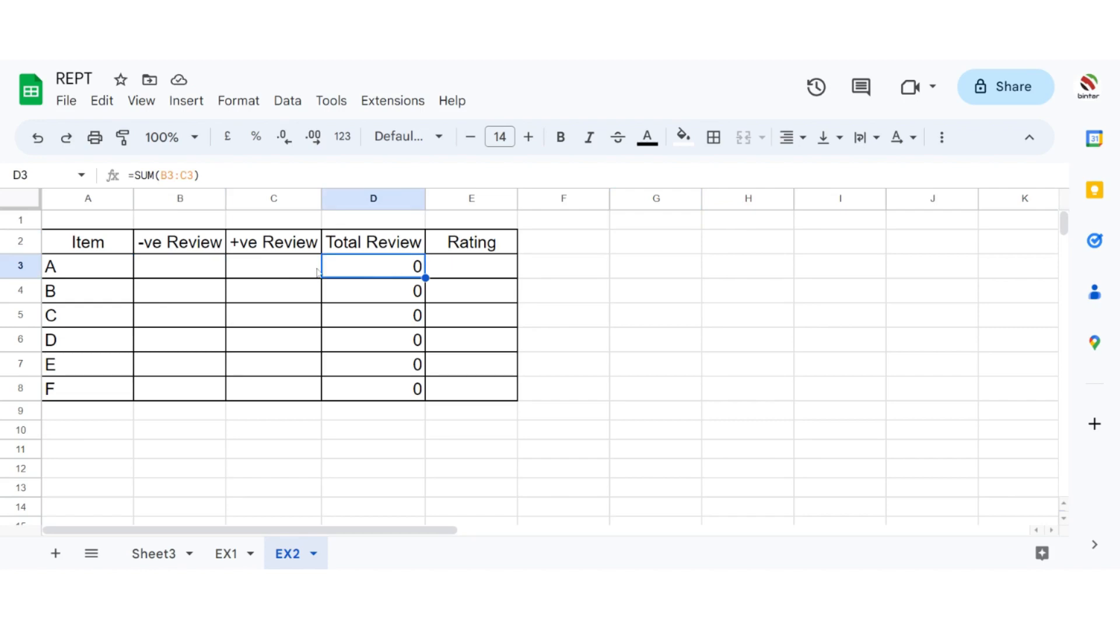
left_click(182, 271)
left_click(280, 273)
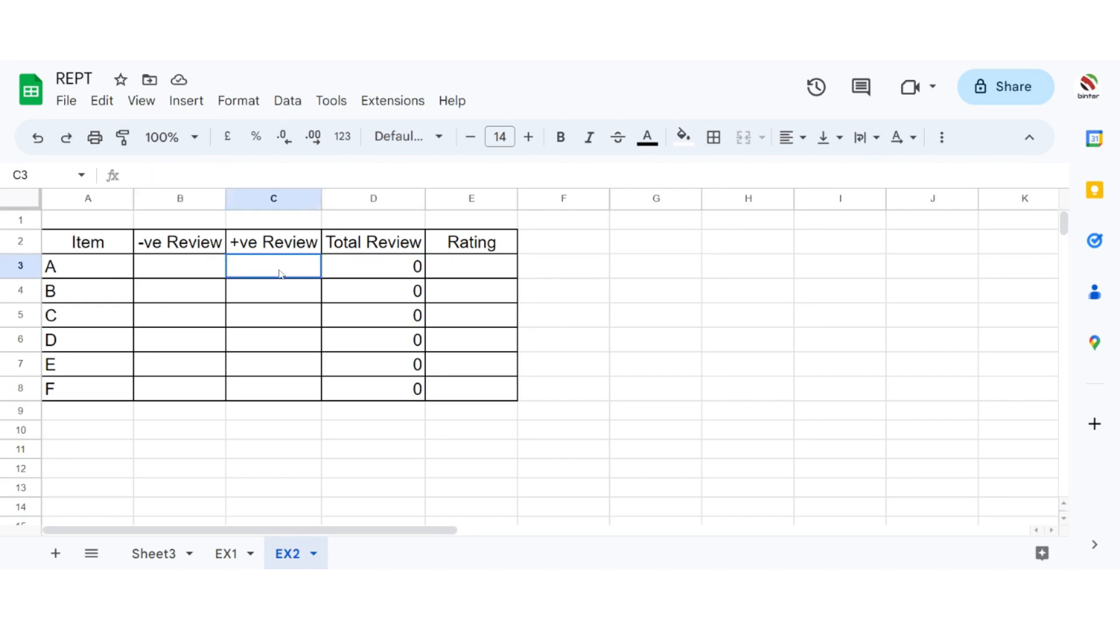
Step: Enter item A's reviews: 5 negative in B3 and 8 positive in C3
left_click(385, 271)
left_click(167, 275)
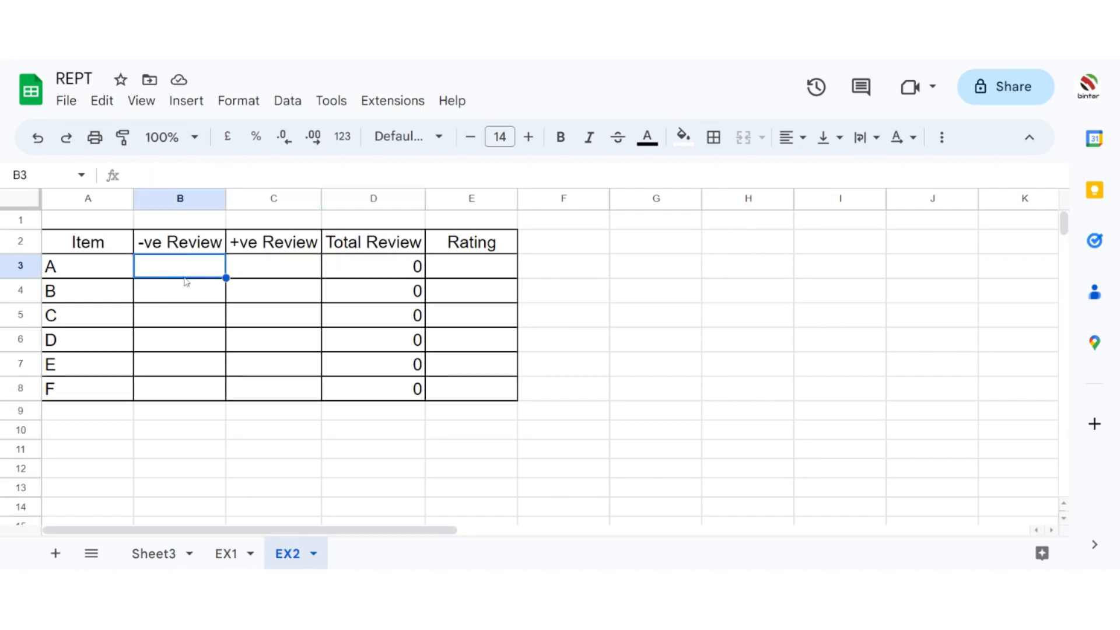
type("5")
key("Tab")
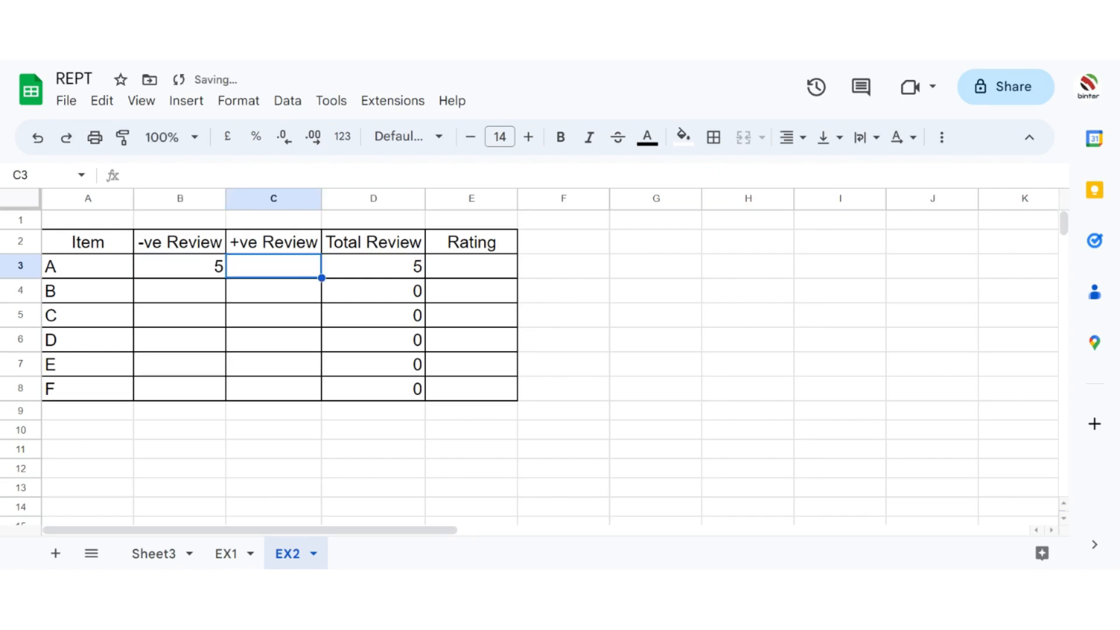
type("8")
key("Down")
key("Left")
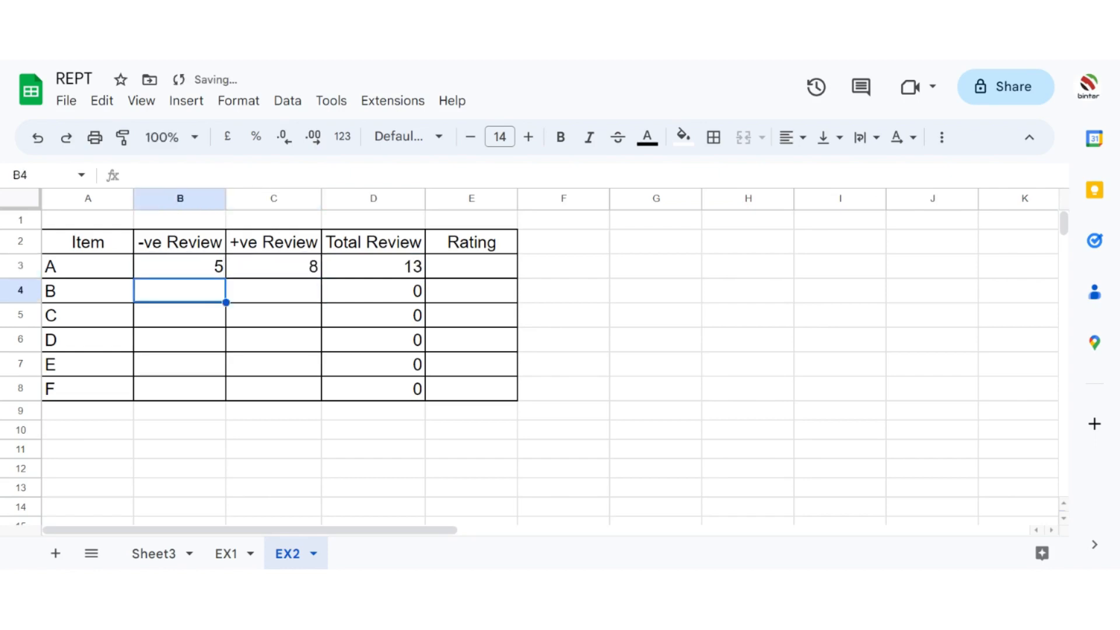
Step: Enter 3 negative and 7 positive reviews for item B, and 7 negative and 3 positive for item C
type("3")
key("Tab")
type("7")
key("Return")
type("7")
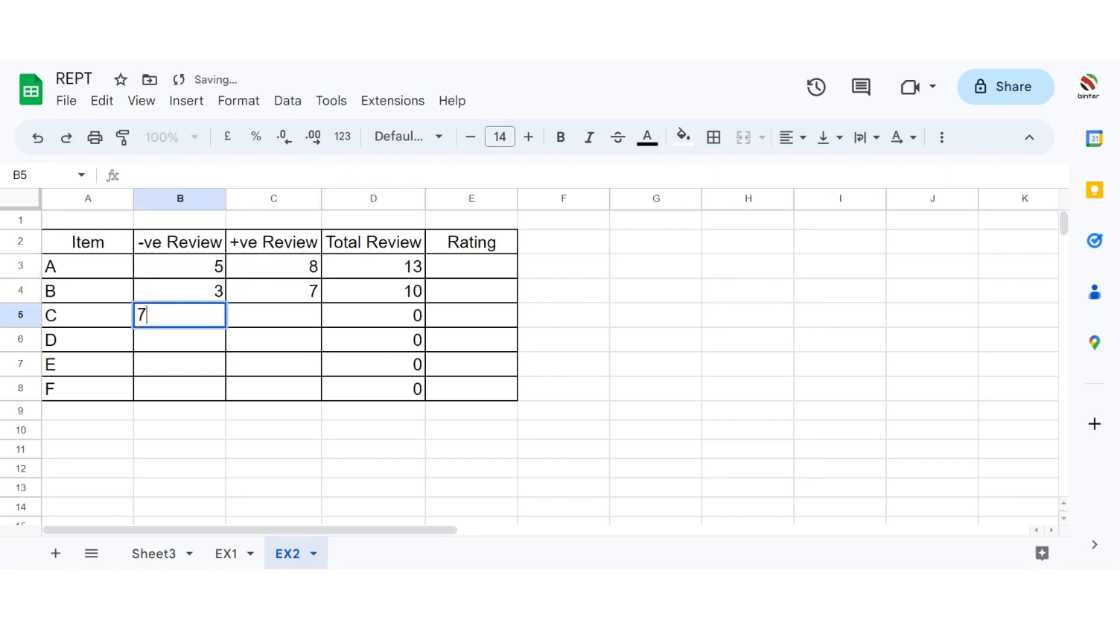
key("Tab")
type("3")
key("Return")
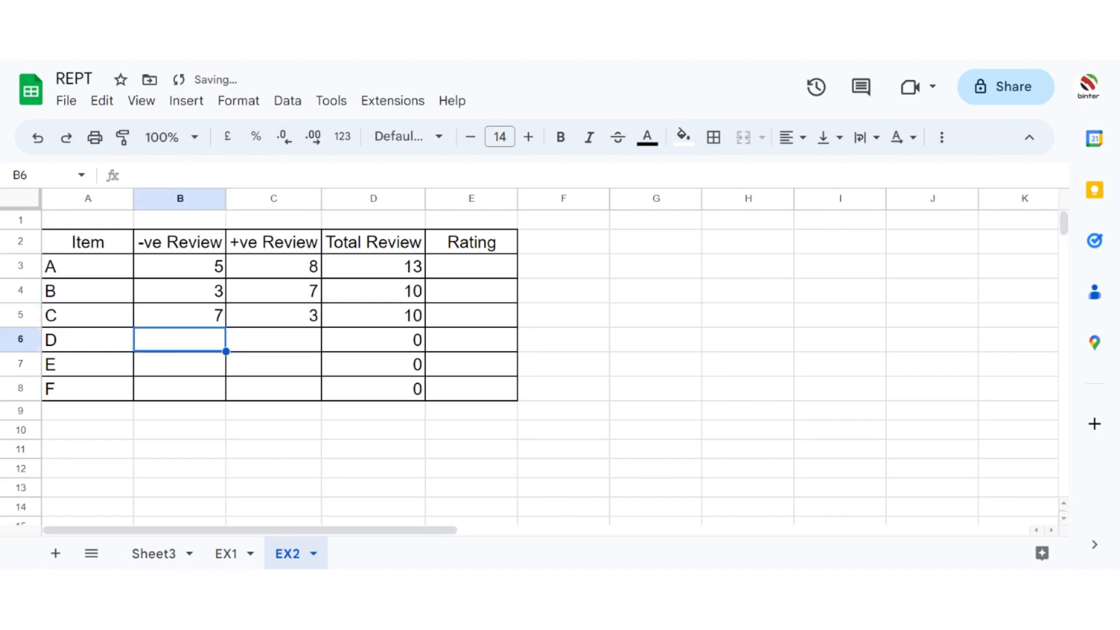
Step: Enter 4 negative and 6 positive reviews for item D, and 4 negative and 9 positive for item E
type("4")
key("Tab")
type("6")
key("Down")
key("Left")
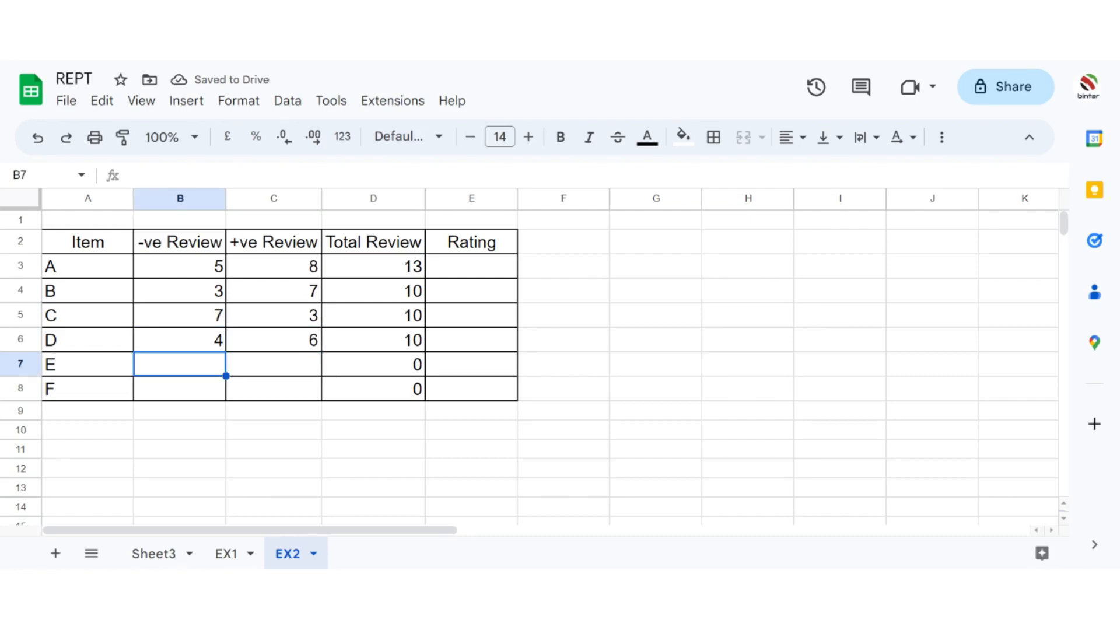
type("4")
key("Tab")
type("9")
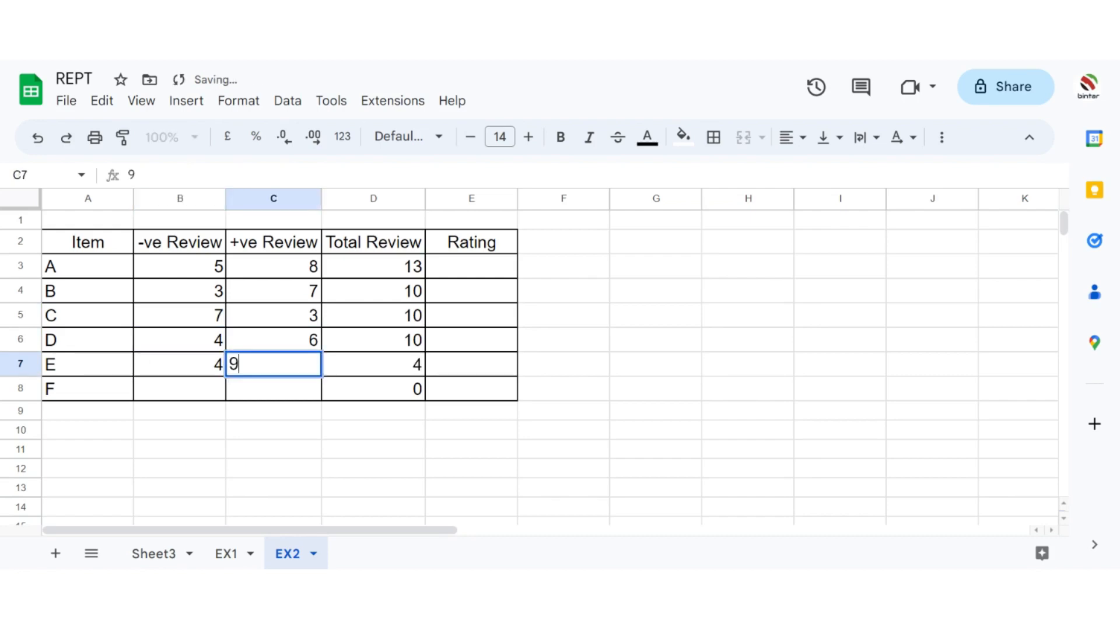
key("Return")
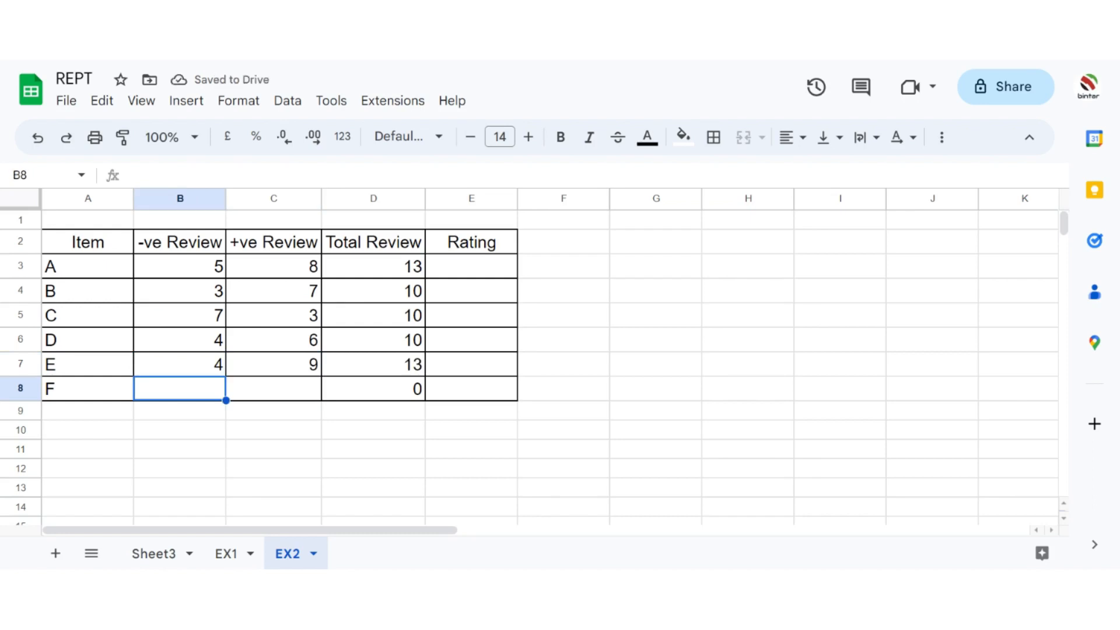
Step: Enter item F's reviews: 7 negative in B8 and 3 positive in C8
type("7")
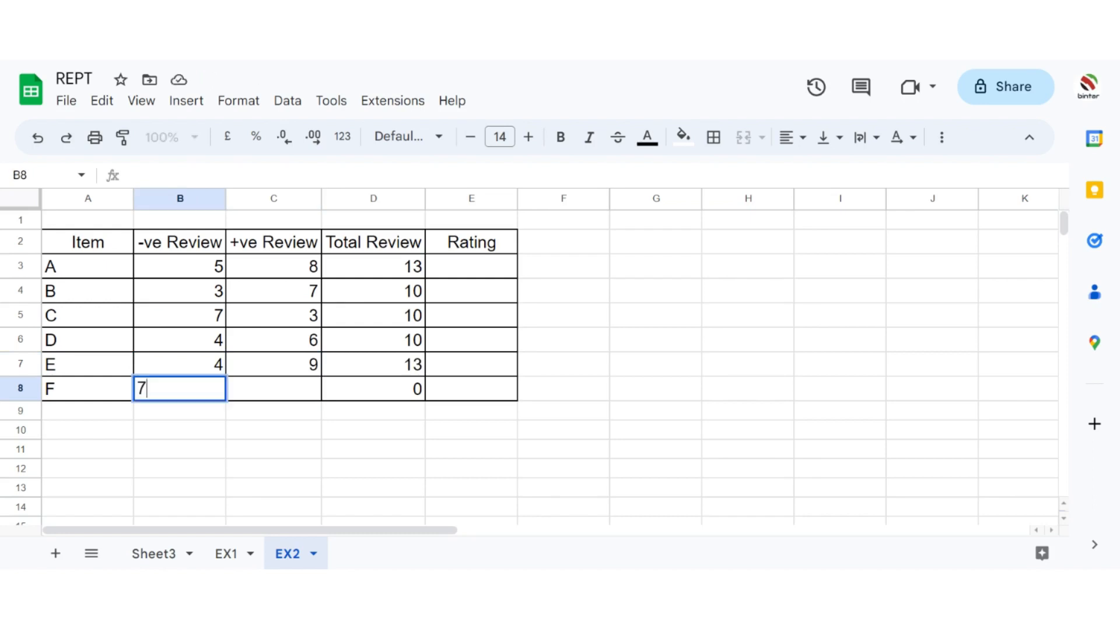
key("Tab")
type("3")
key("Tab")
Step: Start item A's rating formula in E3 with =REPT(UNICHAR(9733) to repeat the star character
key("Up")
key("Up")
key("Up")
key("Up")
key("Up")
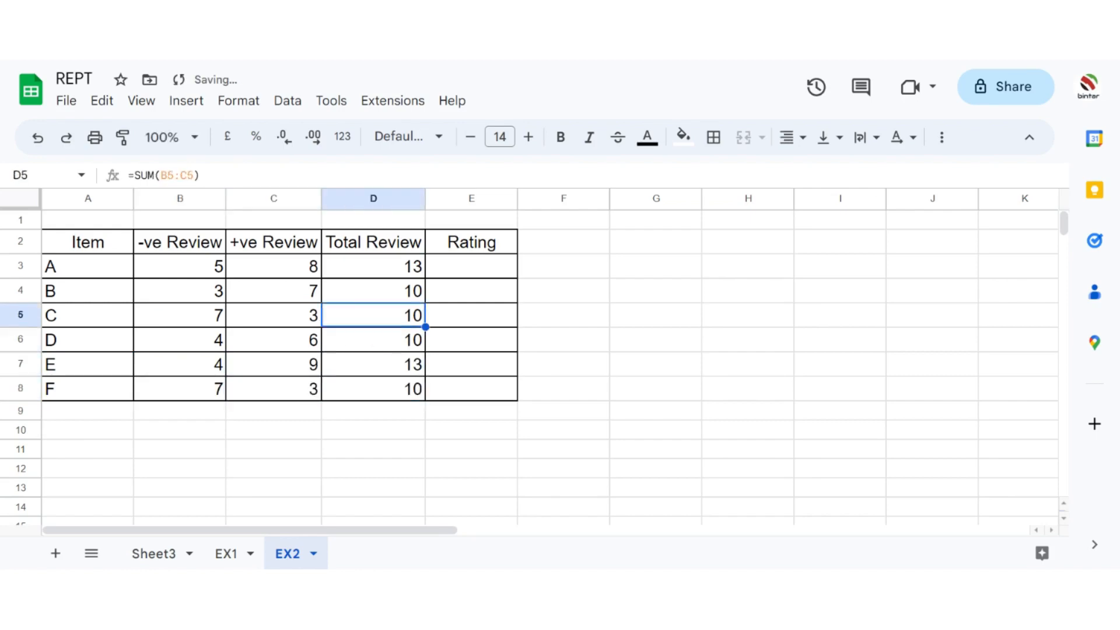
key("Right")
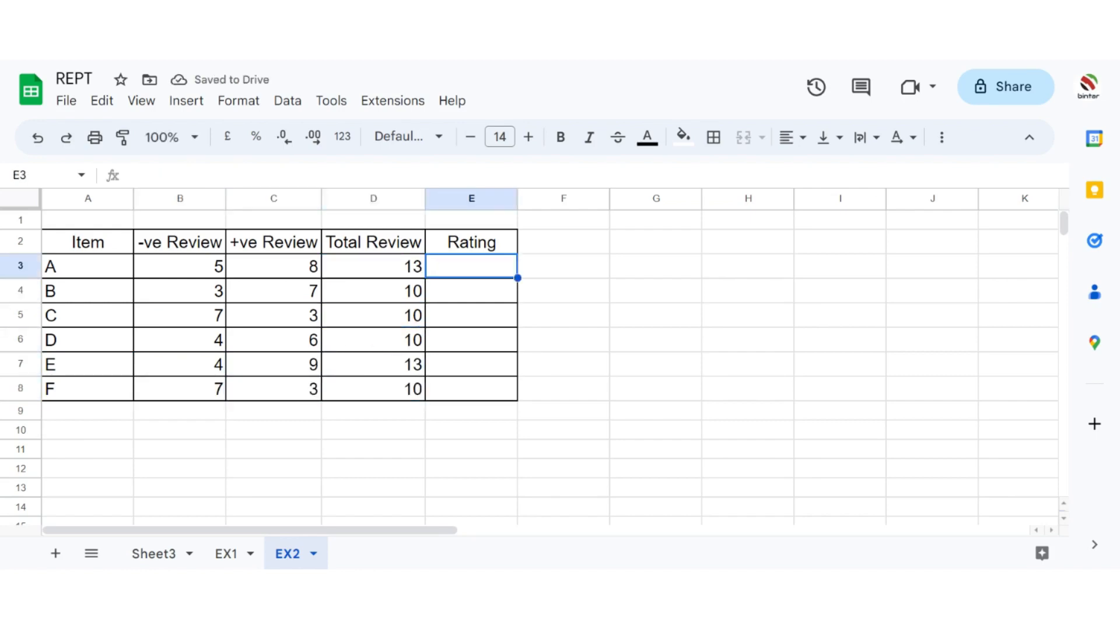
type("=REPT")
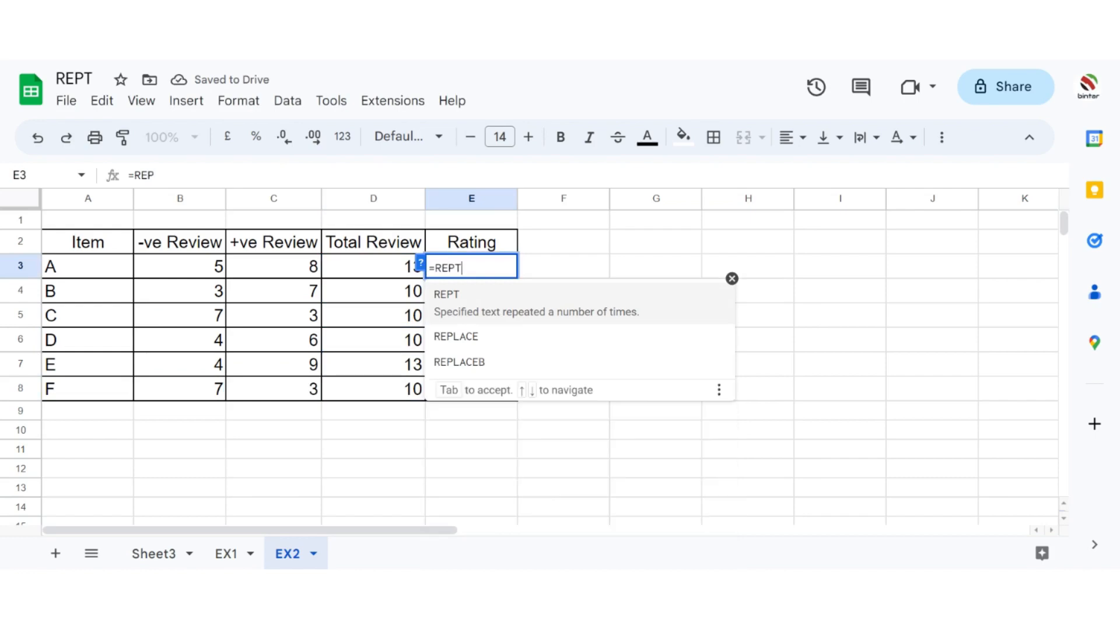
type("(")
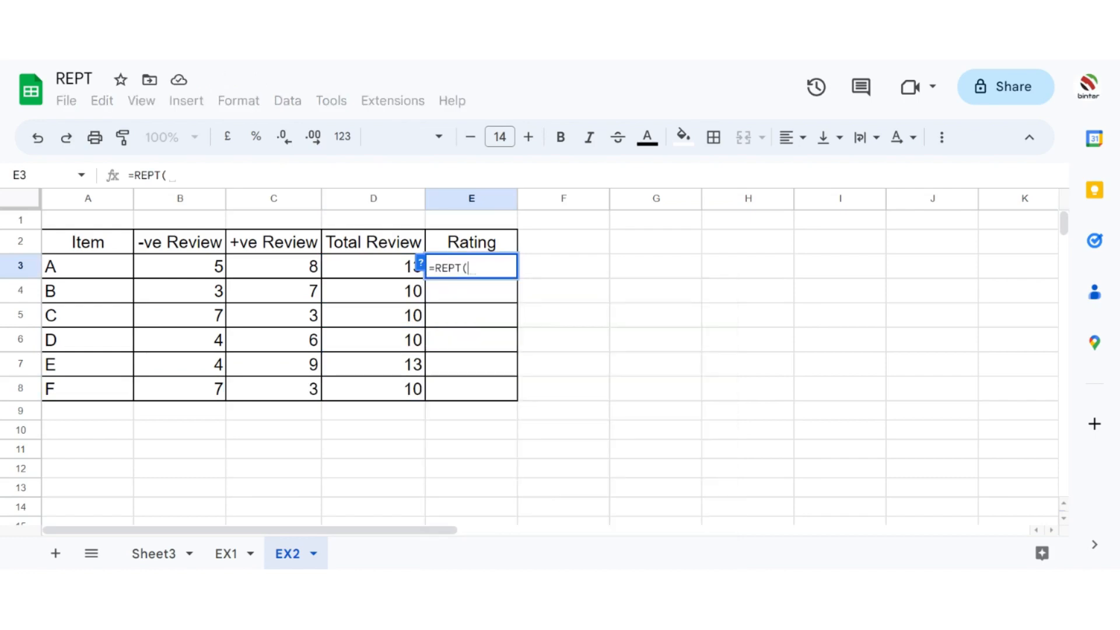
type("UNI")
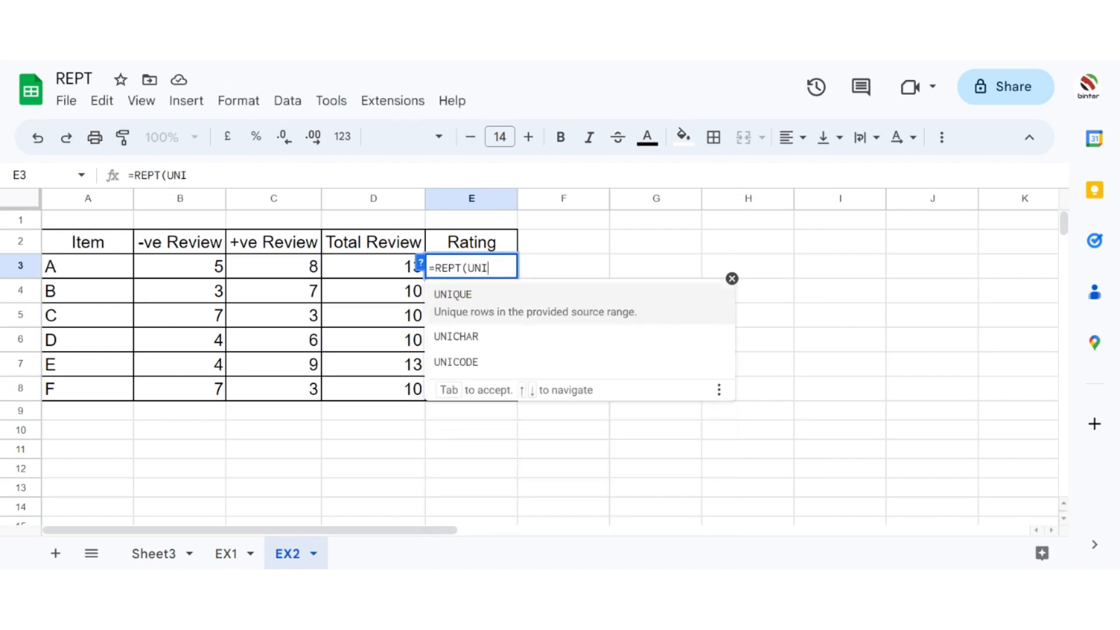
key("Down")
key("Tab")
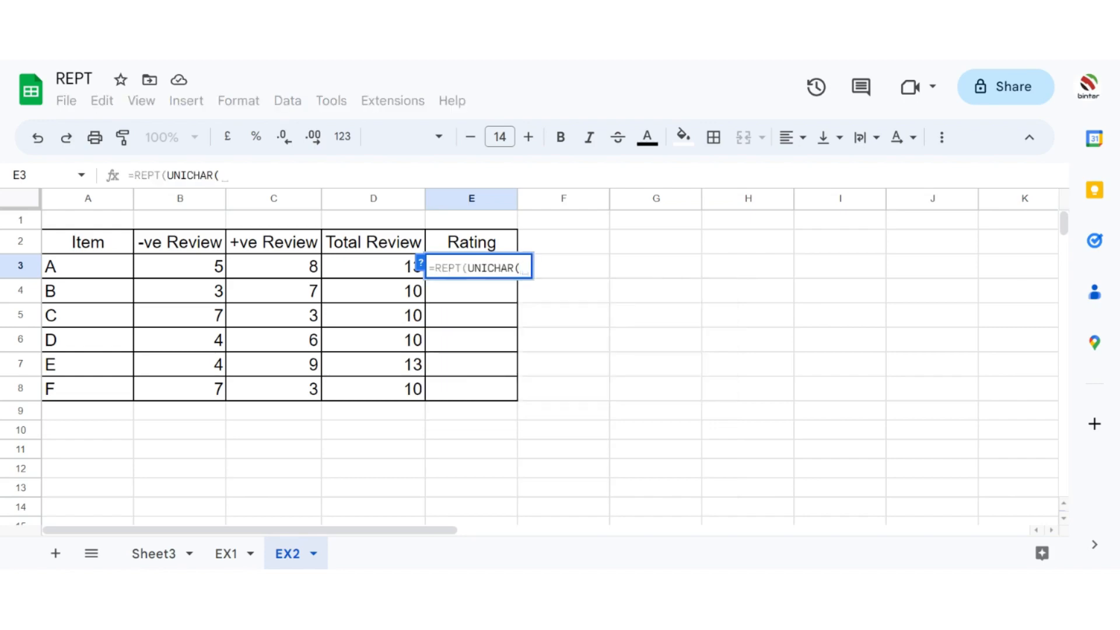
type("9733")
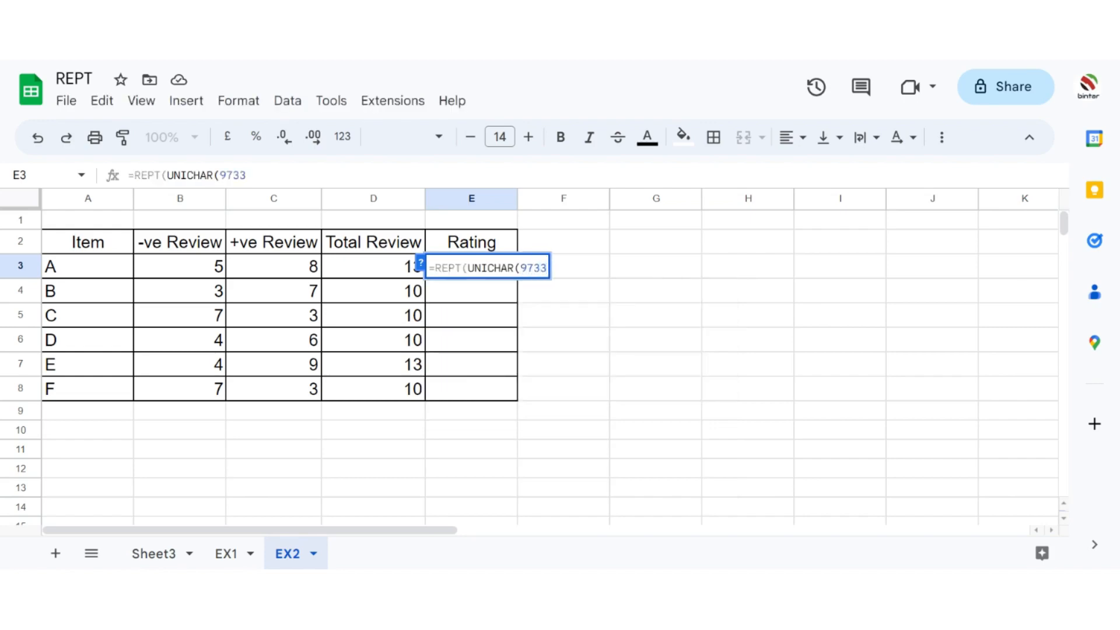
type("),INT")
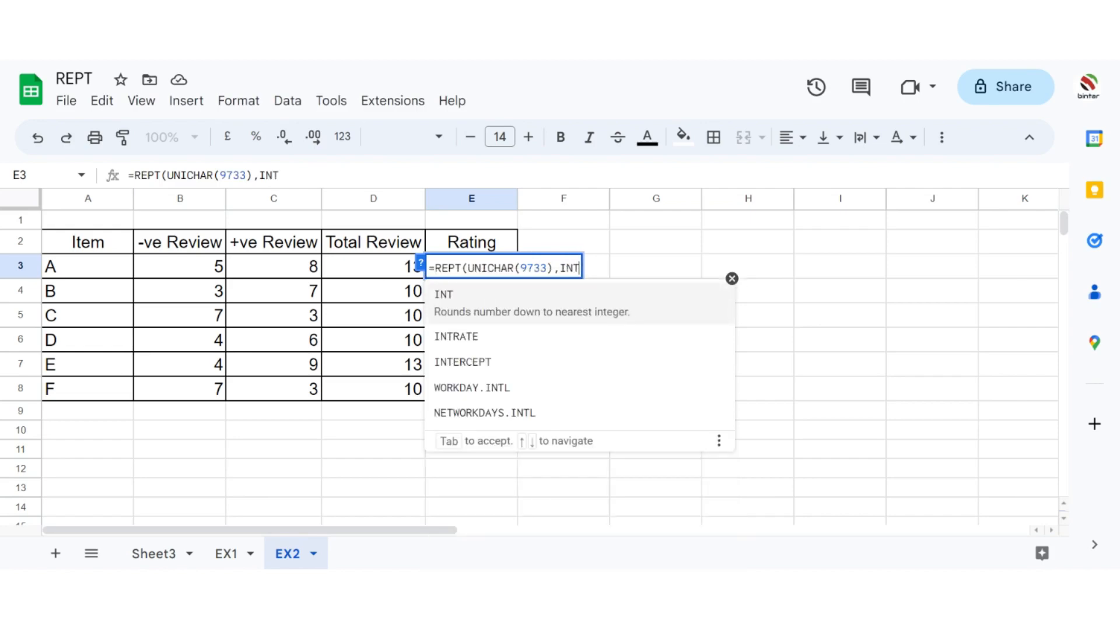
type("((")
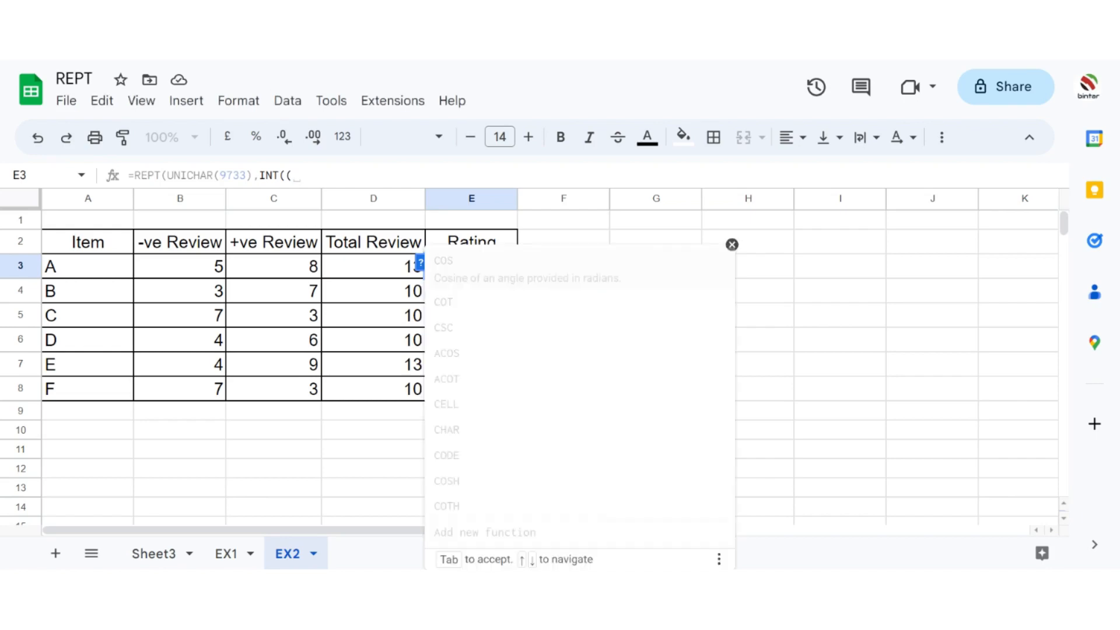
type("C3/")
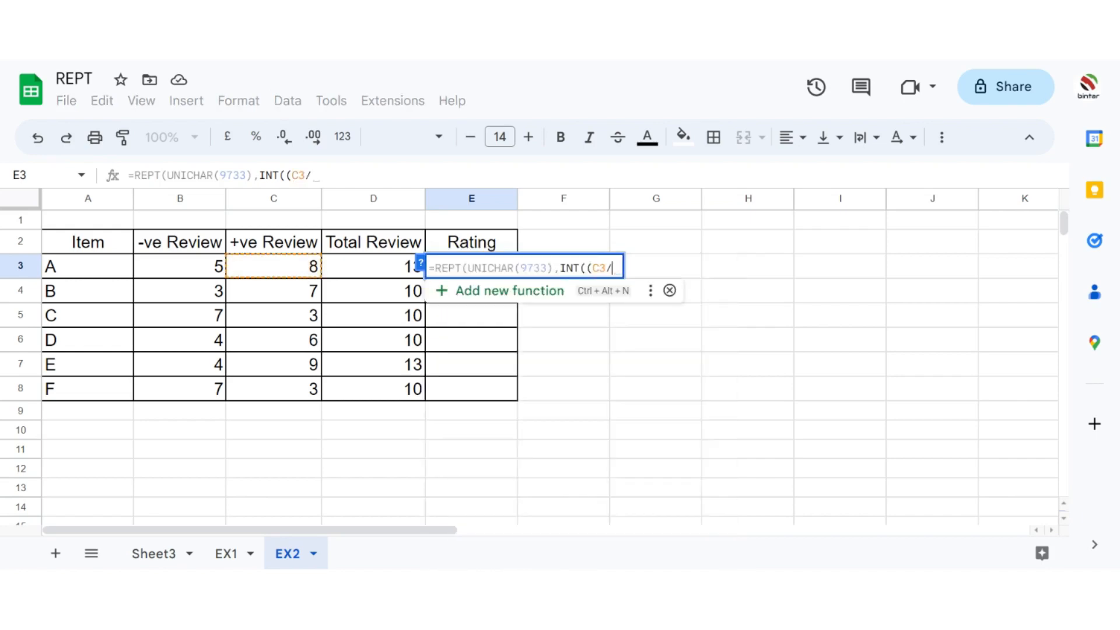
type("D3")
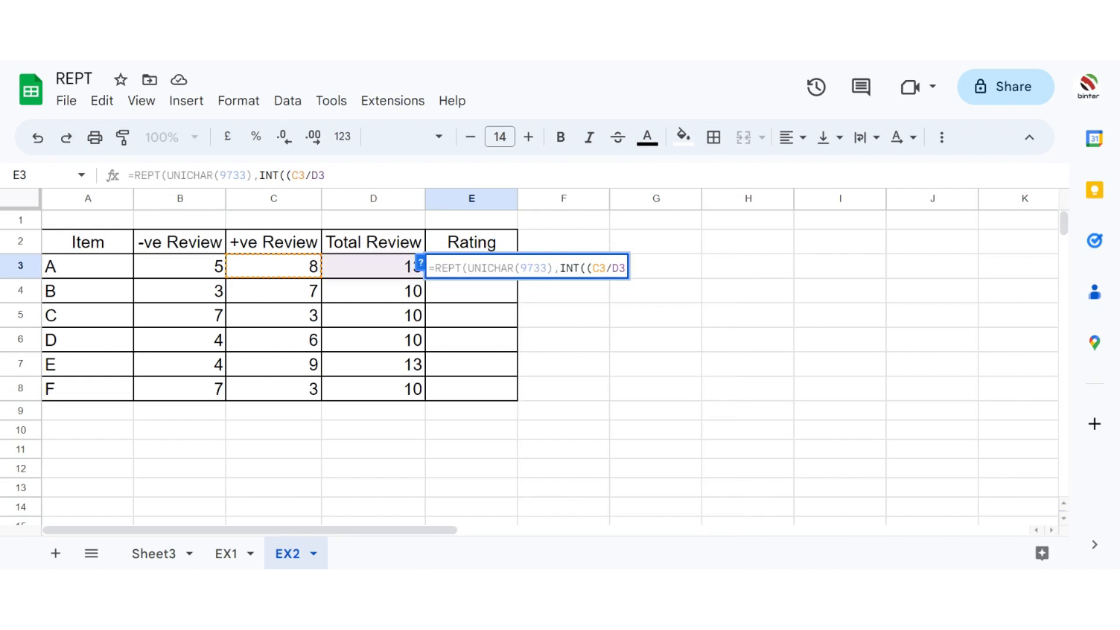
Step: Complete the E3 formula with INT((C3/D3)*10) as the repeat count and commit it
type(")8")
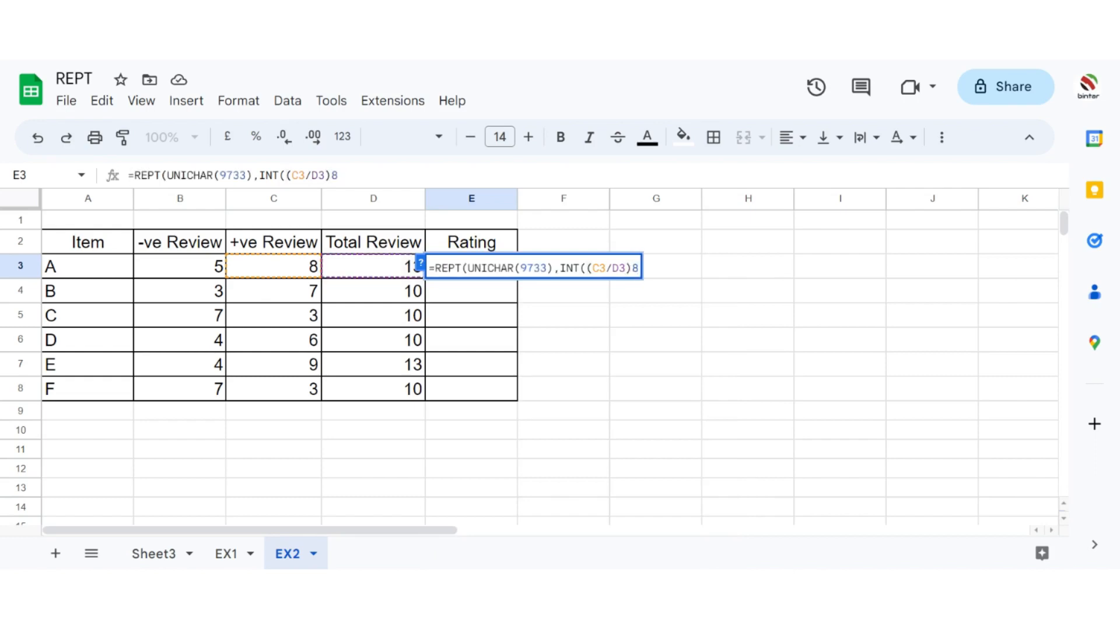
key("BackSpace")
type("*100")
key("BackSpace")
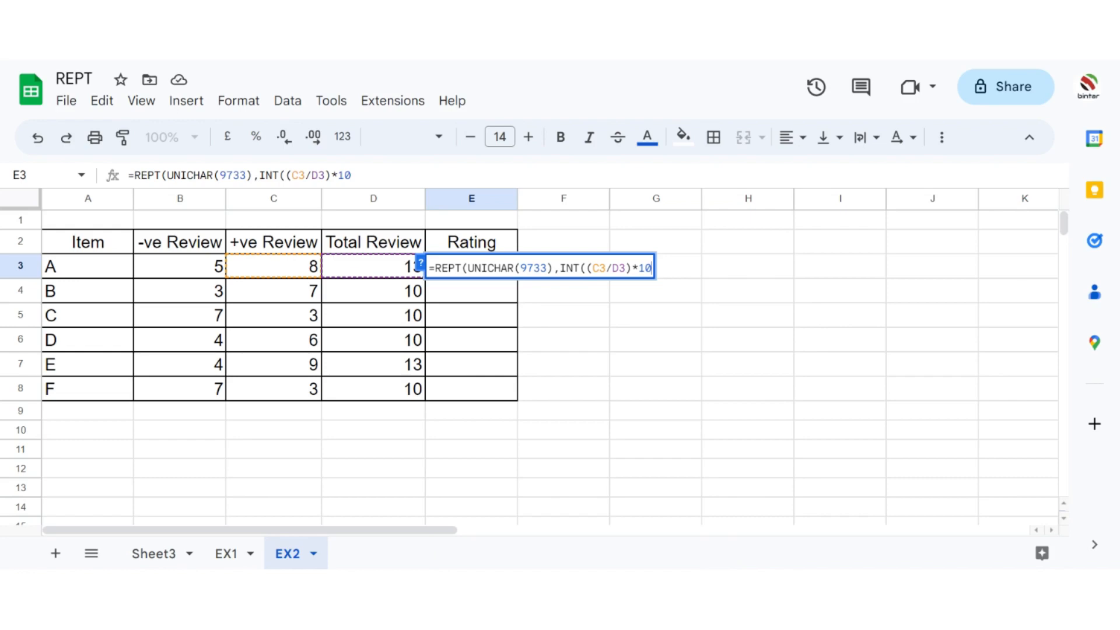
type("))")
key("Return")
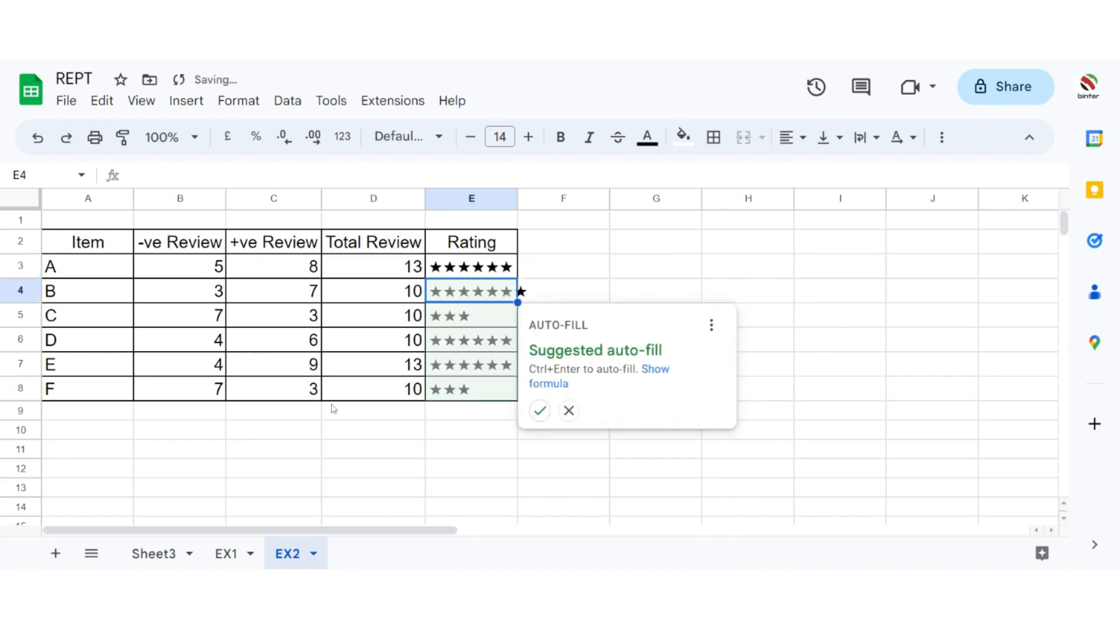
Step: Apply the suggested rating formula fill to E4:E8, fit column E's width to the stars and select E3:E8
left_click(532, 412)
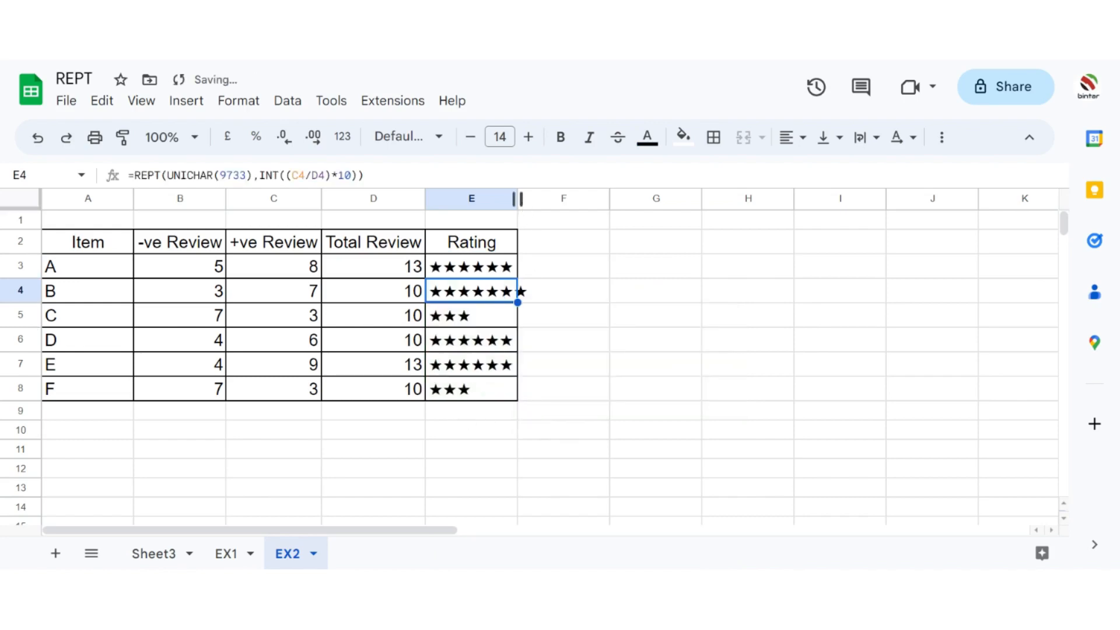
double_click(517, 199)
left_click_drag(507, 266, 508, 393)
Step: Give the rating cells E3:E8 a magenta background and undo that fill
left_click(683, 137)
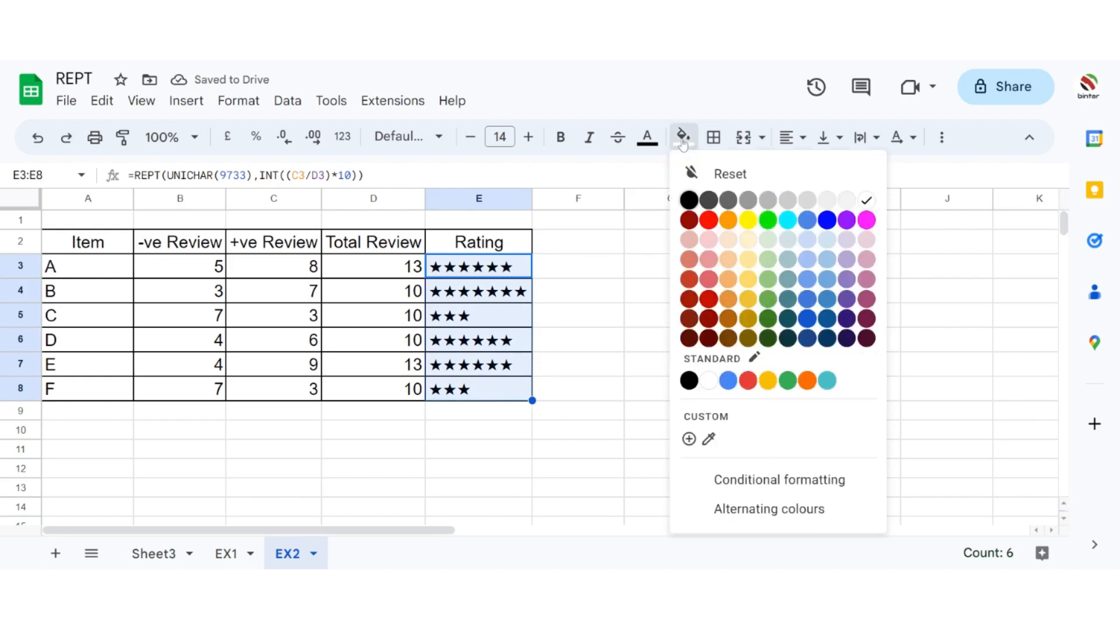
left_click(866, 221)
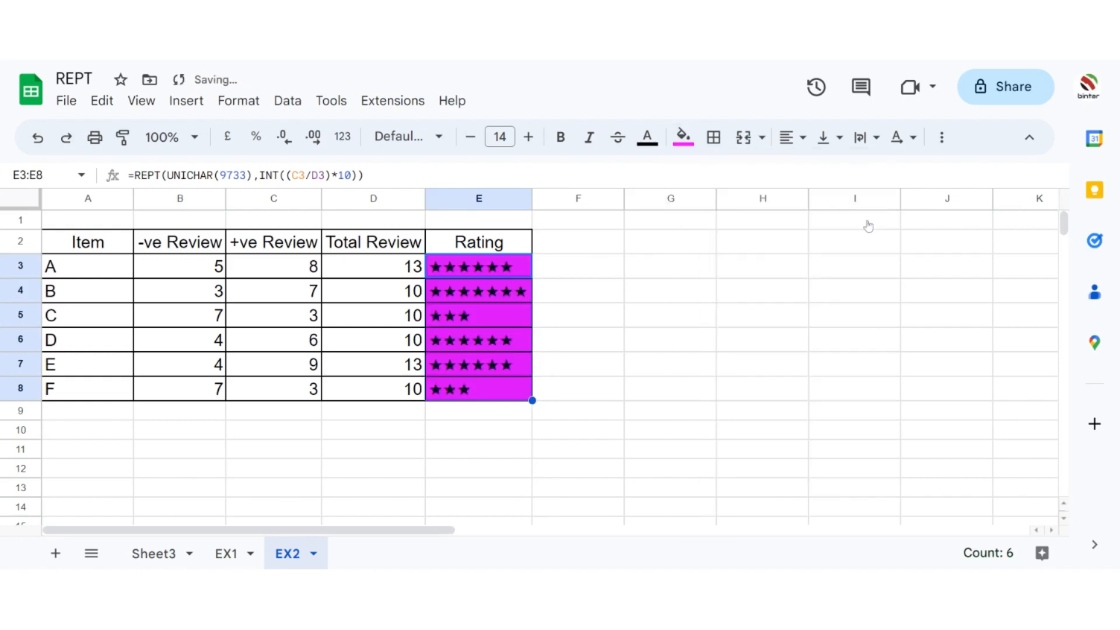
key("ctrl+z")
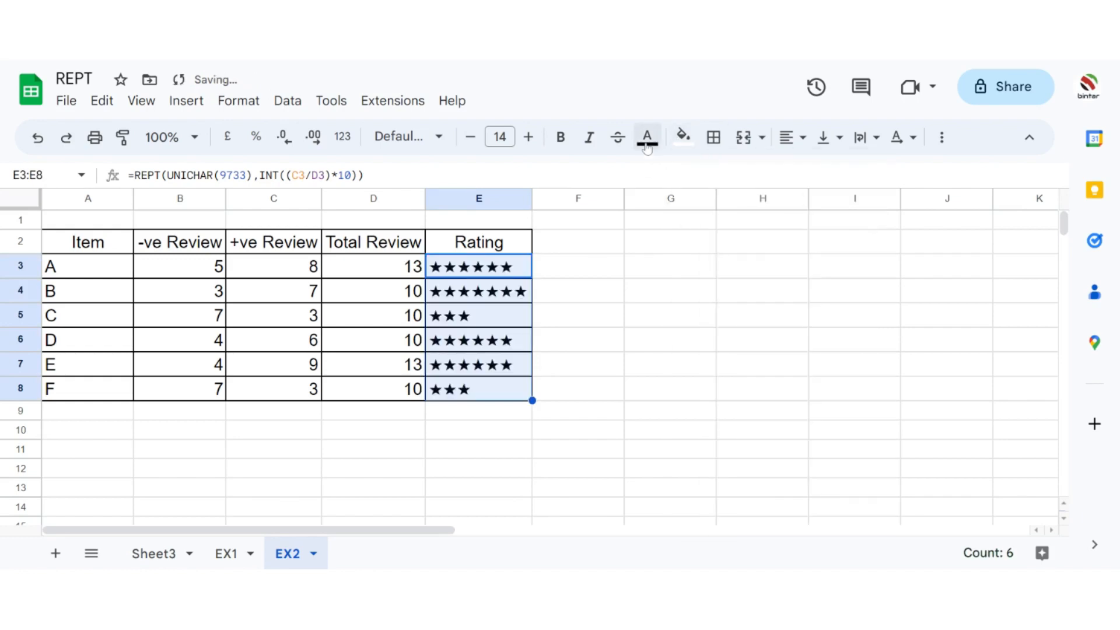
Step: Set the text colour of the rating stars in E3:E8 to blue
left_click(647, 138)
left_click(794, 225)
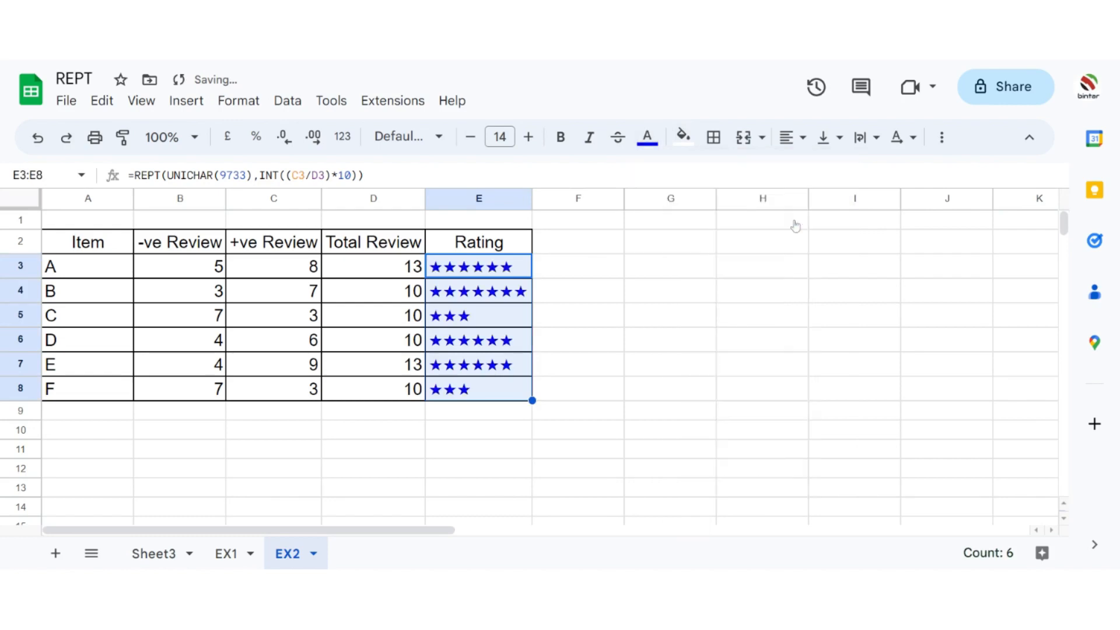
left_click(795, 225)
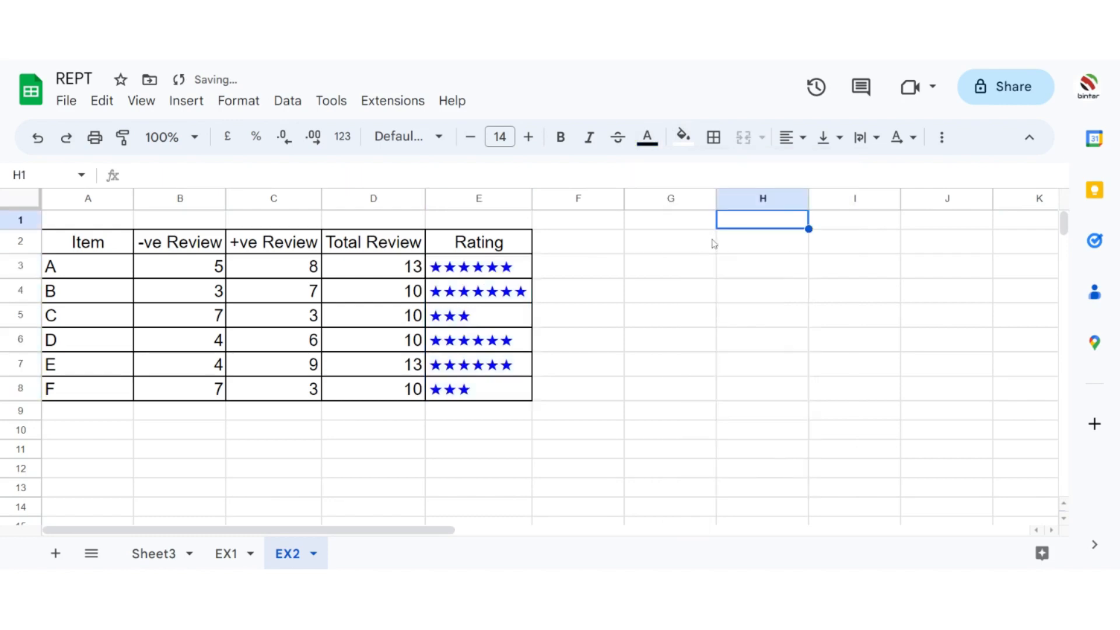
Step: Examine the rating formula in E3 and compare the stars of the other items in column E
left_click(465, 273)
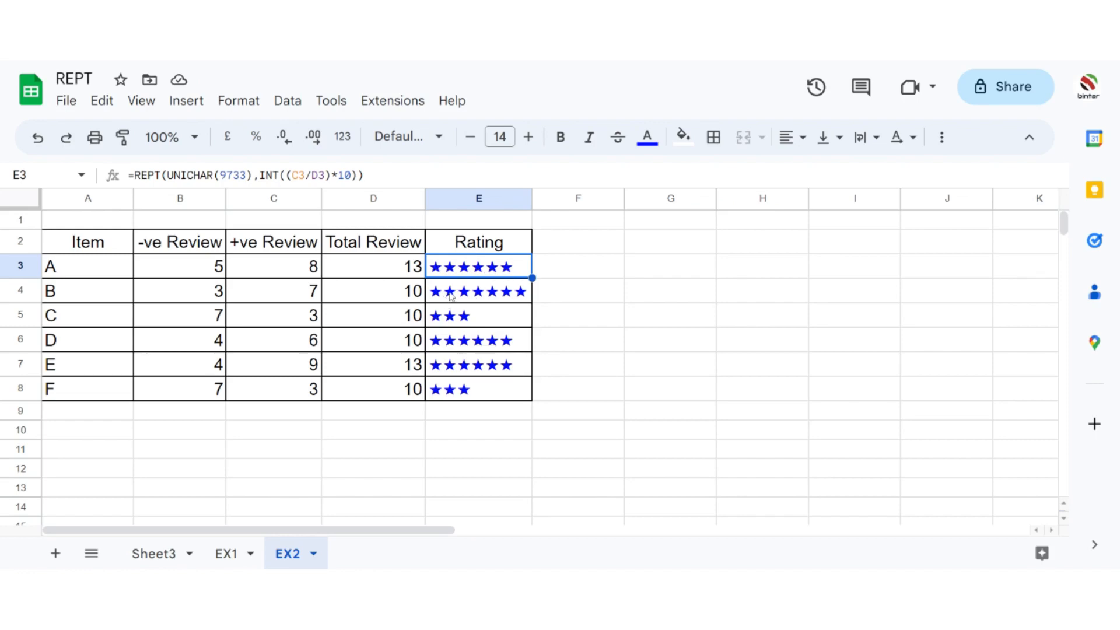
left_click(524, 296)
left_click(499, 273)
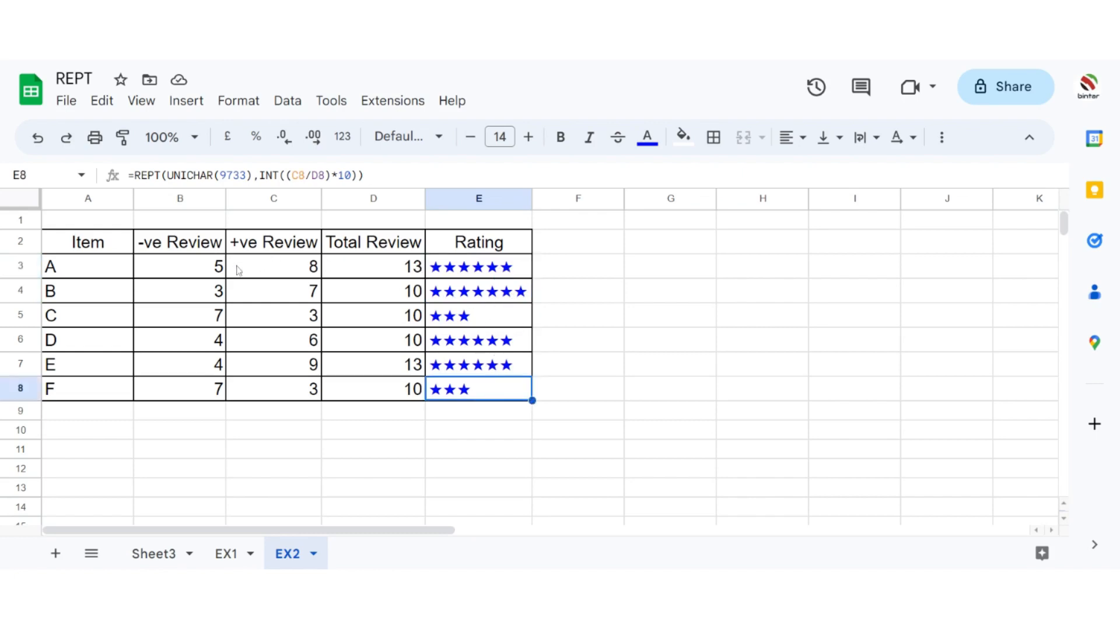
Step: Change item A's reviews to 0 negative and 10 positive, and widen column E until all its stars fit
left_click(213, 272)
type("0")
left_click(303, 272)
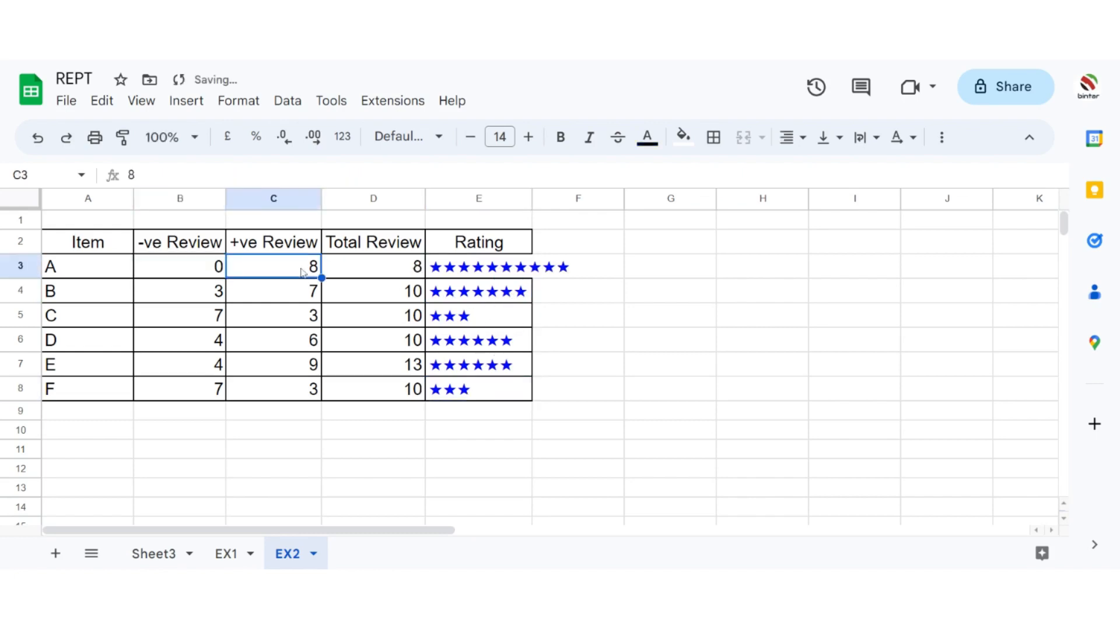
type("10")
key("Up")
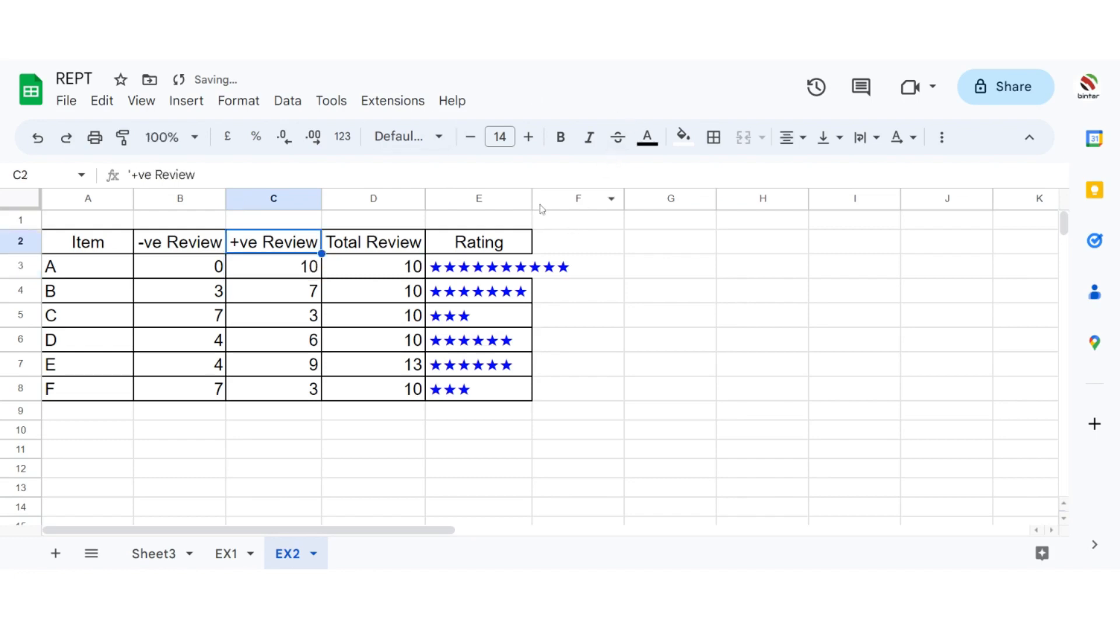
left_click_drag(532, 199, 574, 198)
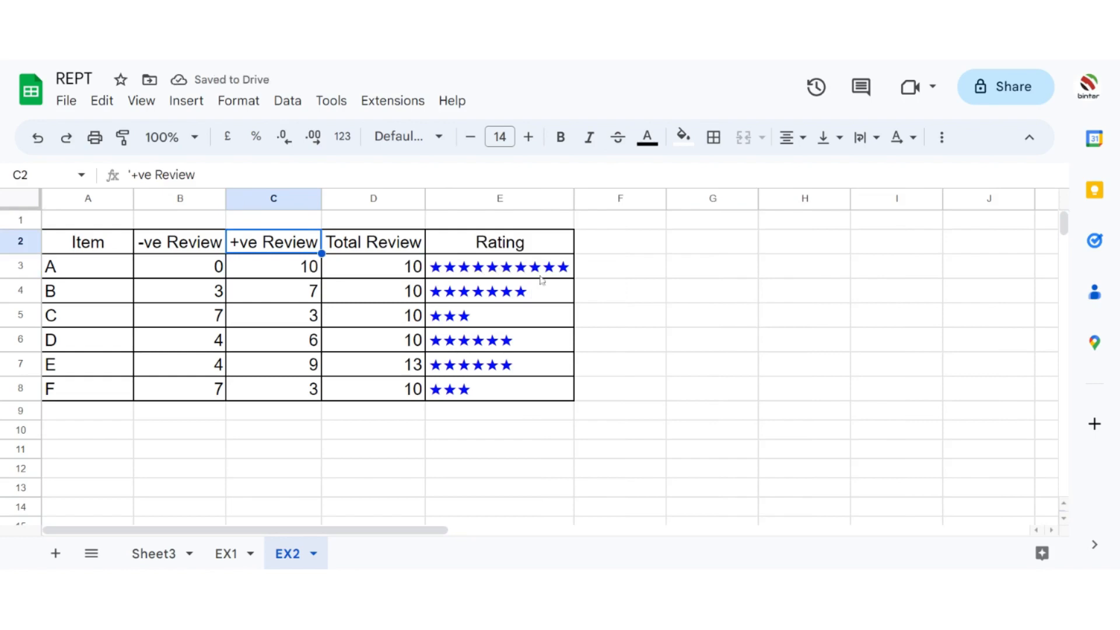
left_click(710, 273)
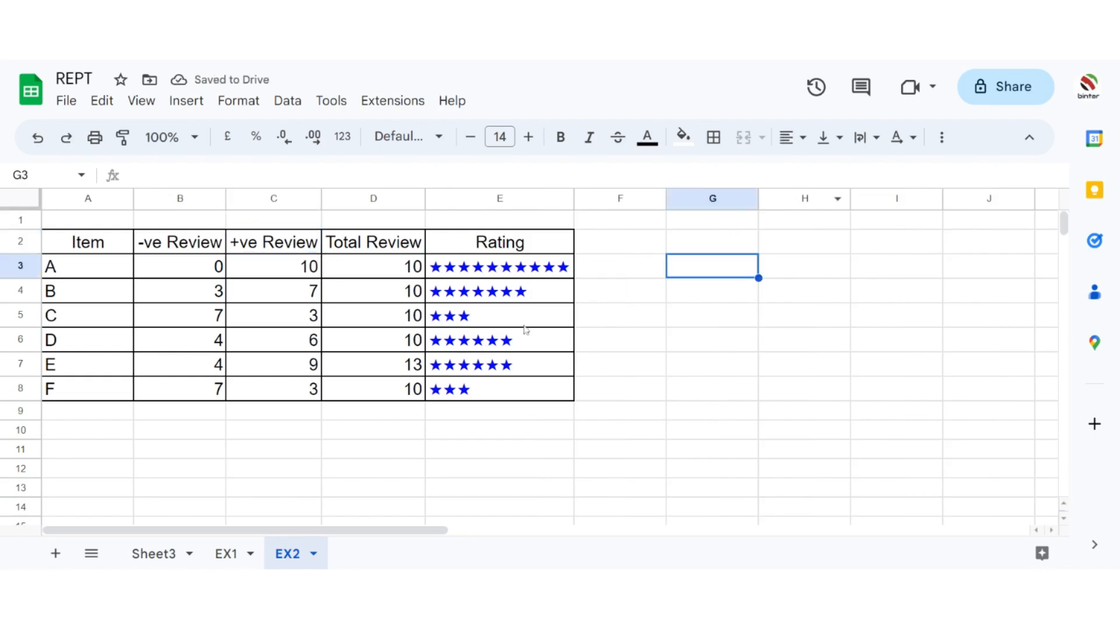
Step: Copy the INT part of the rating formula in E3 and enter it in G3 as =INT((C3/D3)*10)
left_click(511, 271)
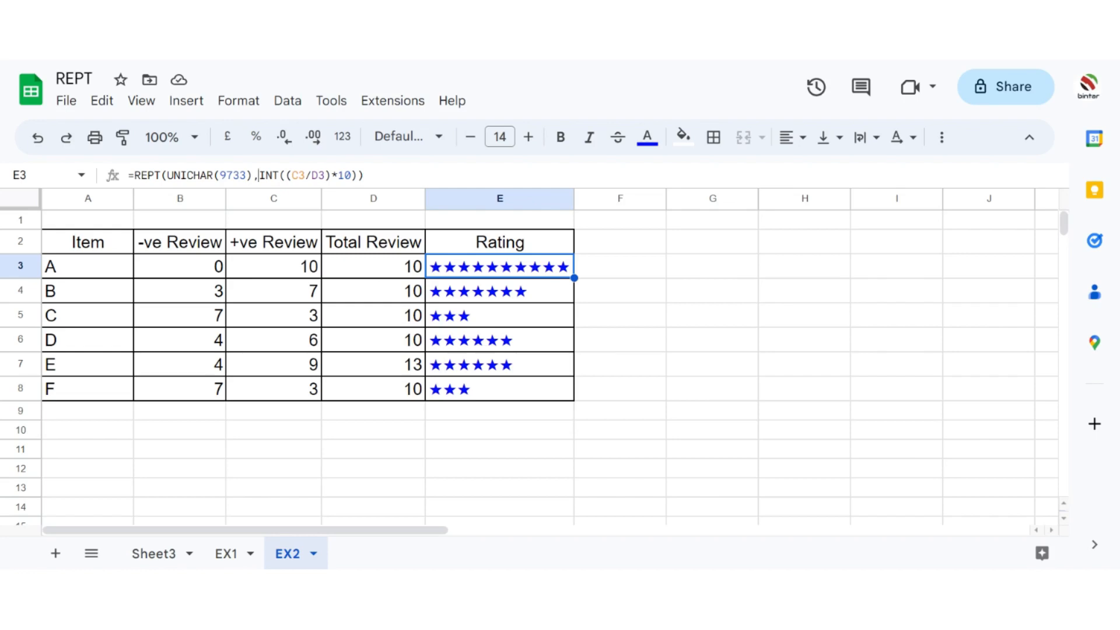
left_click_drag(258, 175, 358, 175)
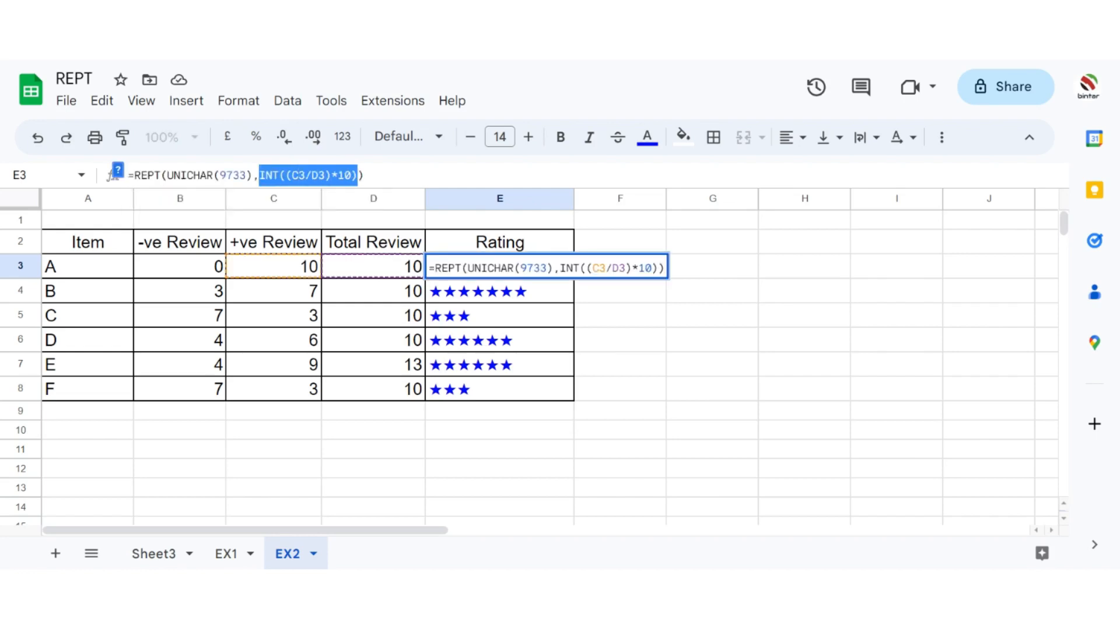
key("Escape")
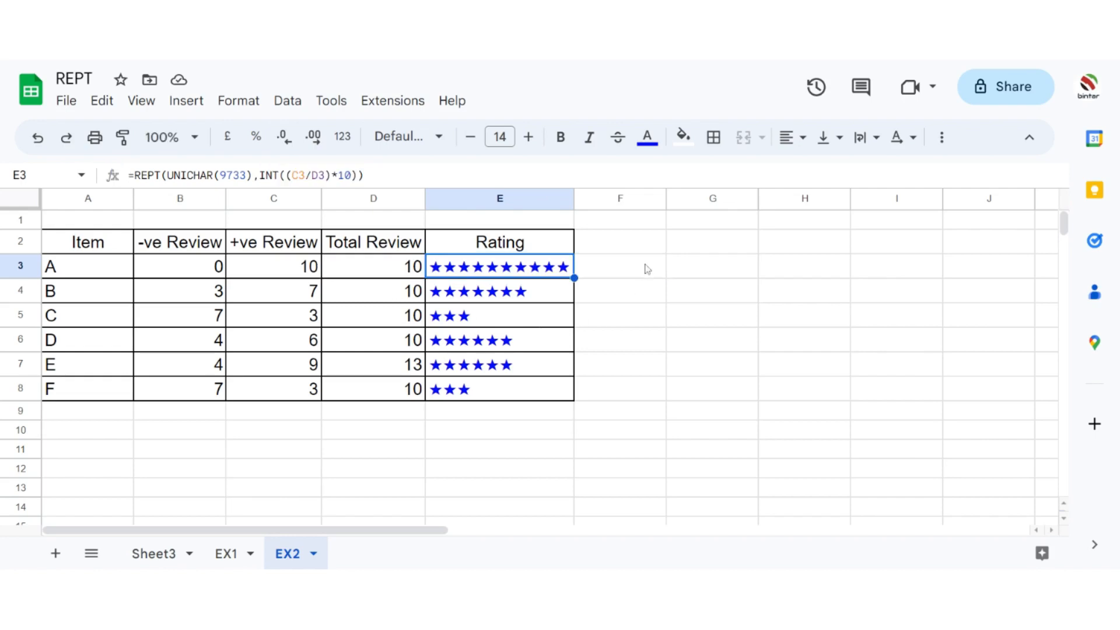
double_click(693, 269)
type("=")
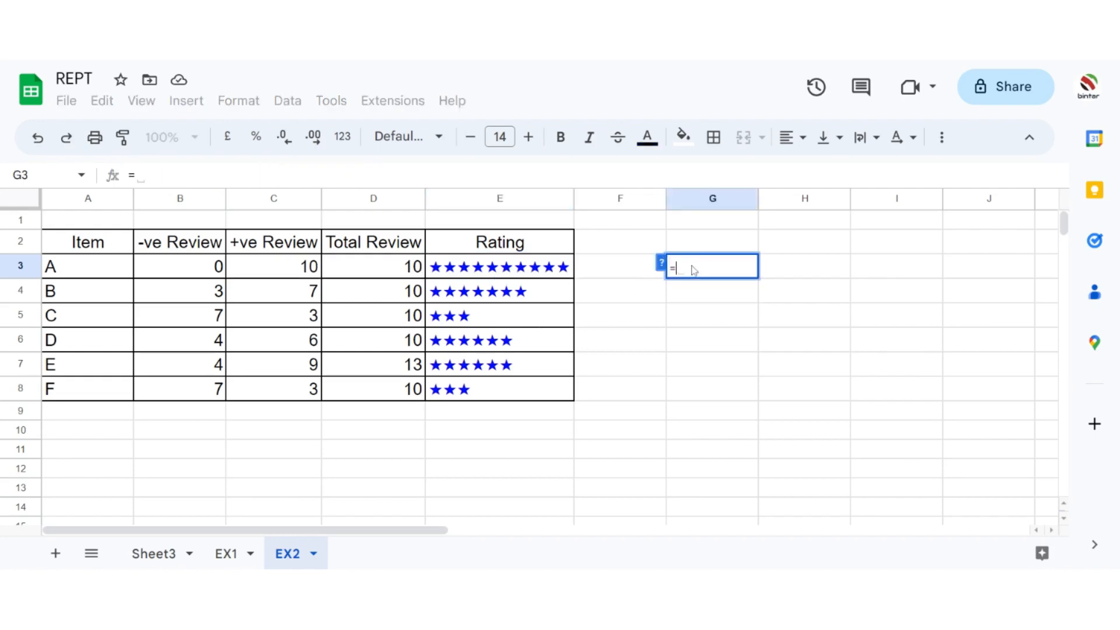
type("INT(C3/D3*10)")
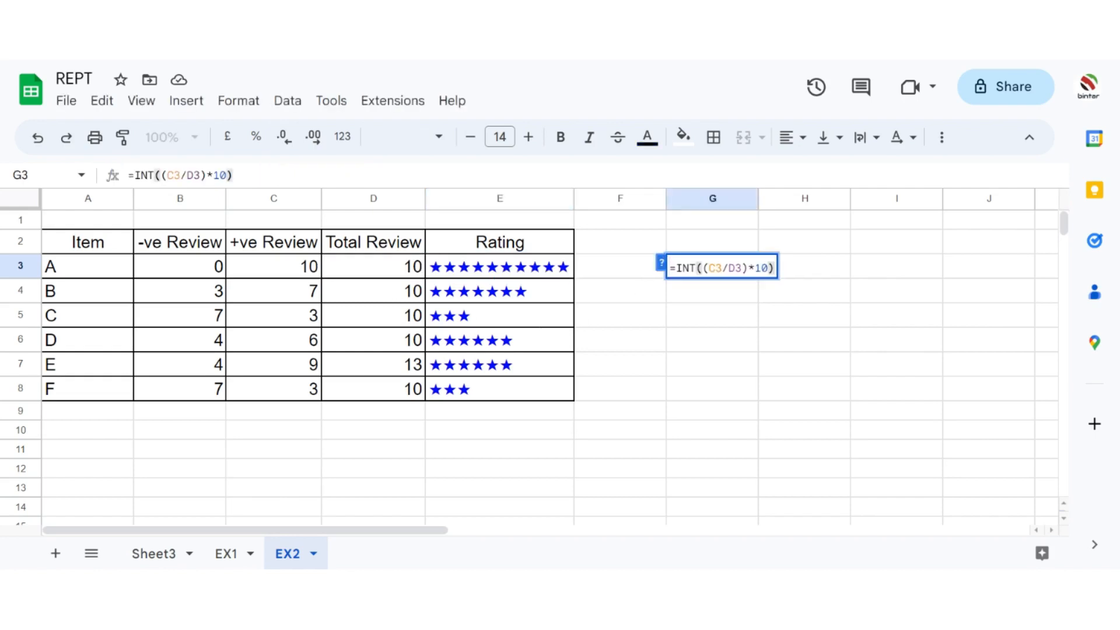
key("Return")
Step: Compare G3 with item A's rating formula in E3 and fill the G3 formula down to G8
left_click(723, 271)
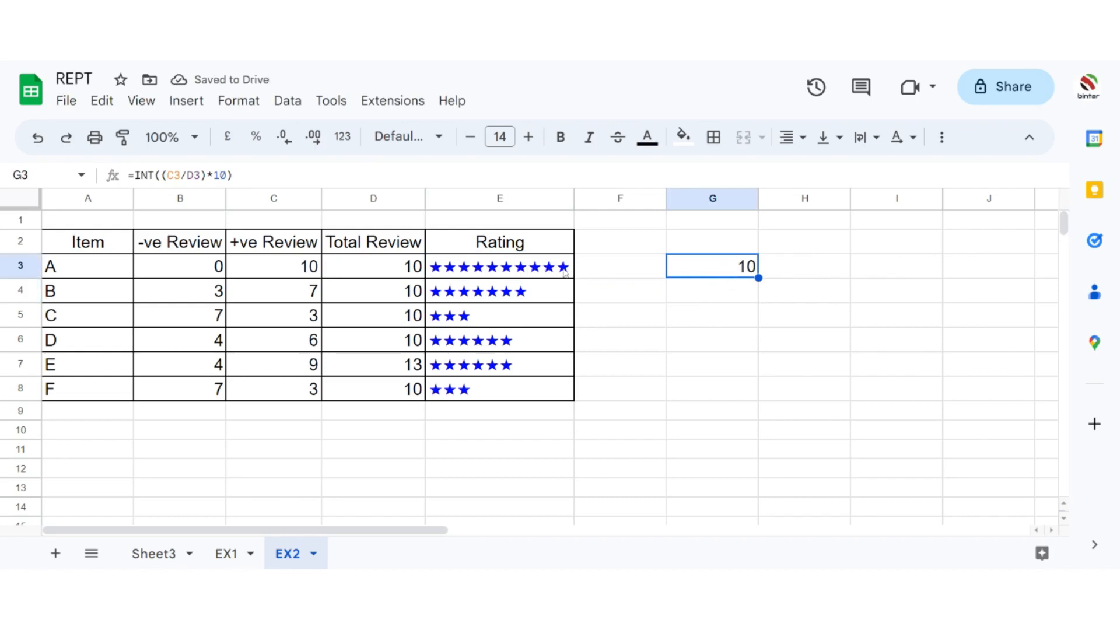
left_click(524, 274)
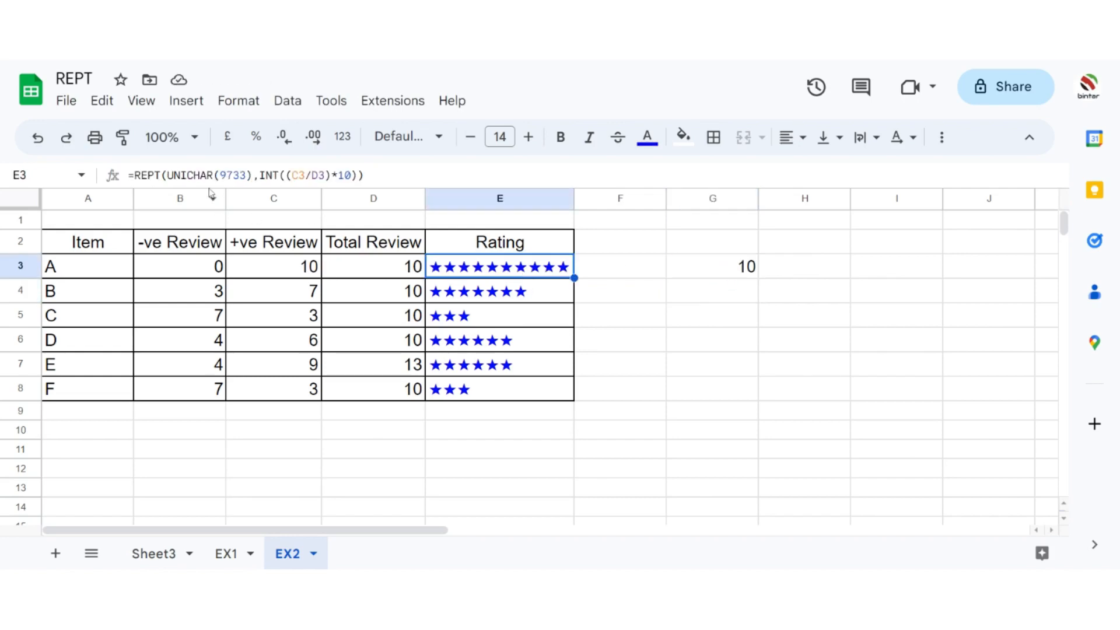
left_click(723, 273)
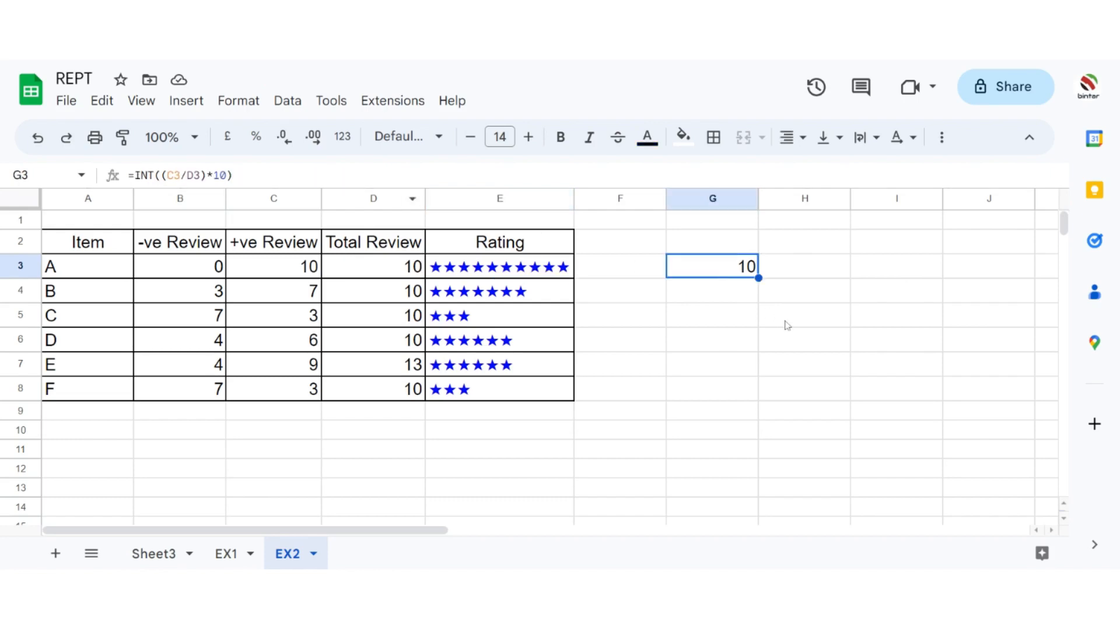
left_click_drag(759, 279, 793, 385)
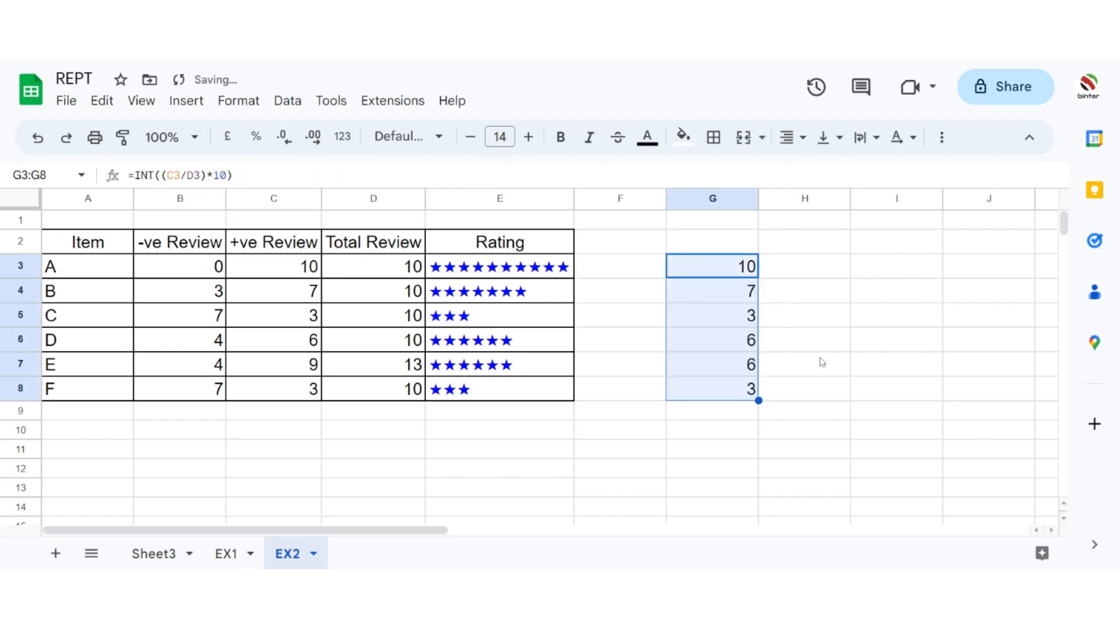
left_click(811, 325)
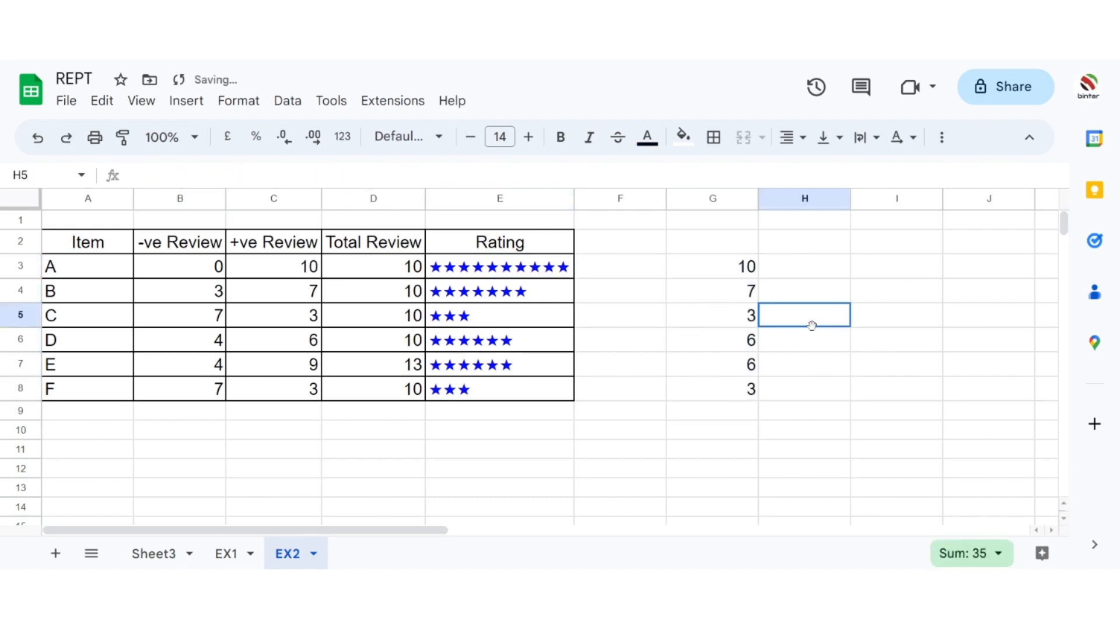
Step: Remove the INT function from the formula in G4, leaving =((C4/D4)*10)
left_click(716, 292)
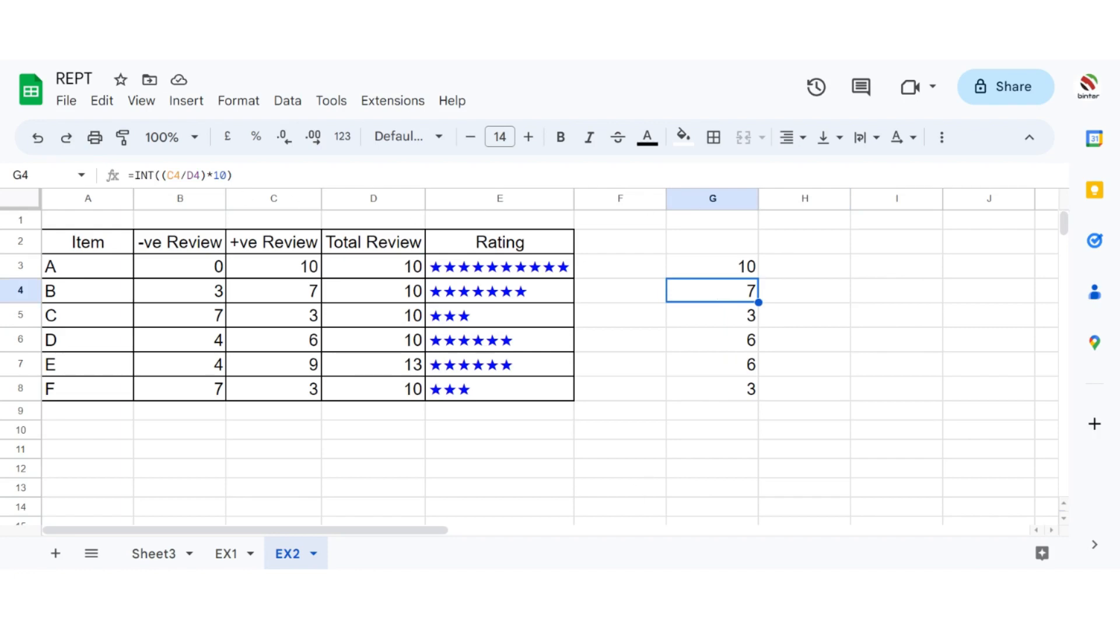
left_click(153, 175)
key("BackSpace")
key("BackSpace")
key("BackSpace")
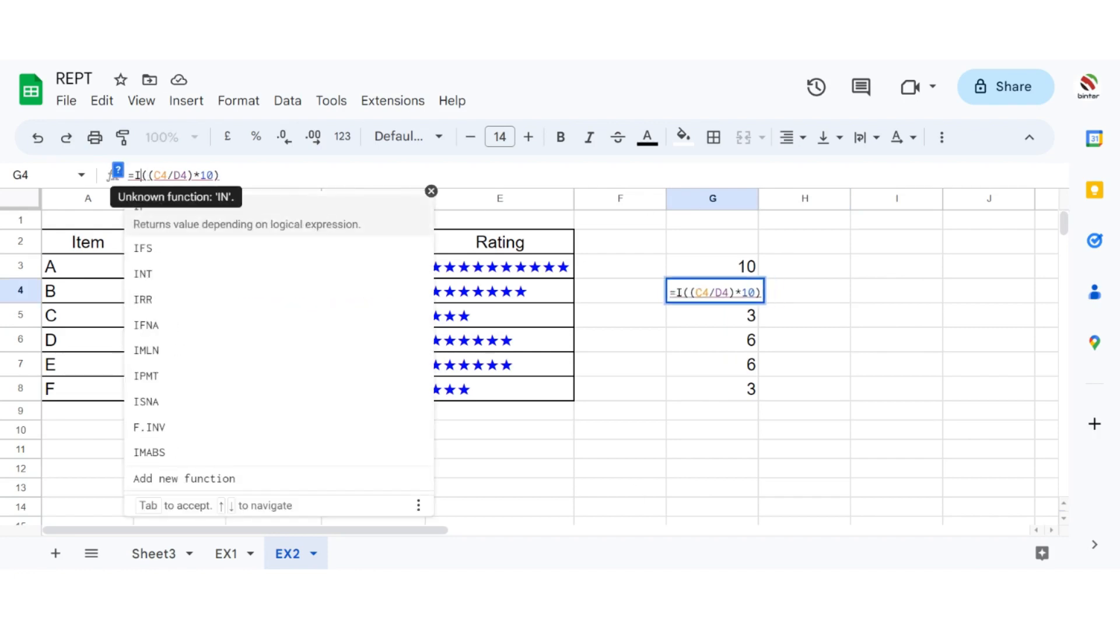
key("Return")
Step: Format G4 with two decimal places and fill its formula and format down to G8
left_click(702, 293)
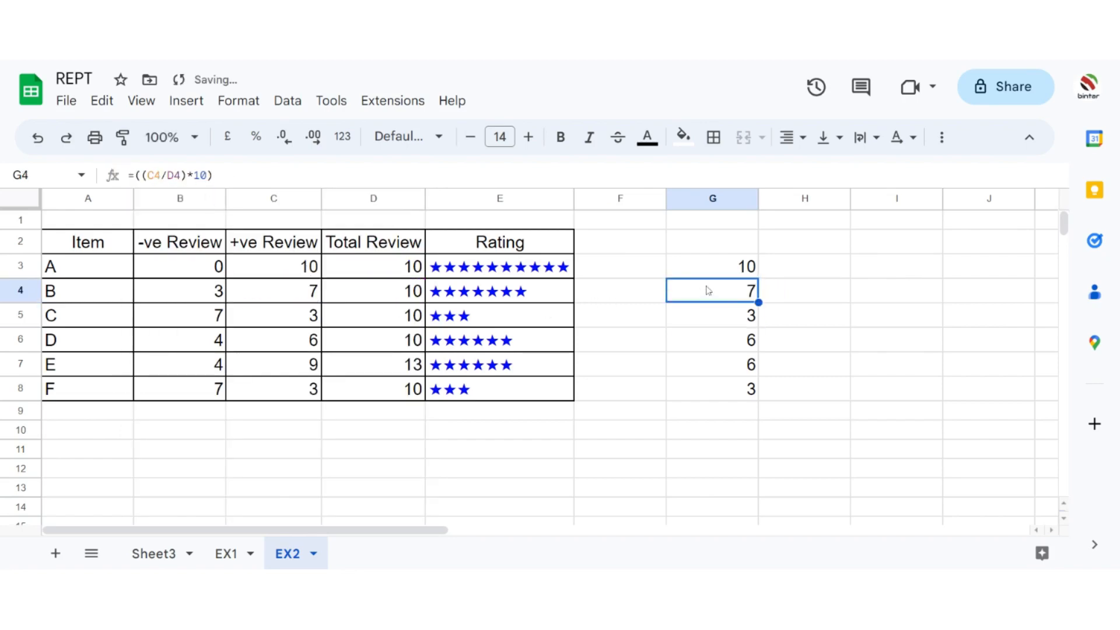
left_click(284, 140)
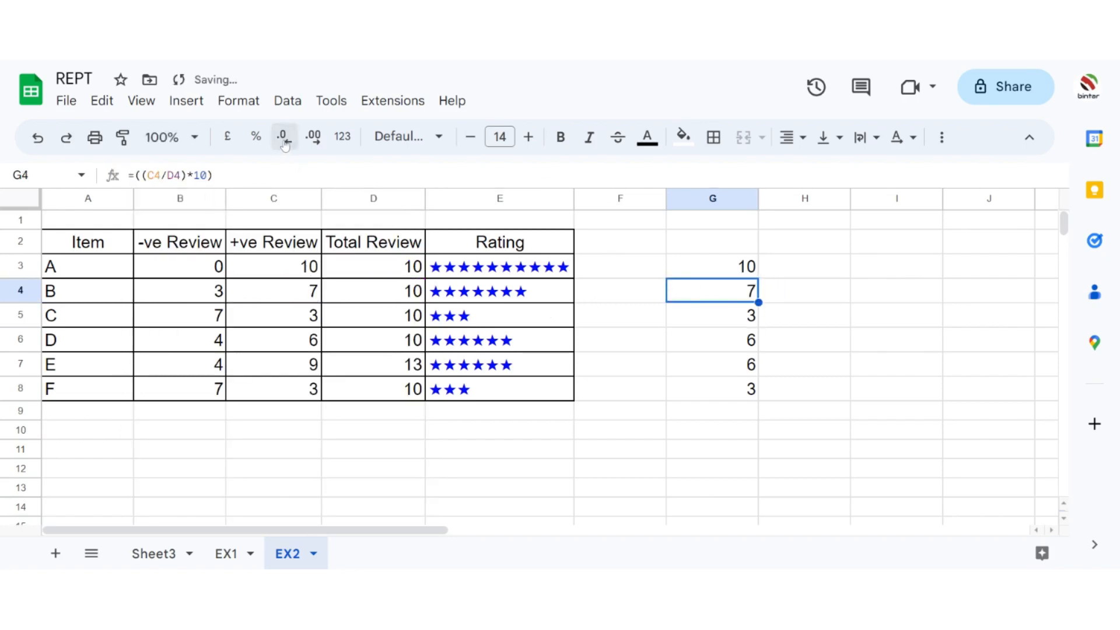
left_click(313, 138)
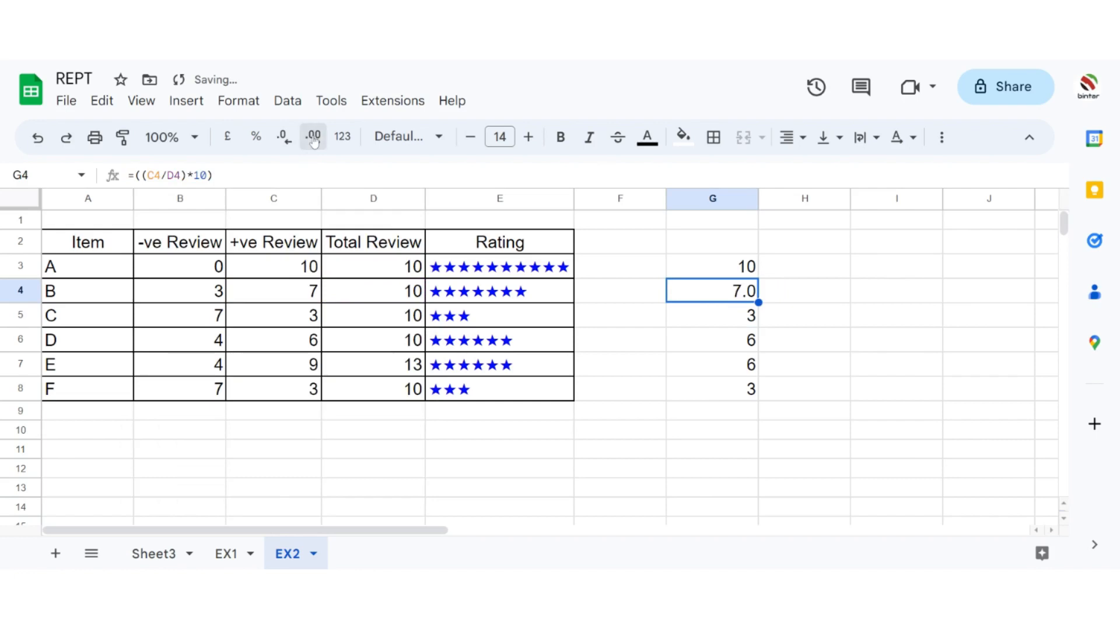
left_click(313, 139)
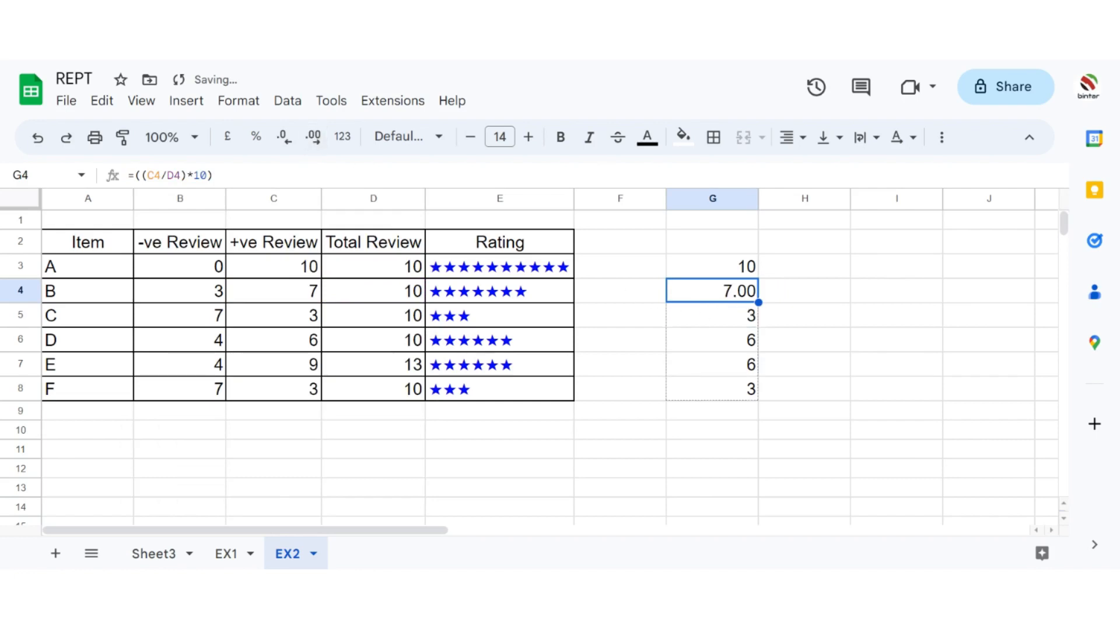
double_click(758, 302)
left_click(756, 366)
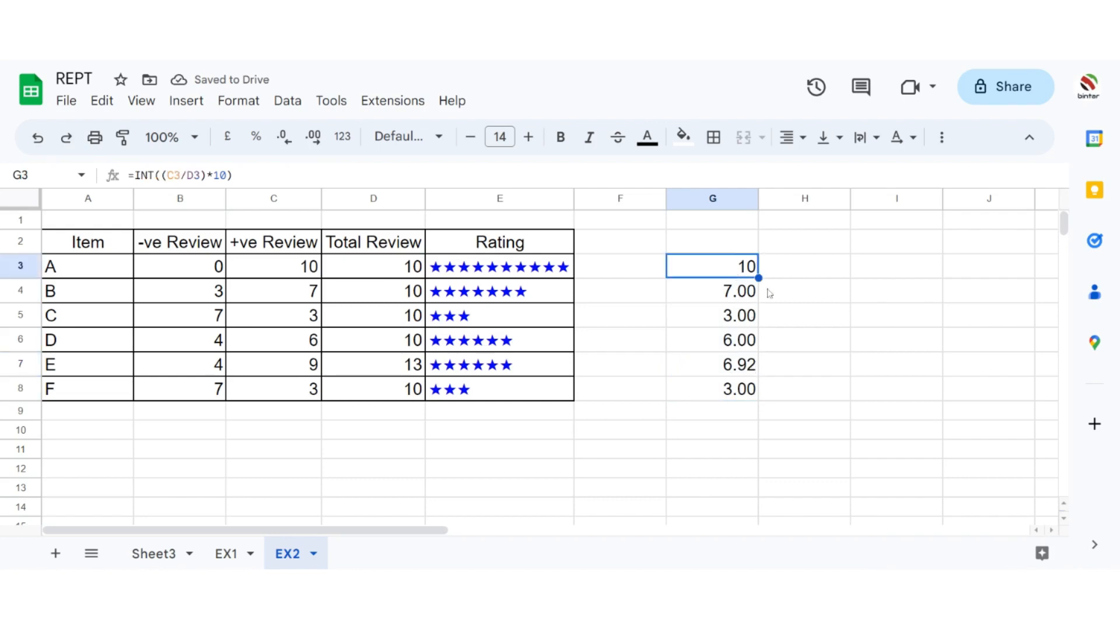
Step: Fill the INT formula from G3 down to G8 again, replacing the versions without INT
left_click(736, 273)
left_click_drag(758, 278, 760, 383)
left_click(817, 297)
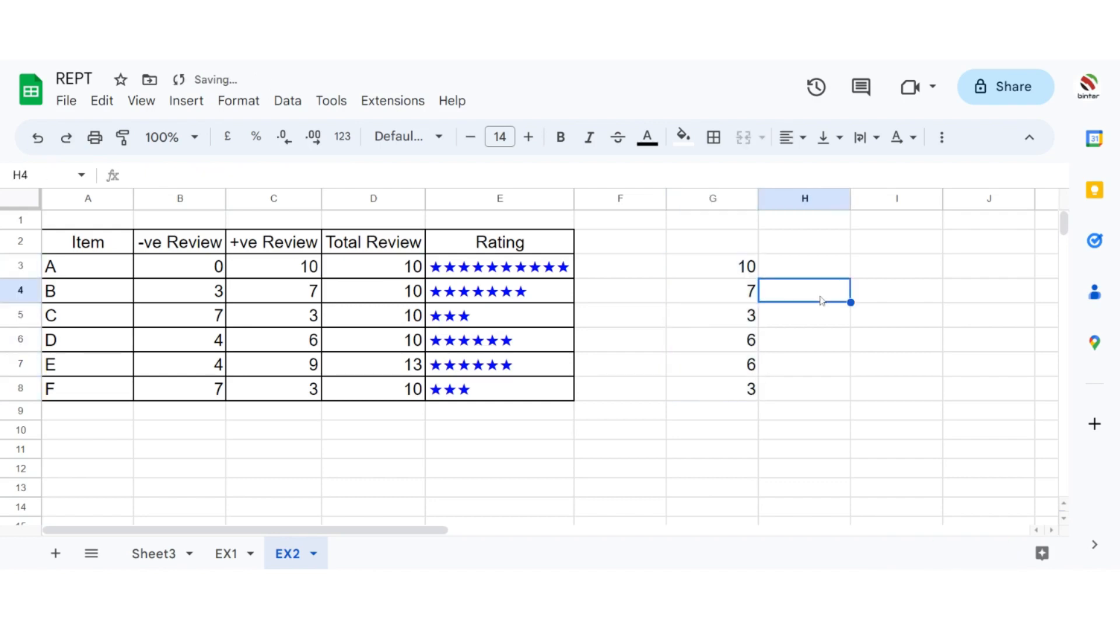